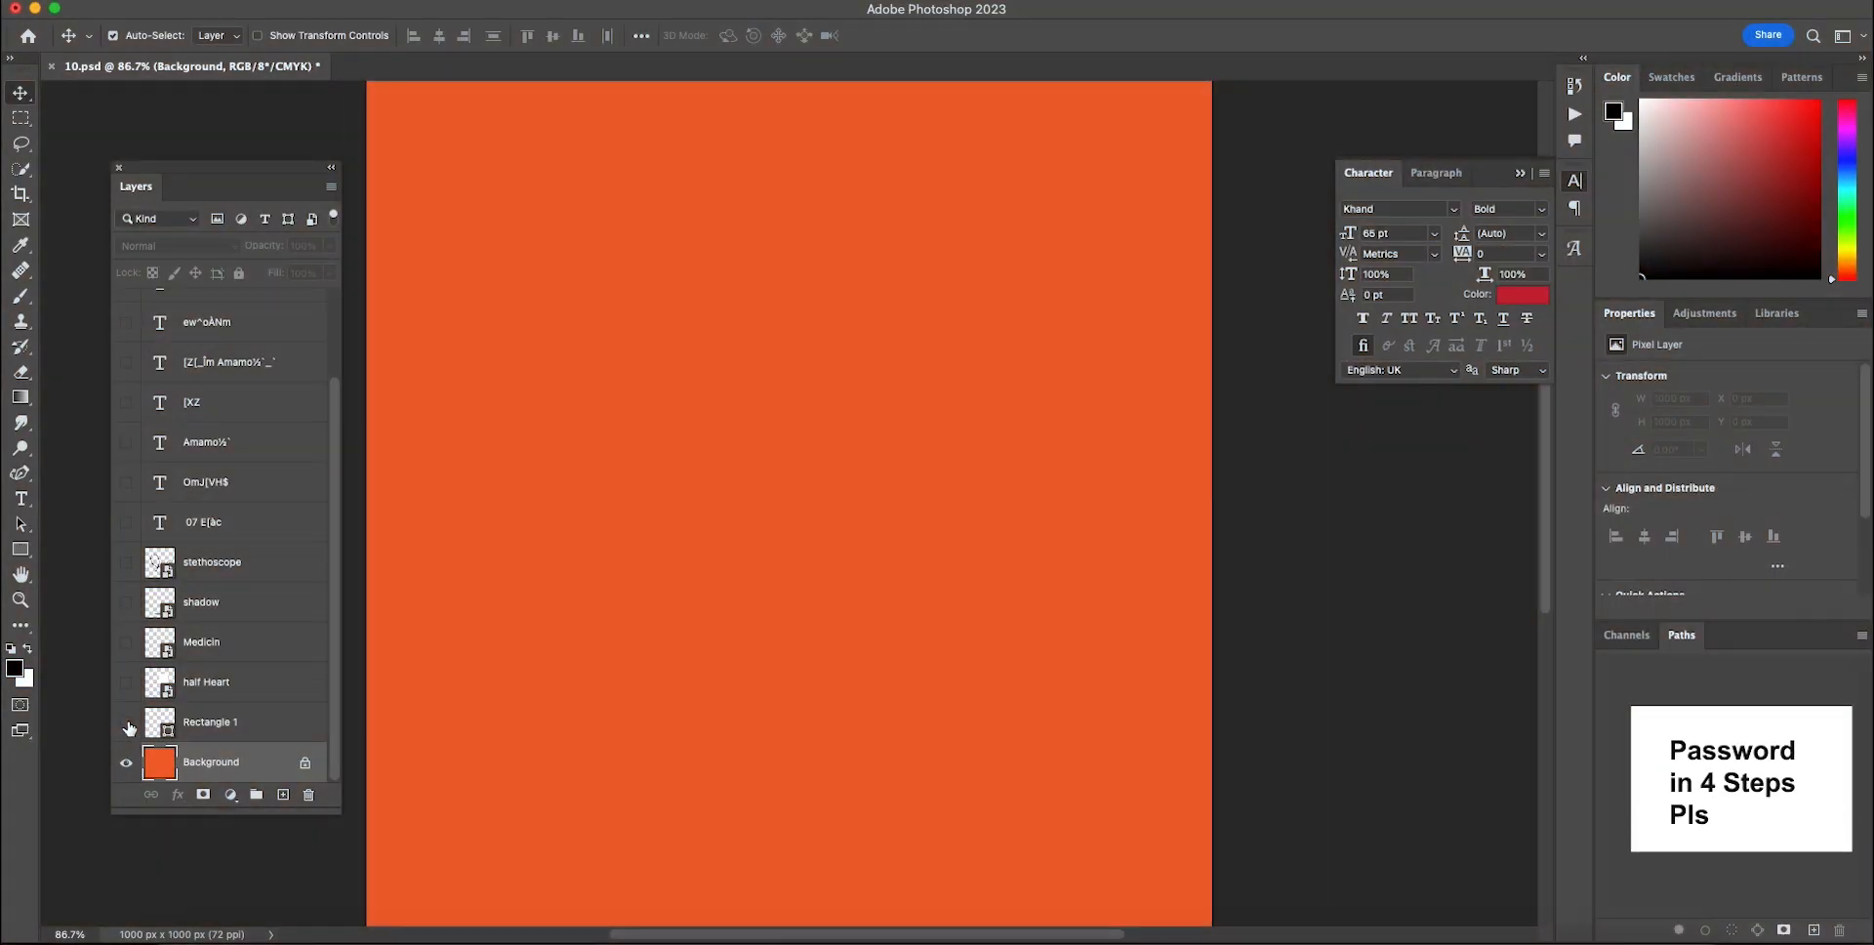
- Show every hidden layer of 10.psd above the background to view the complete World Health Day poster
click(126, 723)
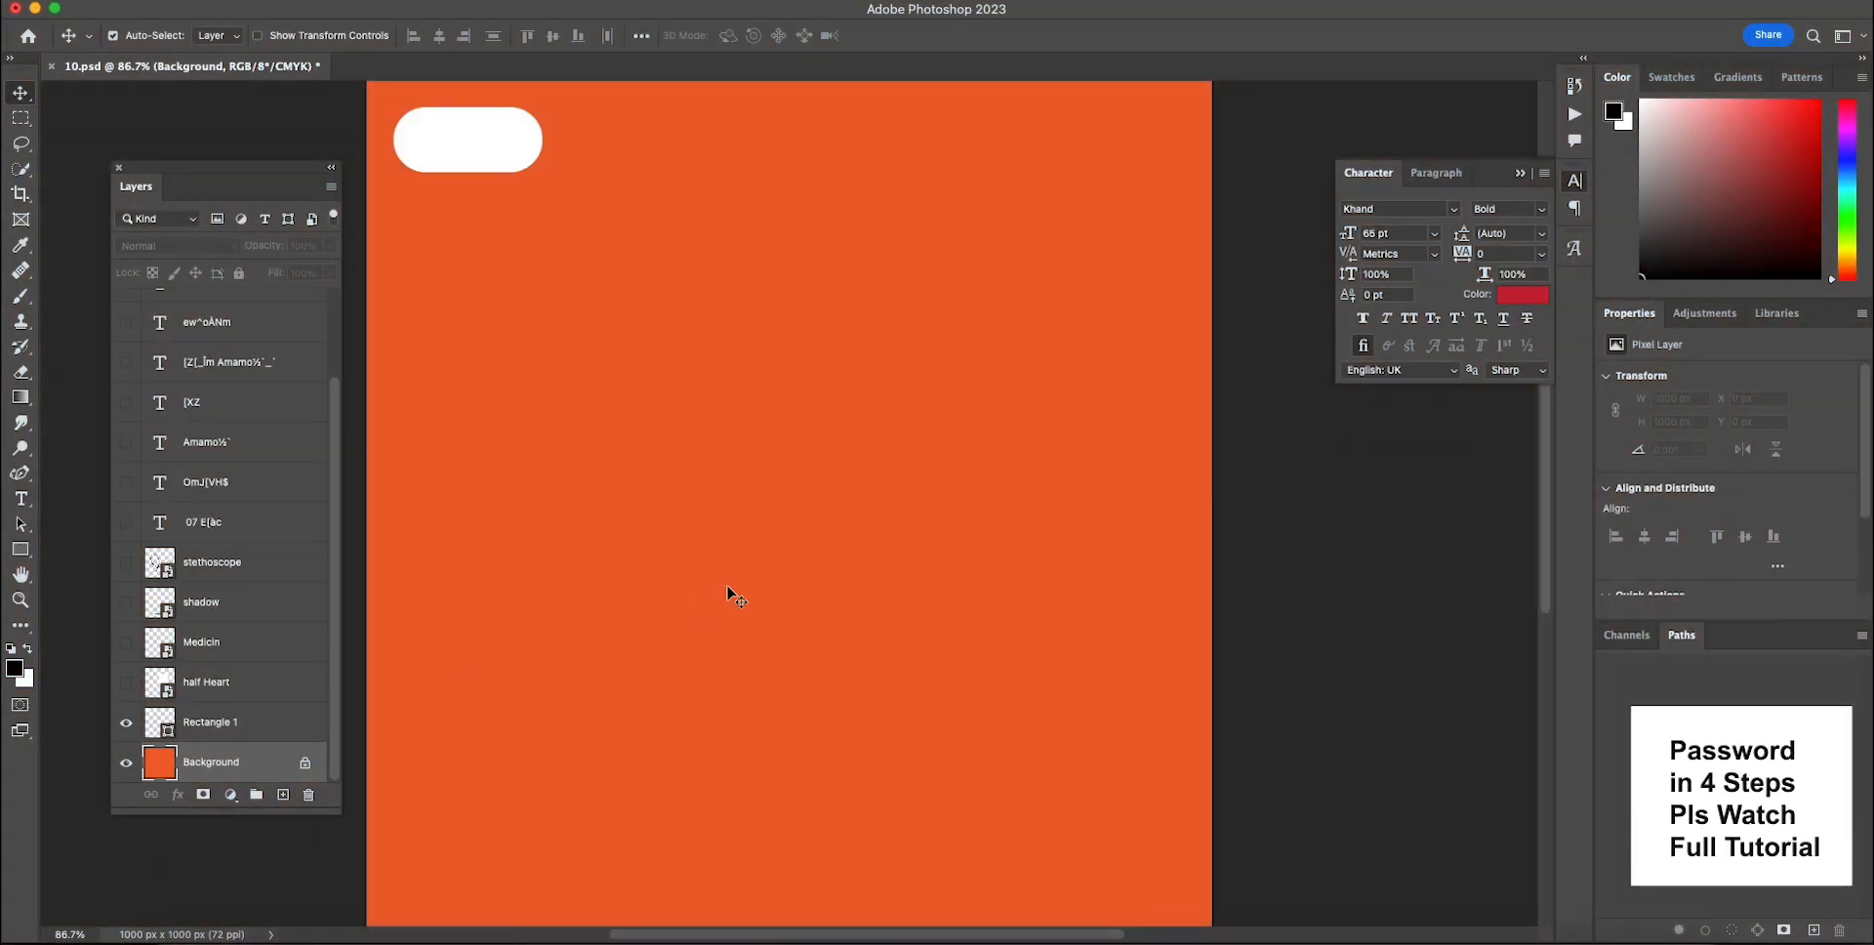
scroll(728, 590, down, 2)
drag(126, 682, 126, 408)
scroll(187, 459, up, 3)
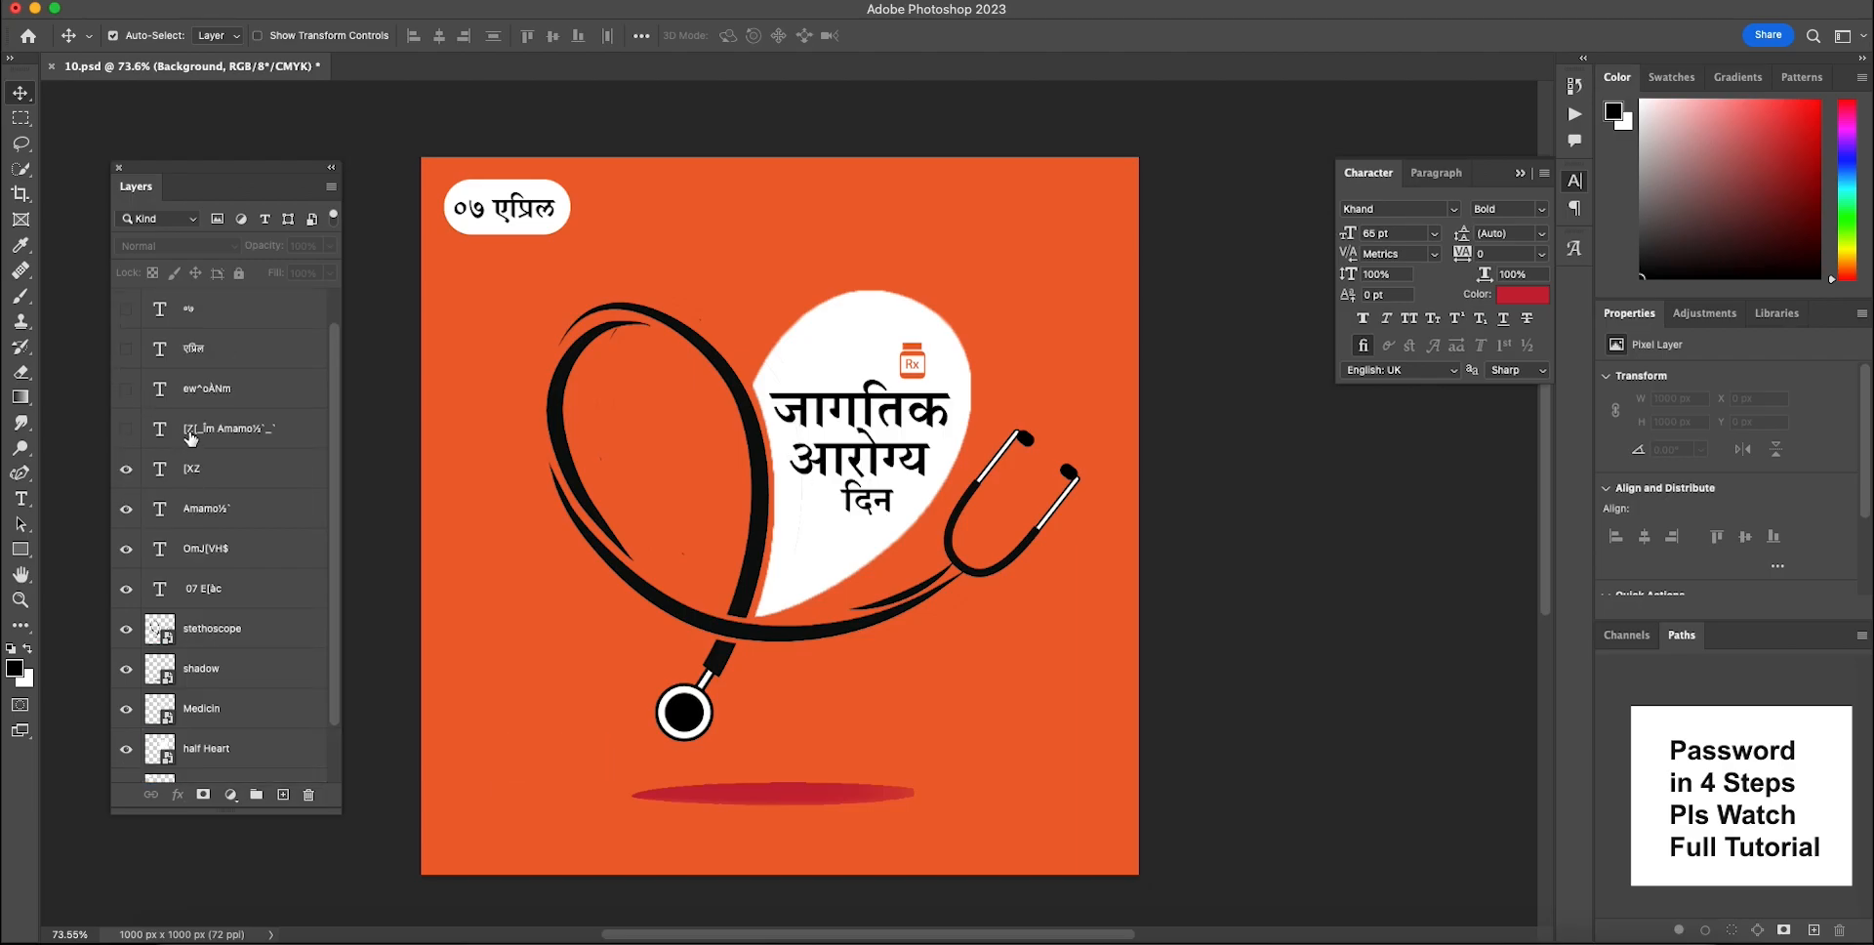
click(126, 471)
drag(130, 445, 126, 308)
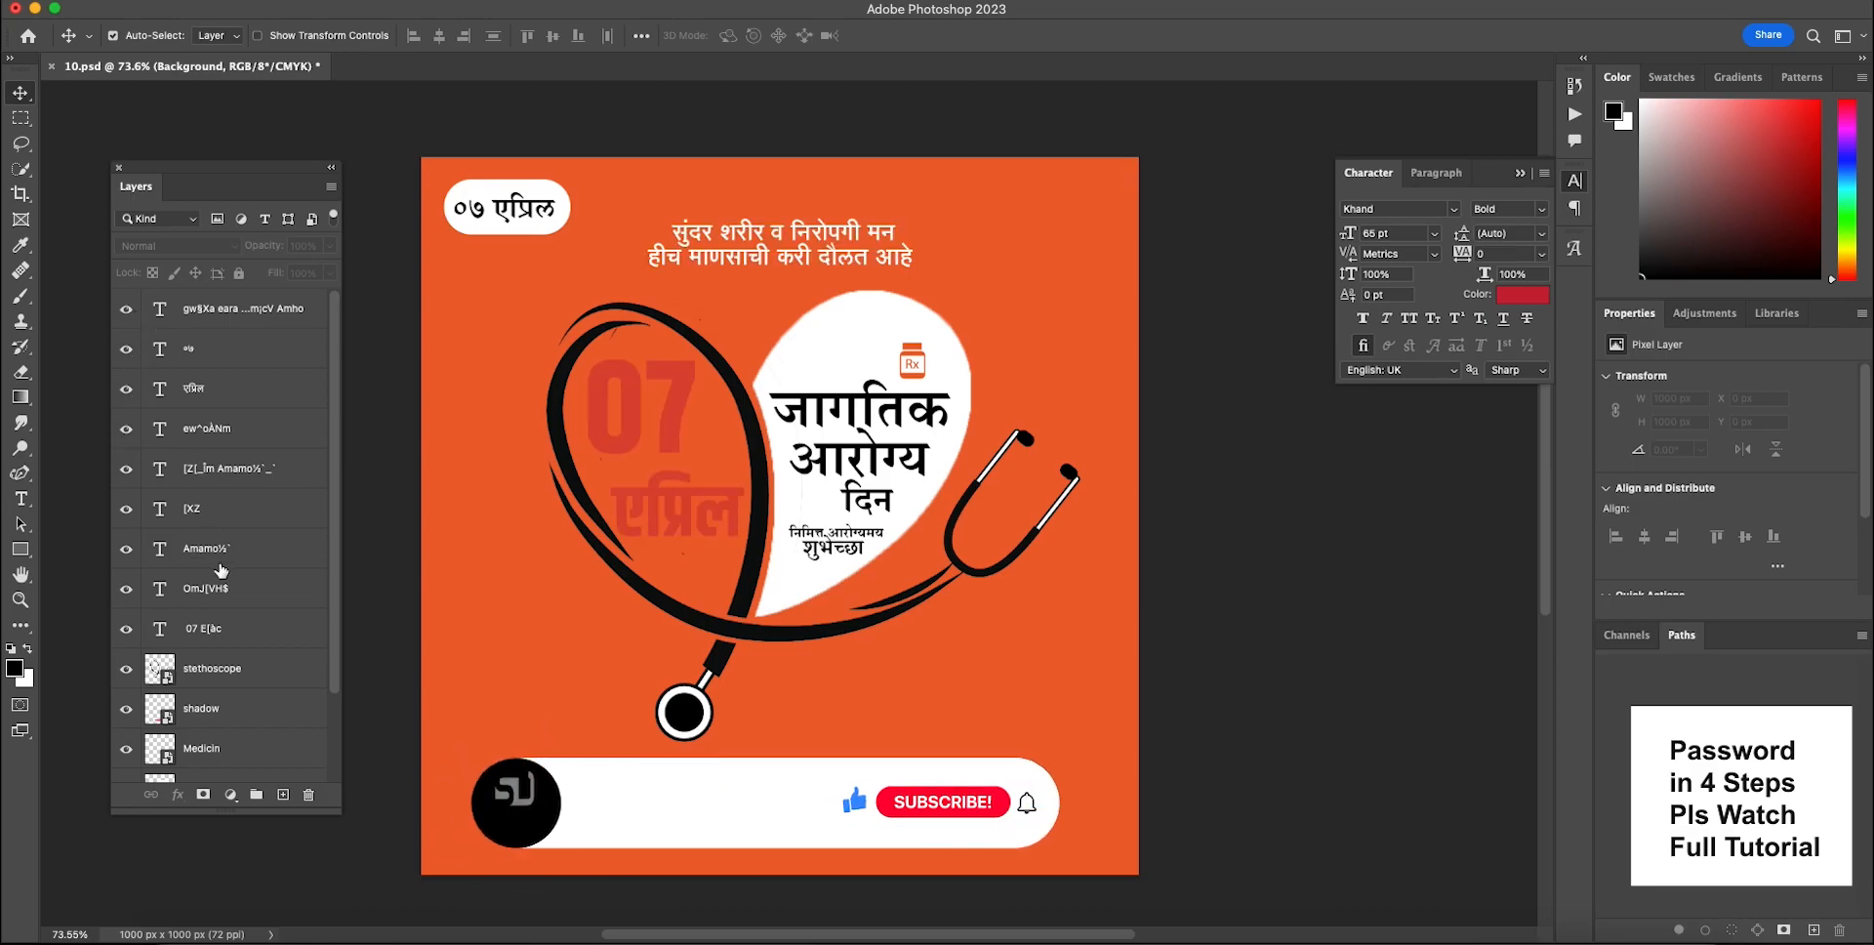
- Nudge the white two-line tagline at the poster's top slightly upward and save 10.psd
drag(836, 255, 834, 247)
key(super+s)
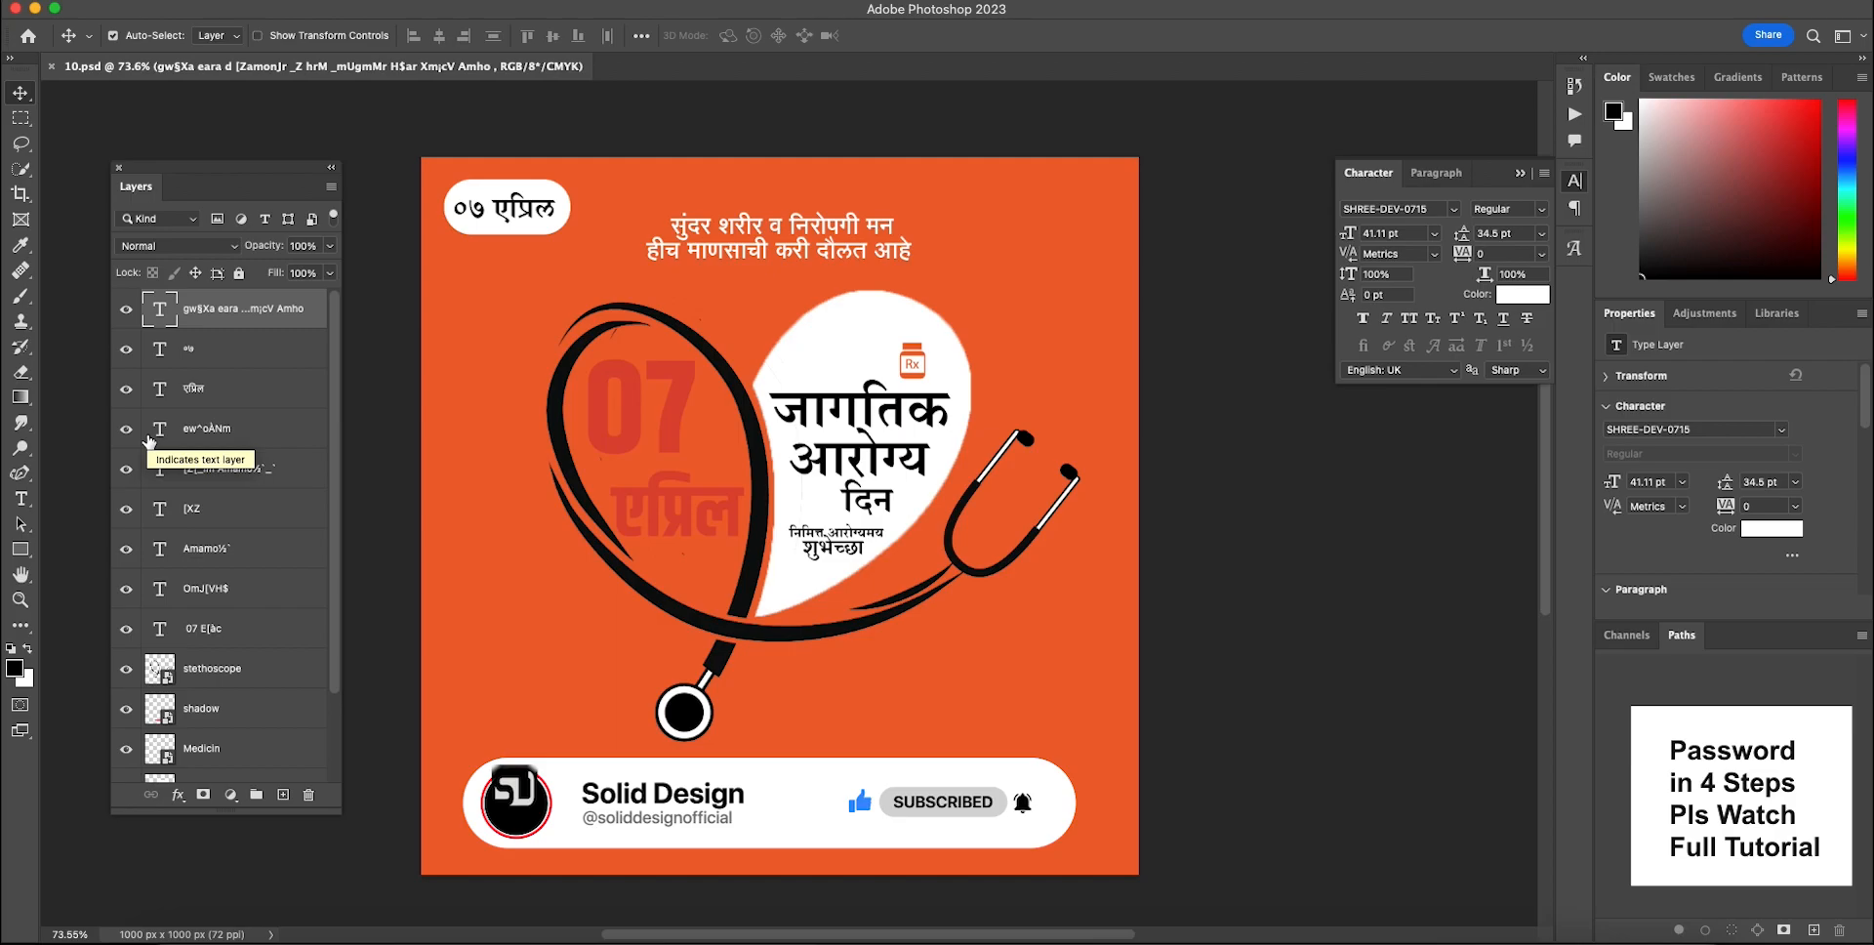
- Create a new 1000 x 1000 px RGB document at 72 pixels/inch named World Health Day
click(161, 8)
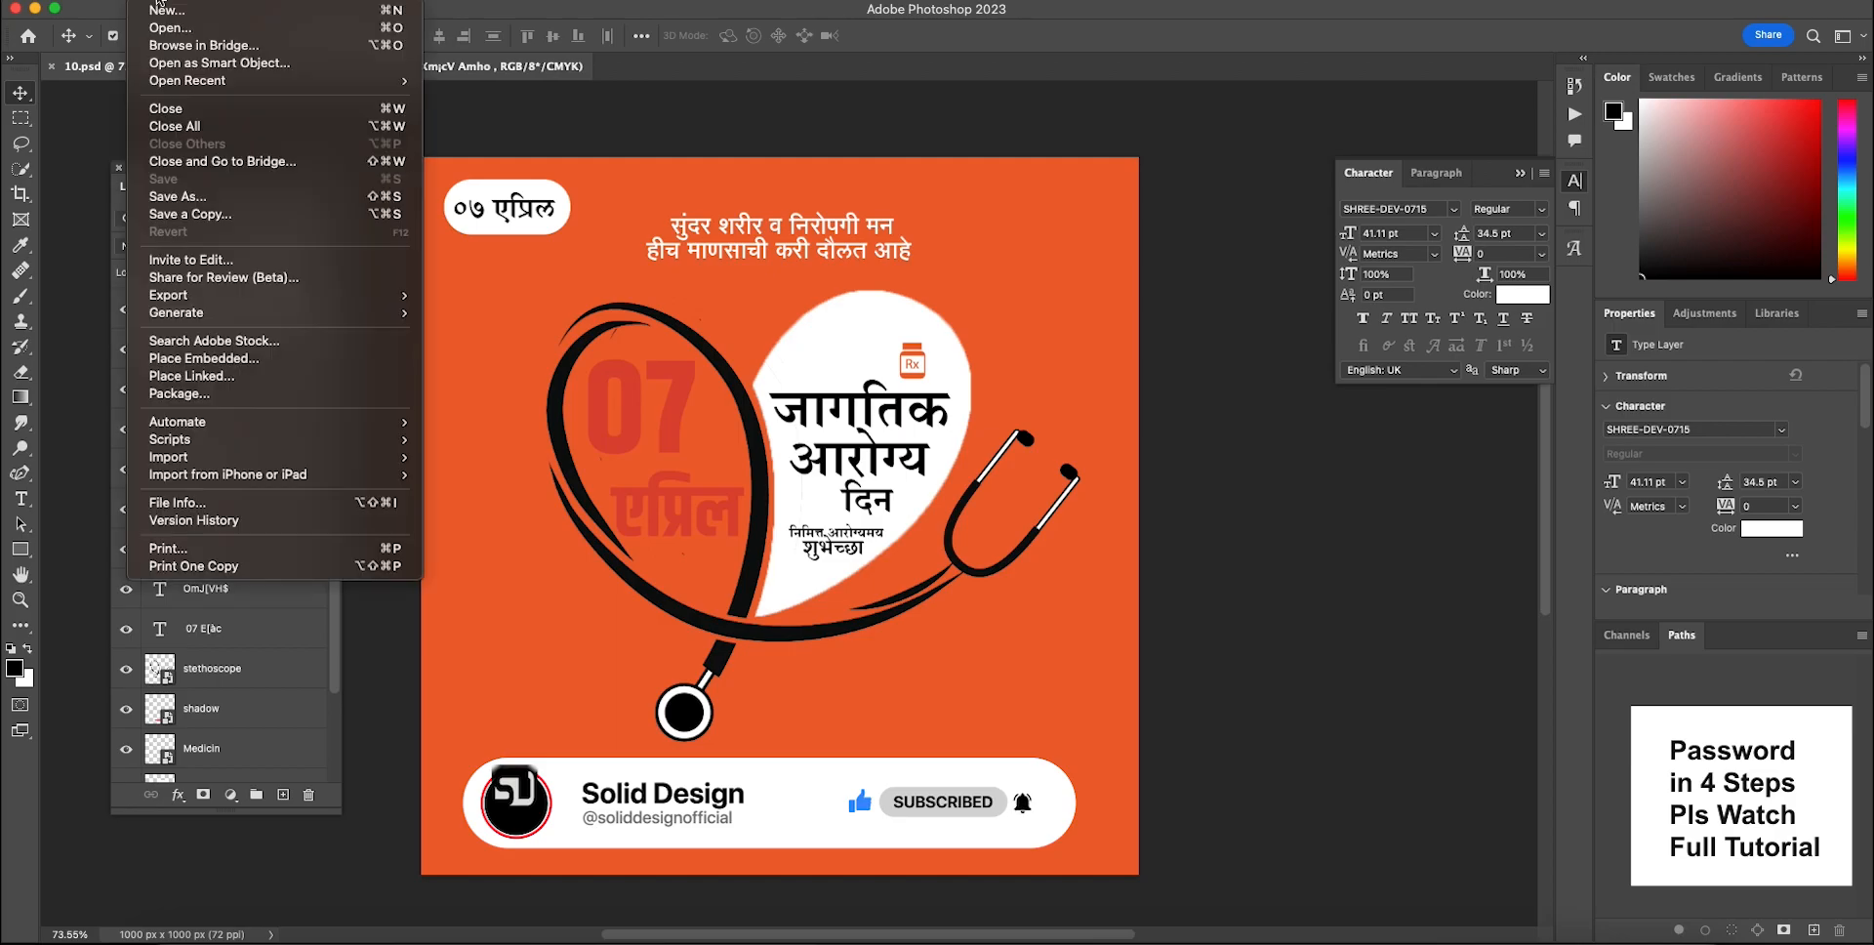
click(166, 17)
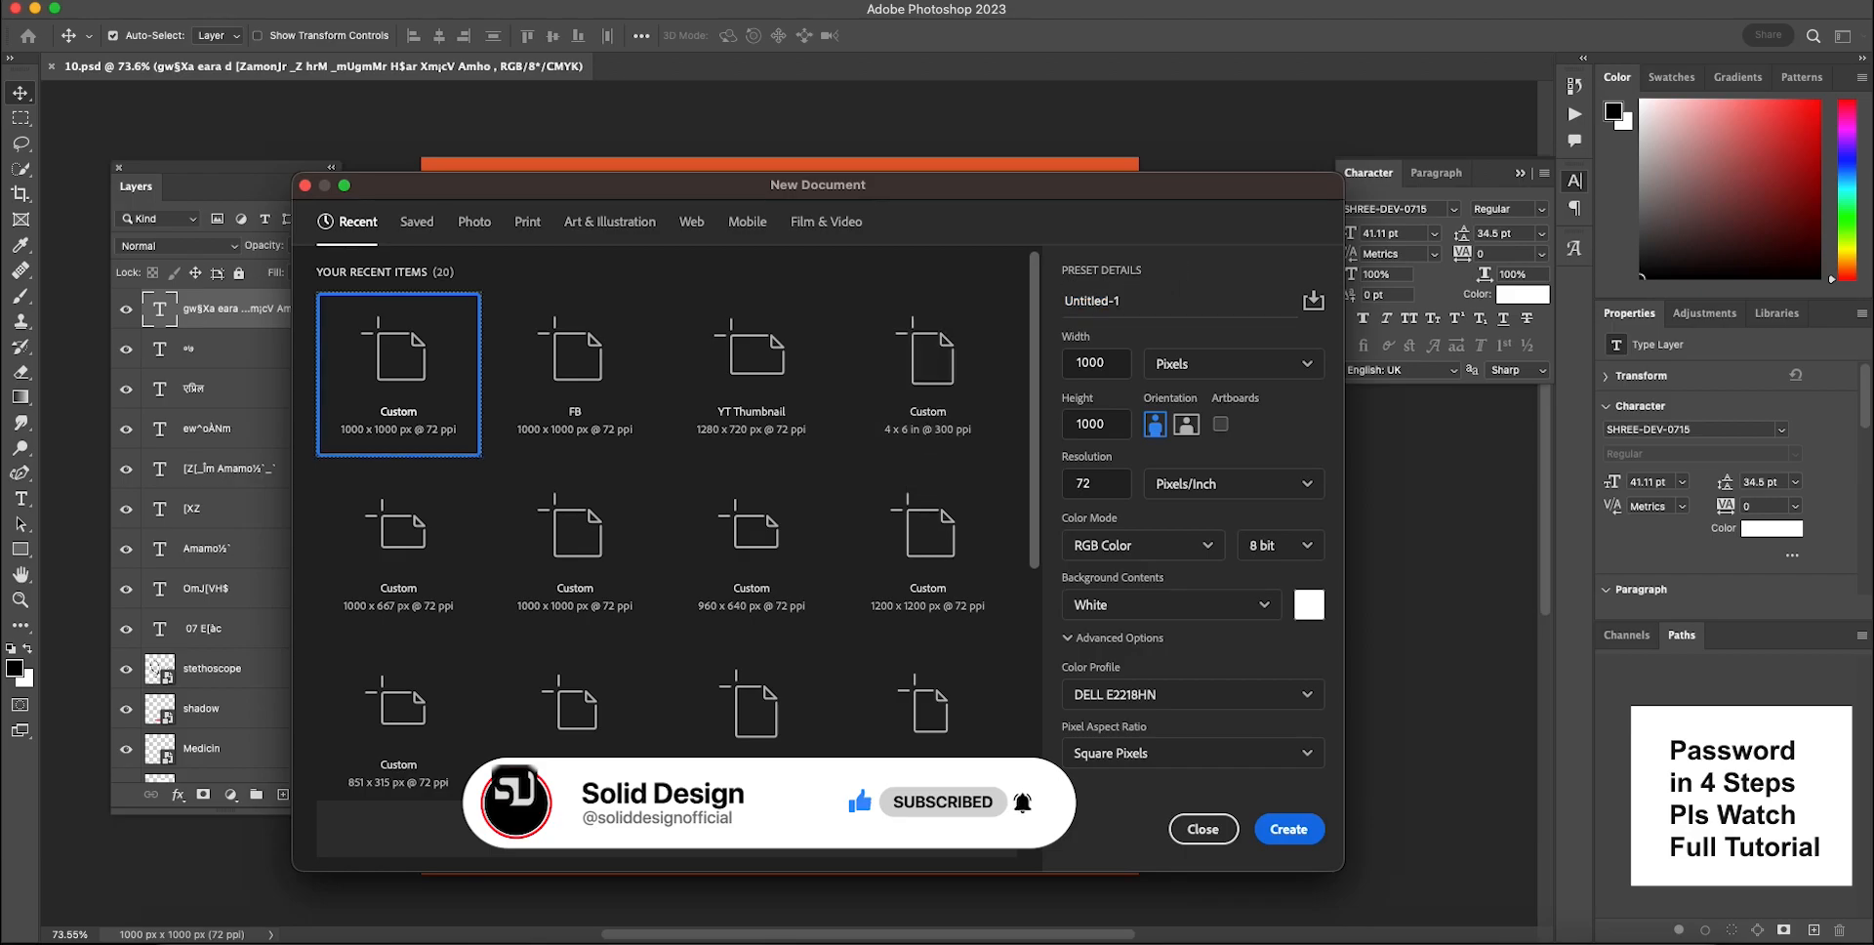
key(super+Tab)
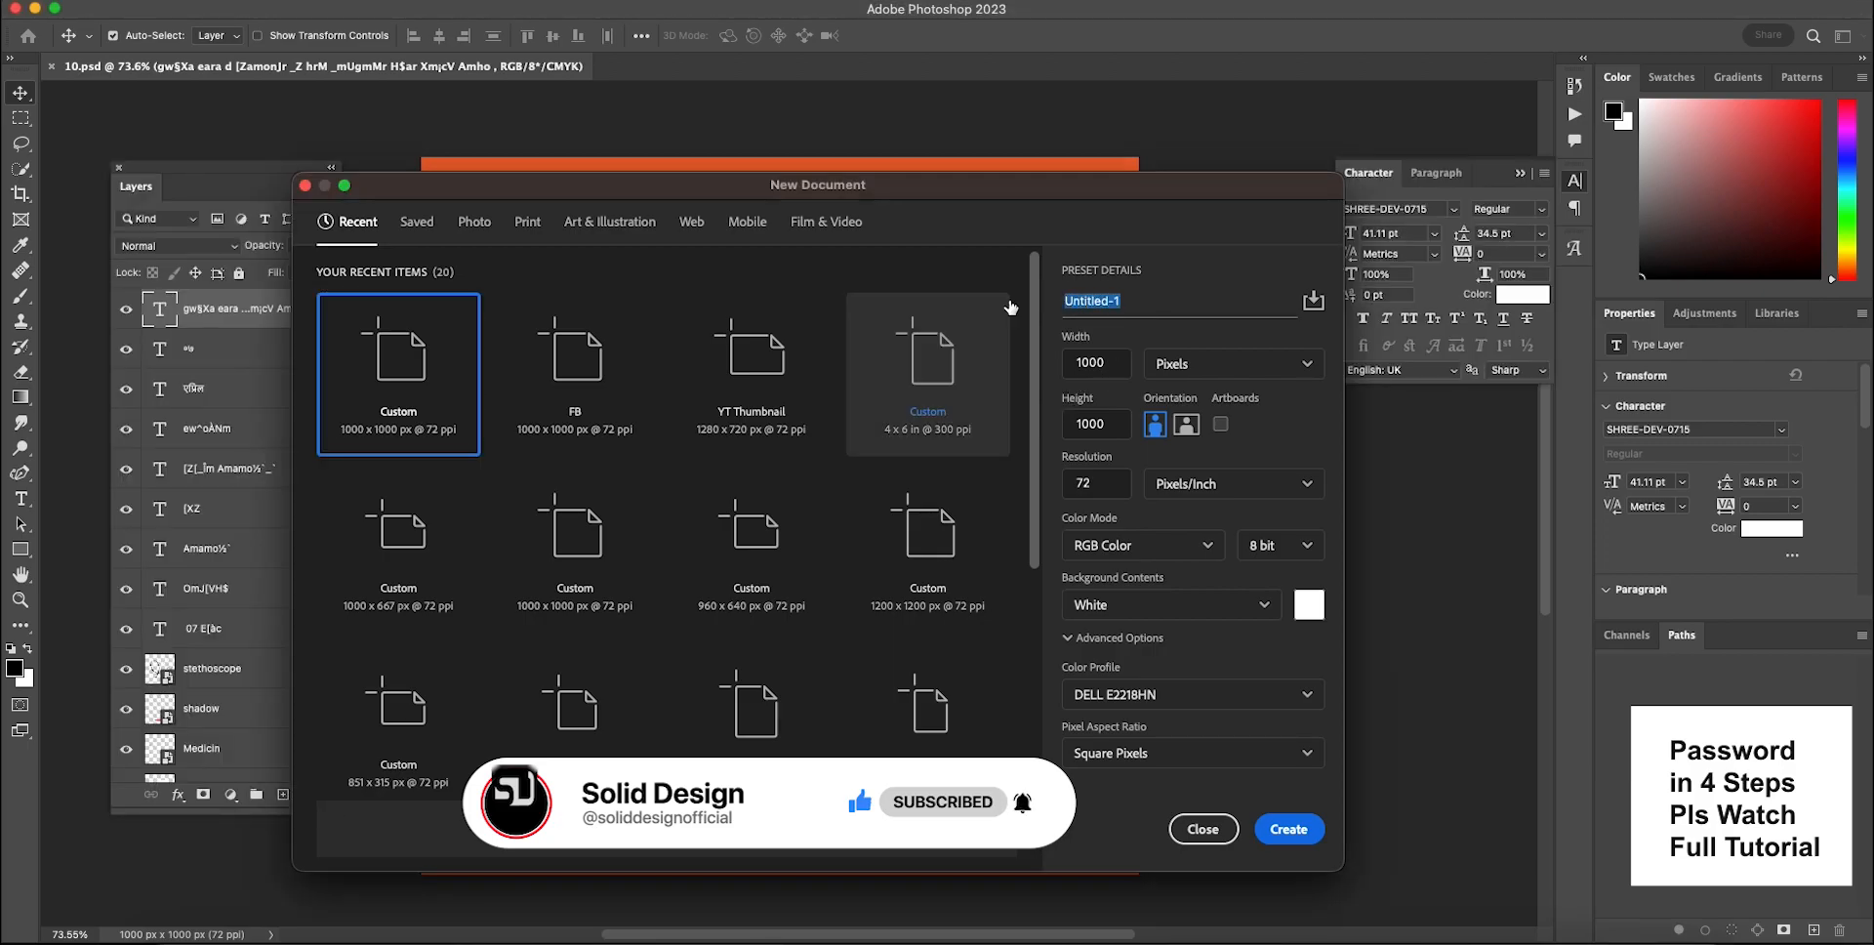
text(World Health Day)
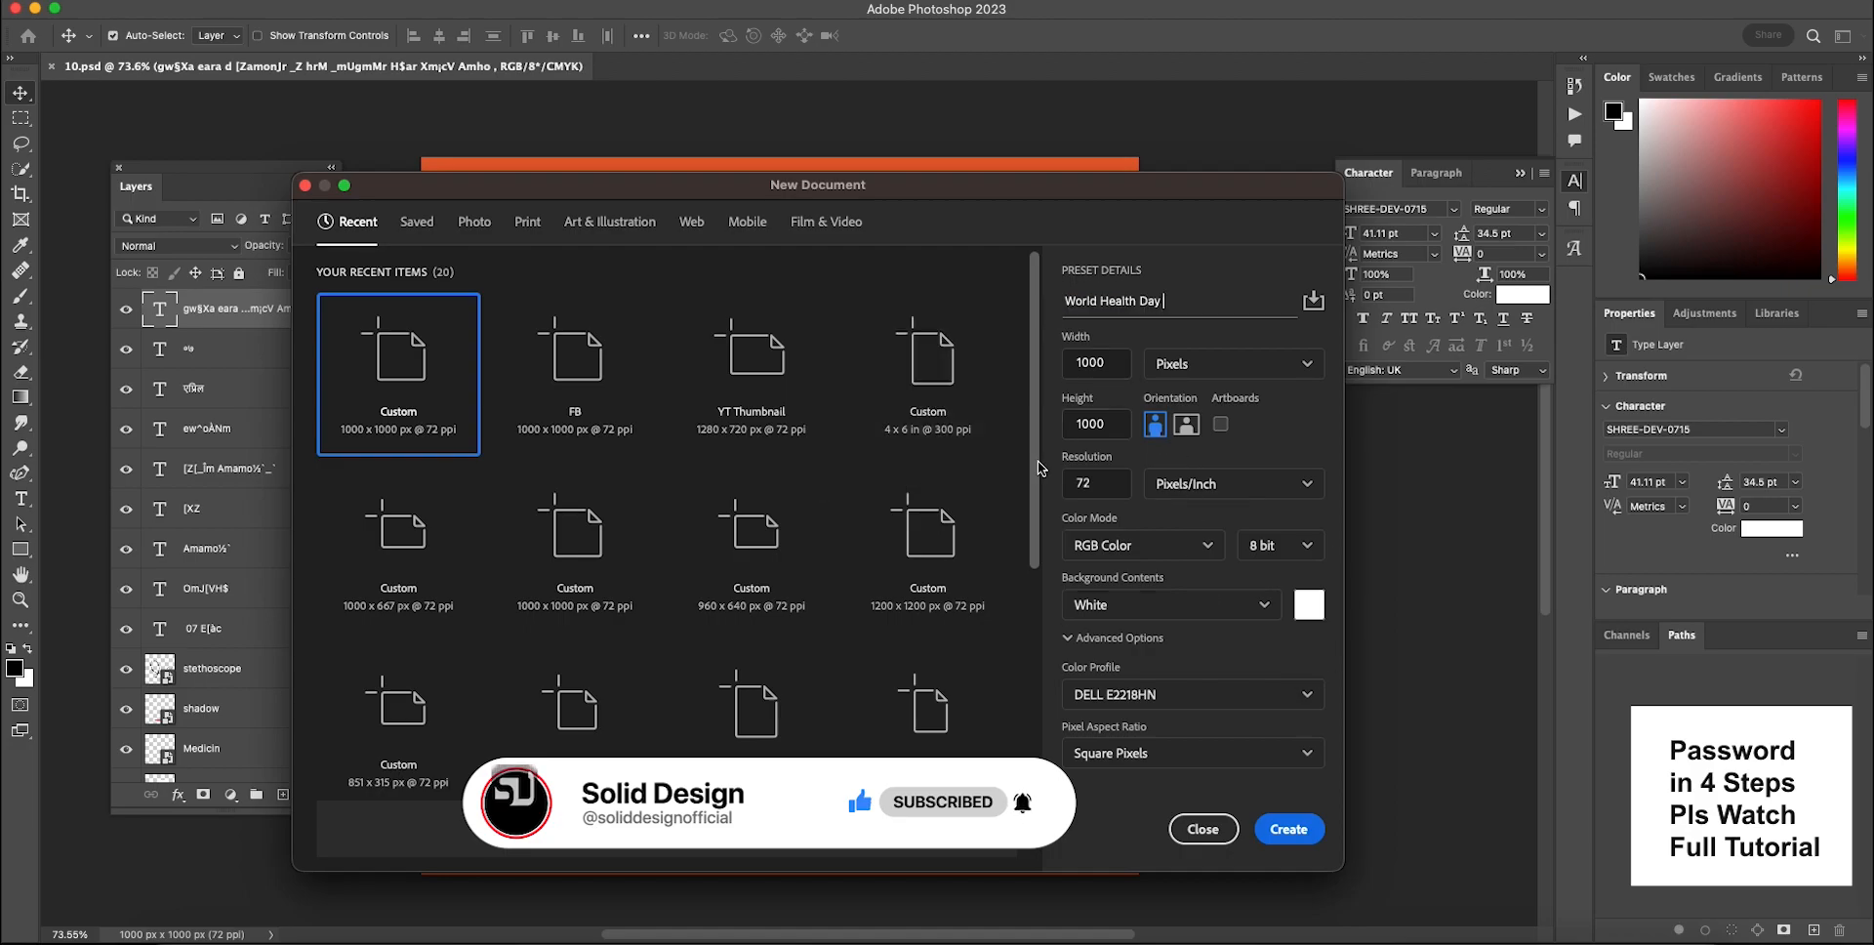
click(1289, 829)
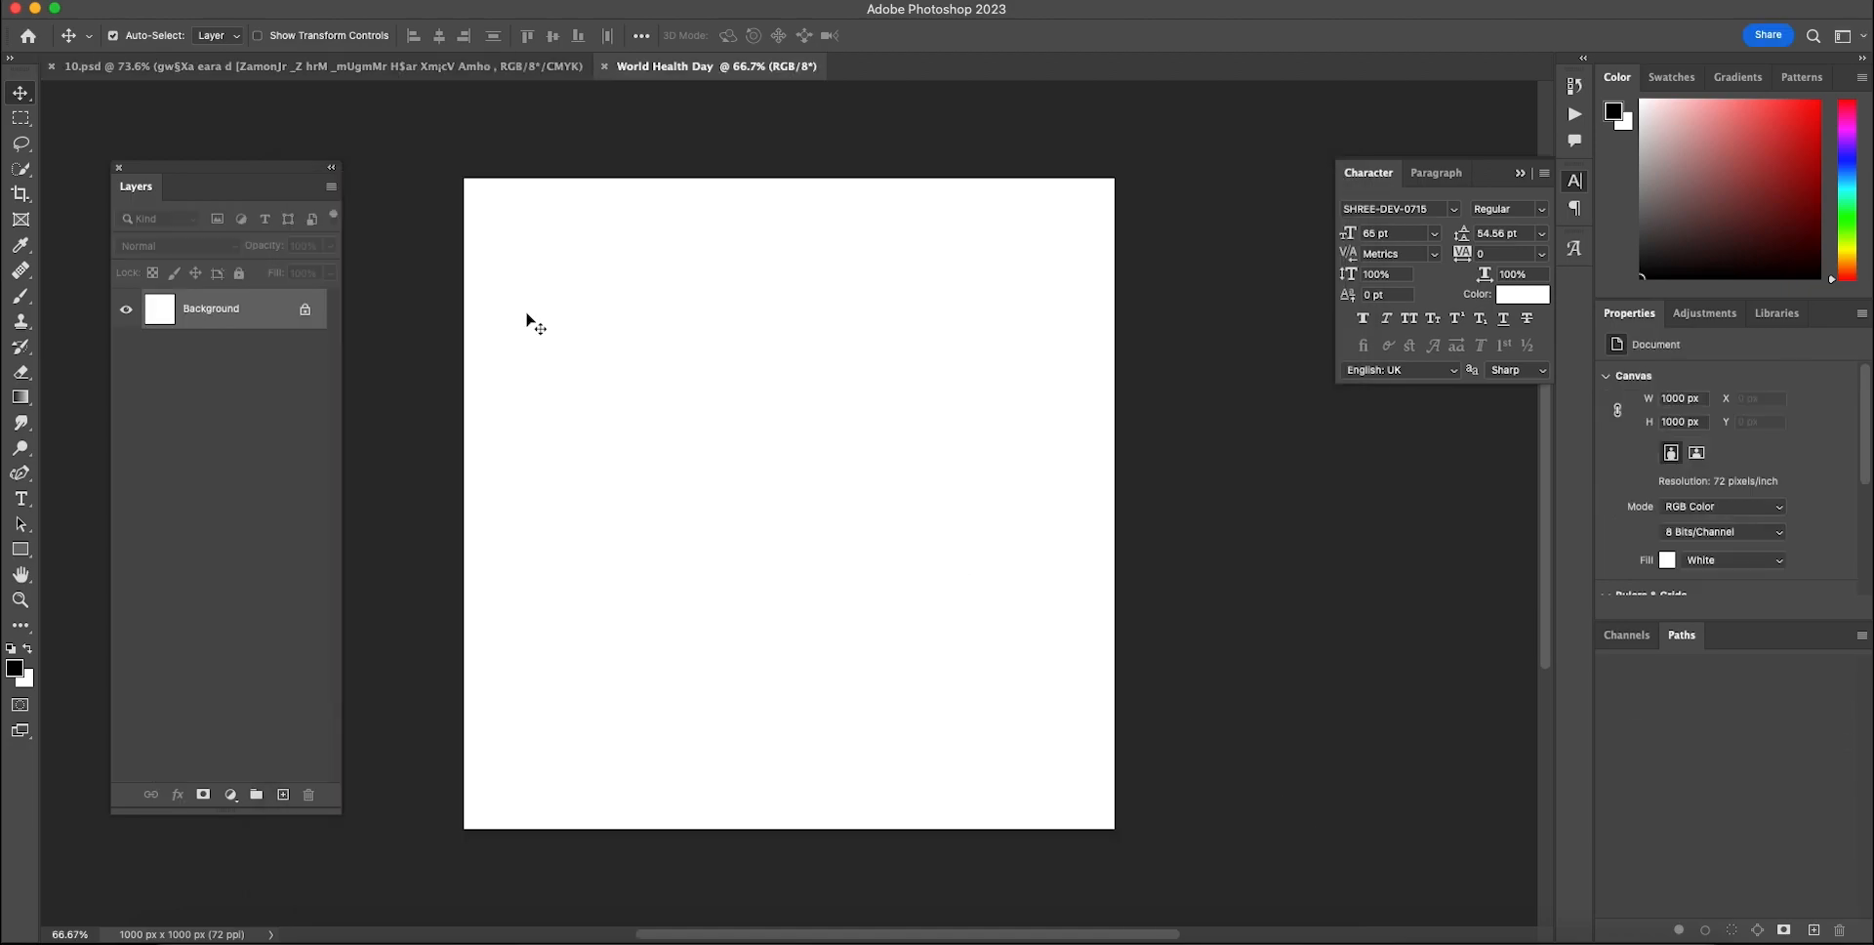
- In 10.psd, hide all layers except the orange Background and select that Background layer
click(425, 66)
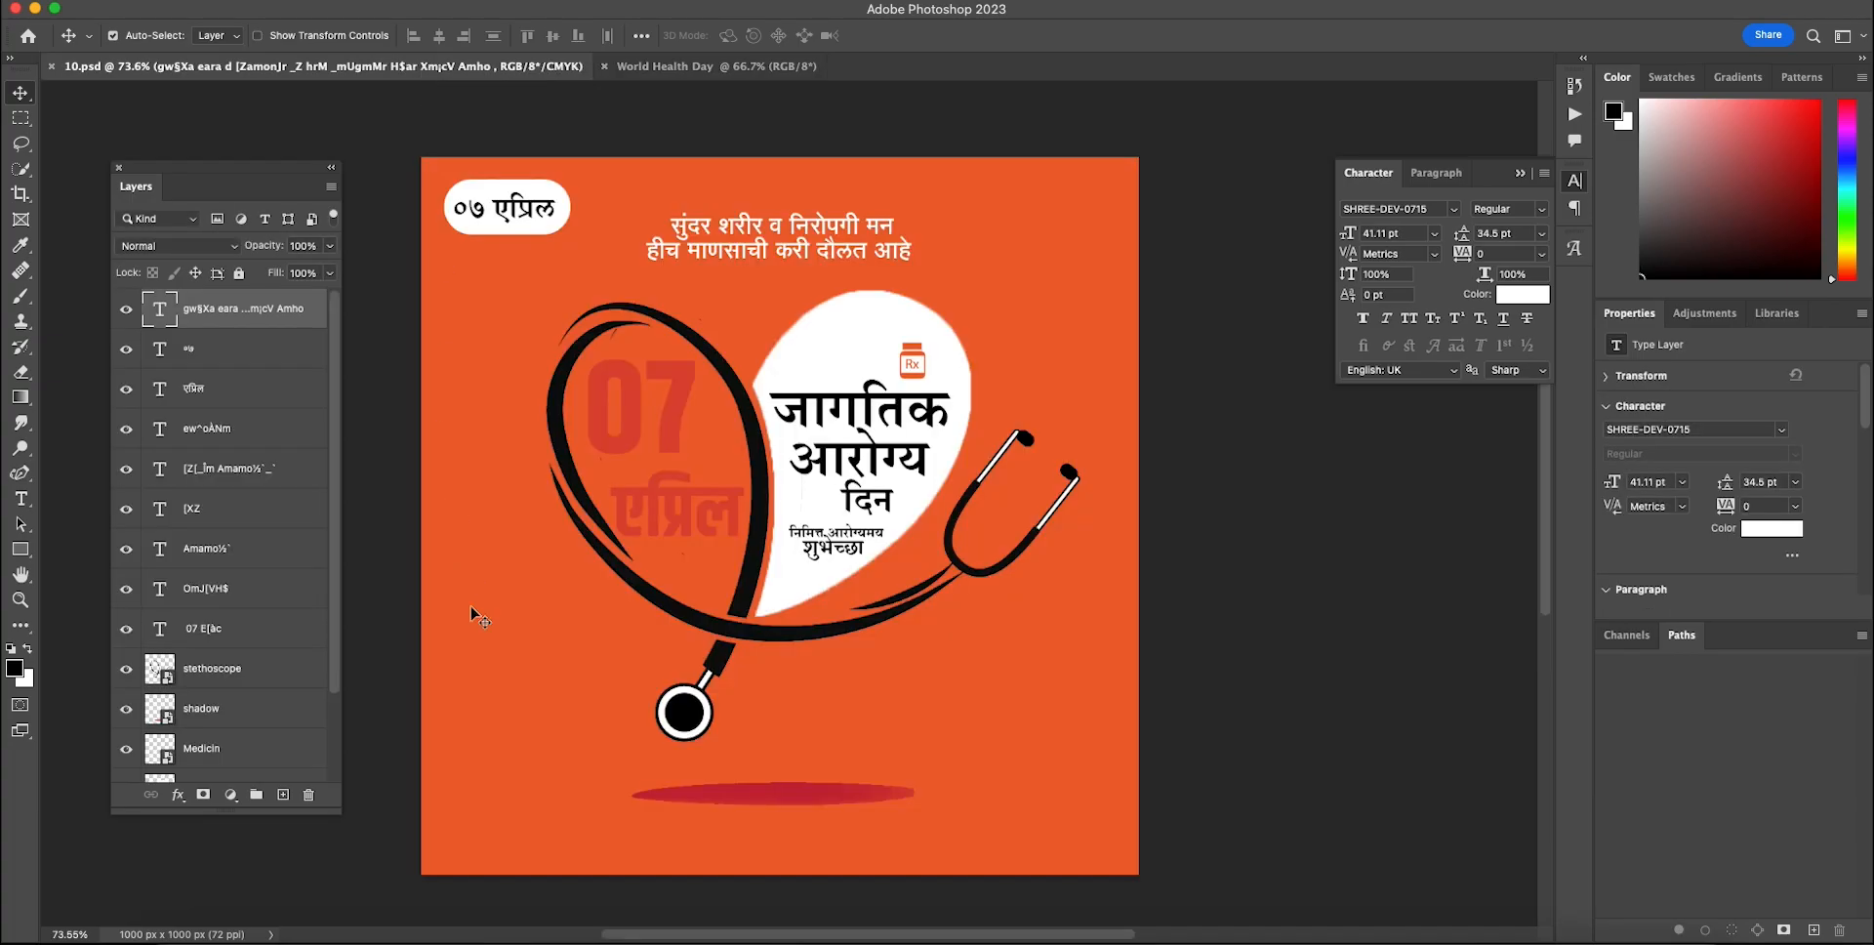
drag(127, 310, 127, 710)
click(127, 749)
scroll(165, 746, down, 2)
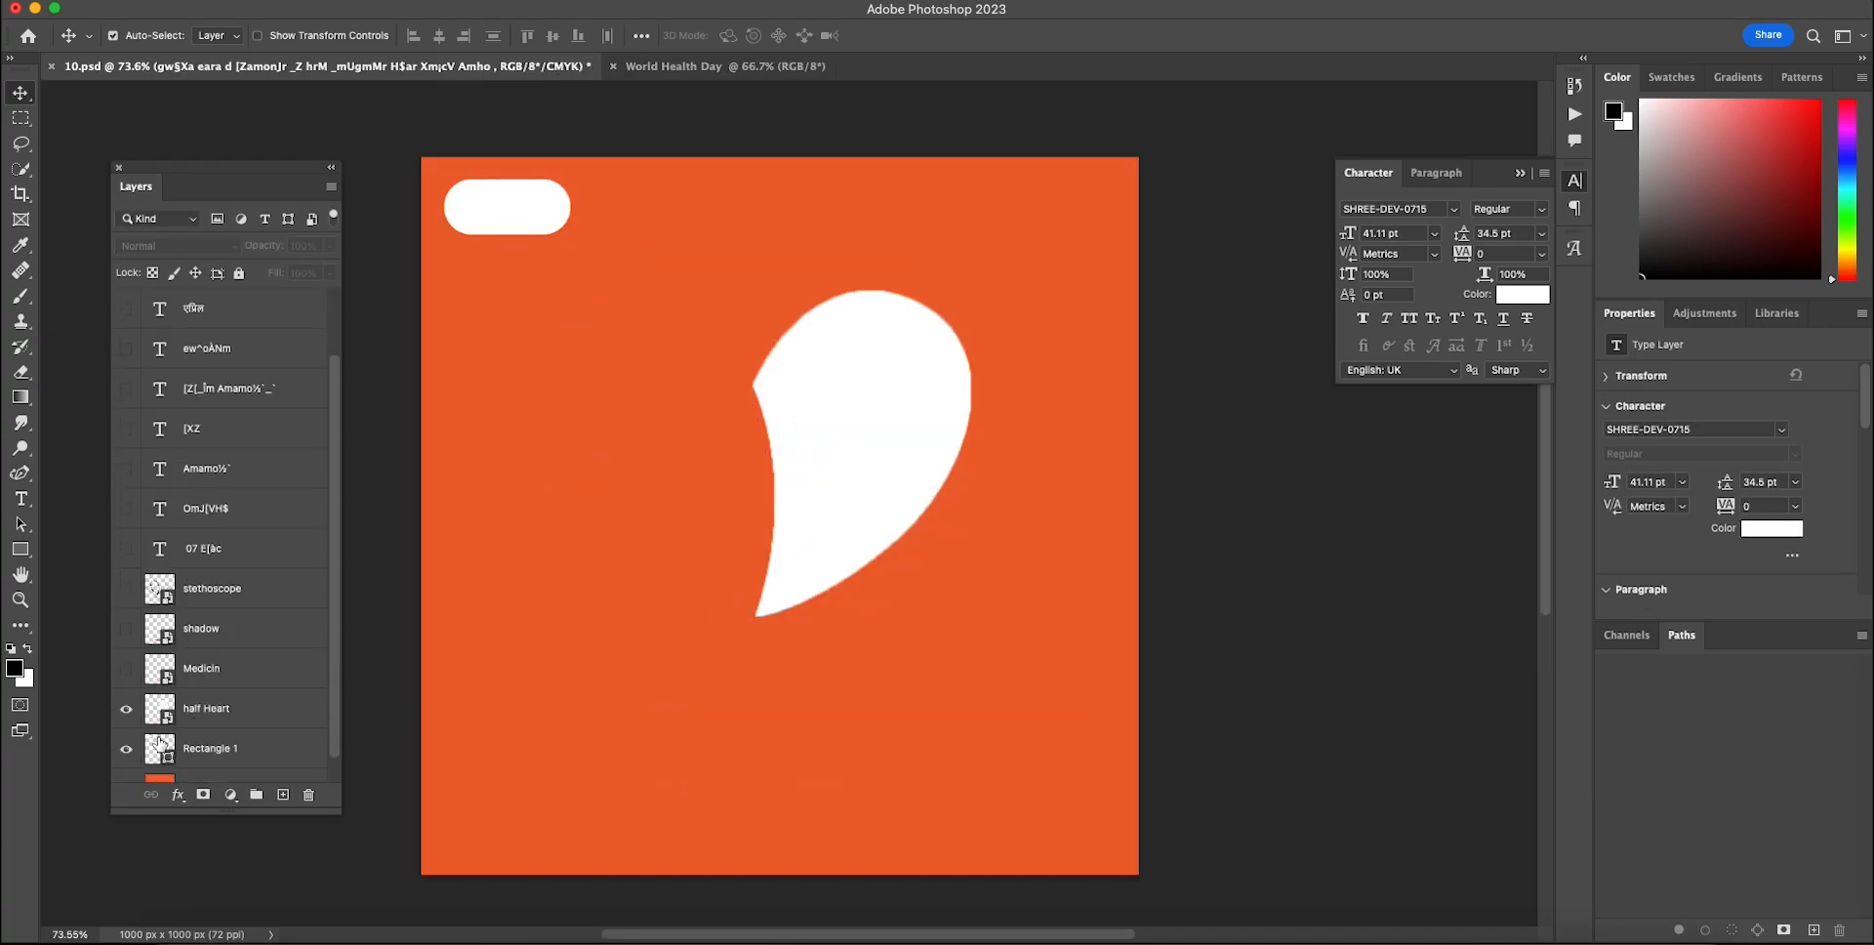
click(127, 713)
click(126, 748)
scroll(190, 710, down, 1)
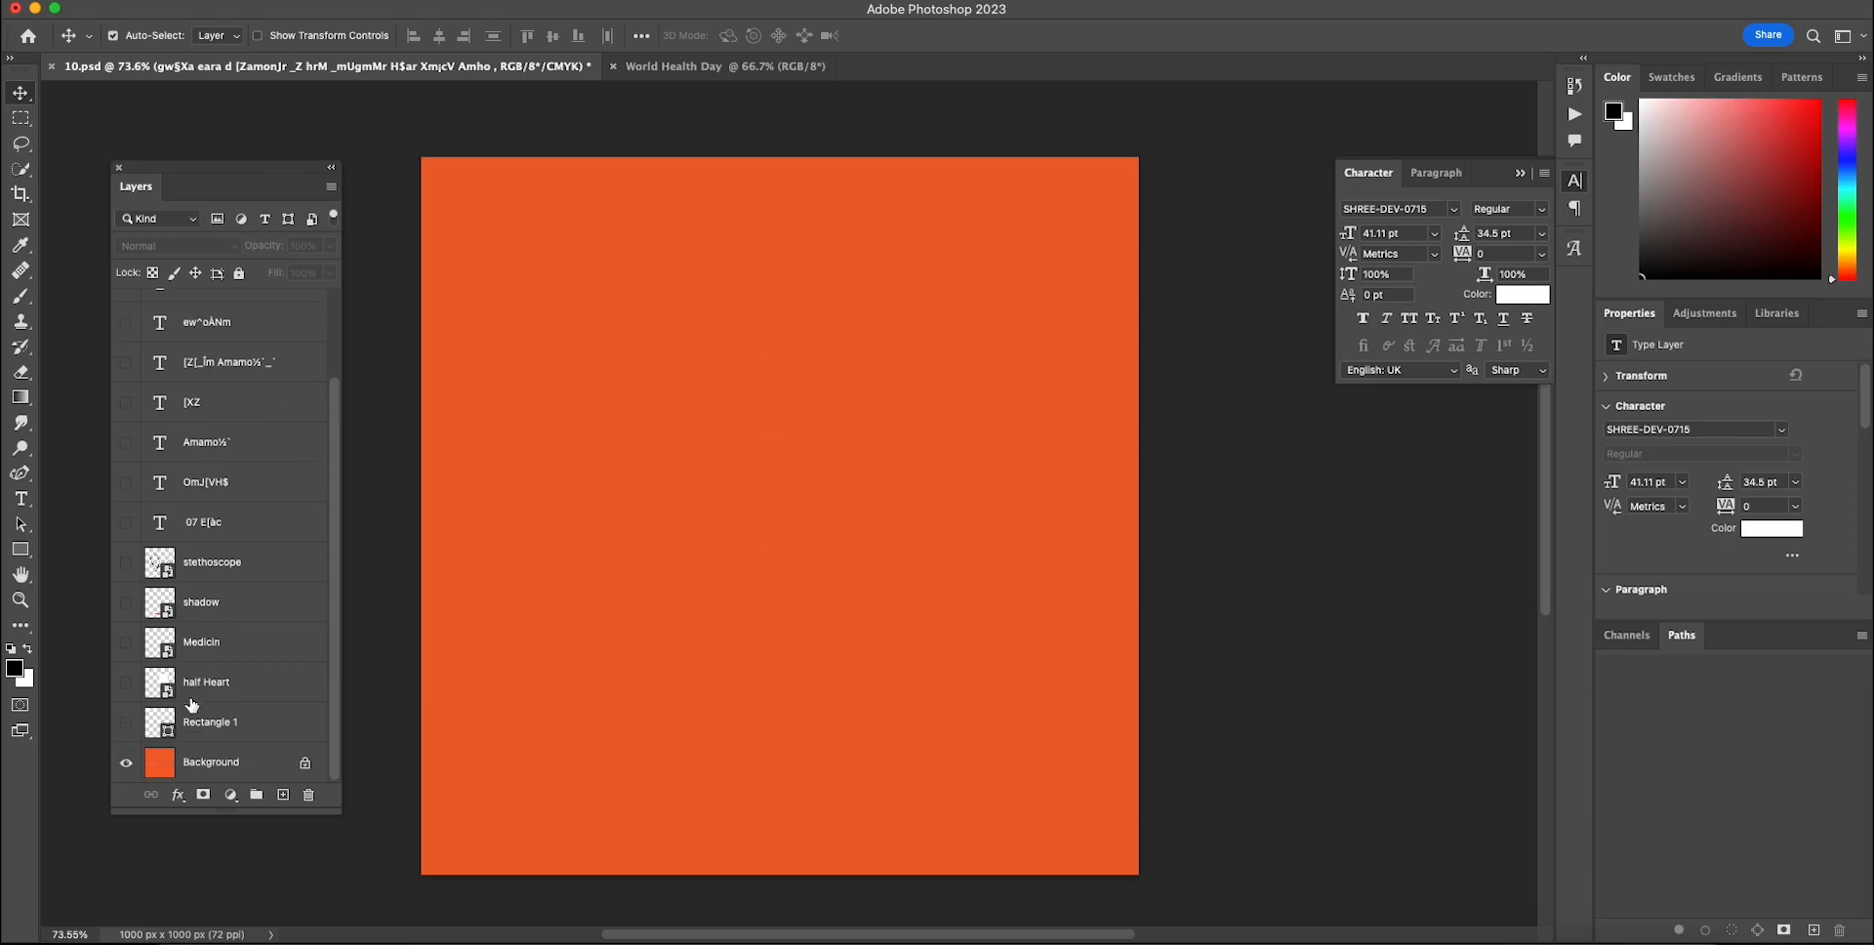
click(223, 768)
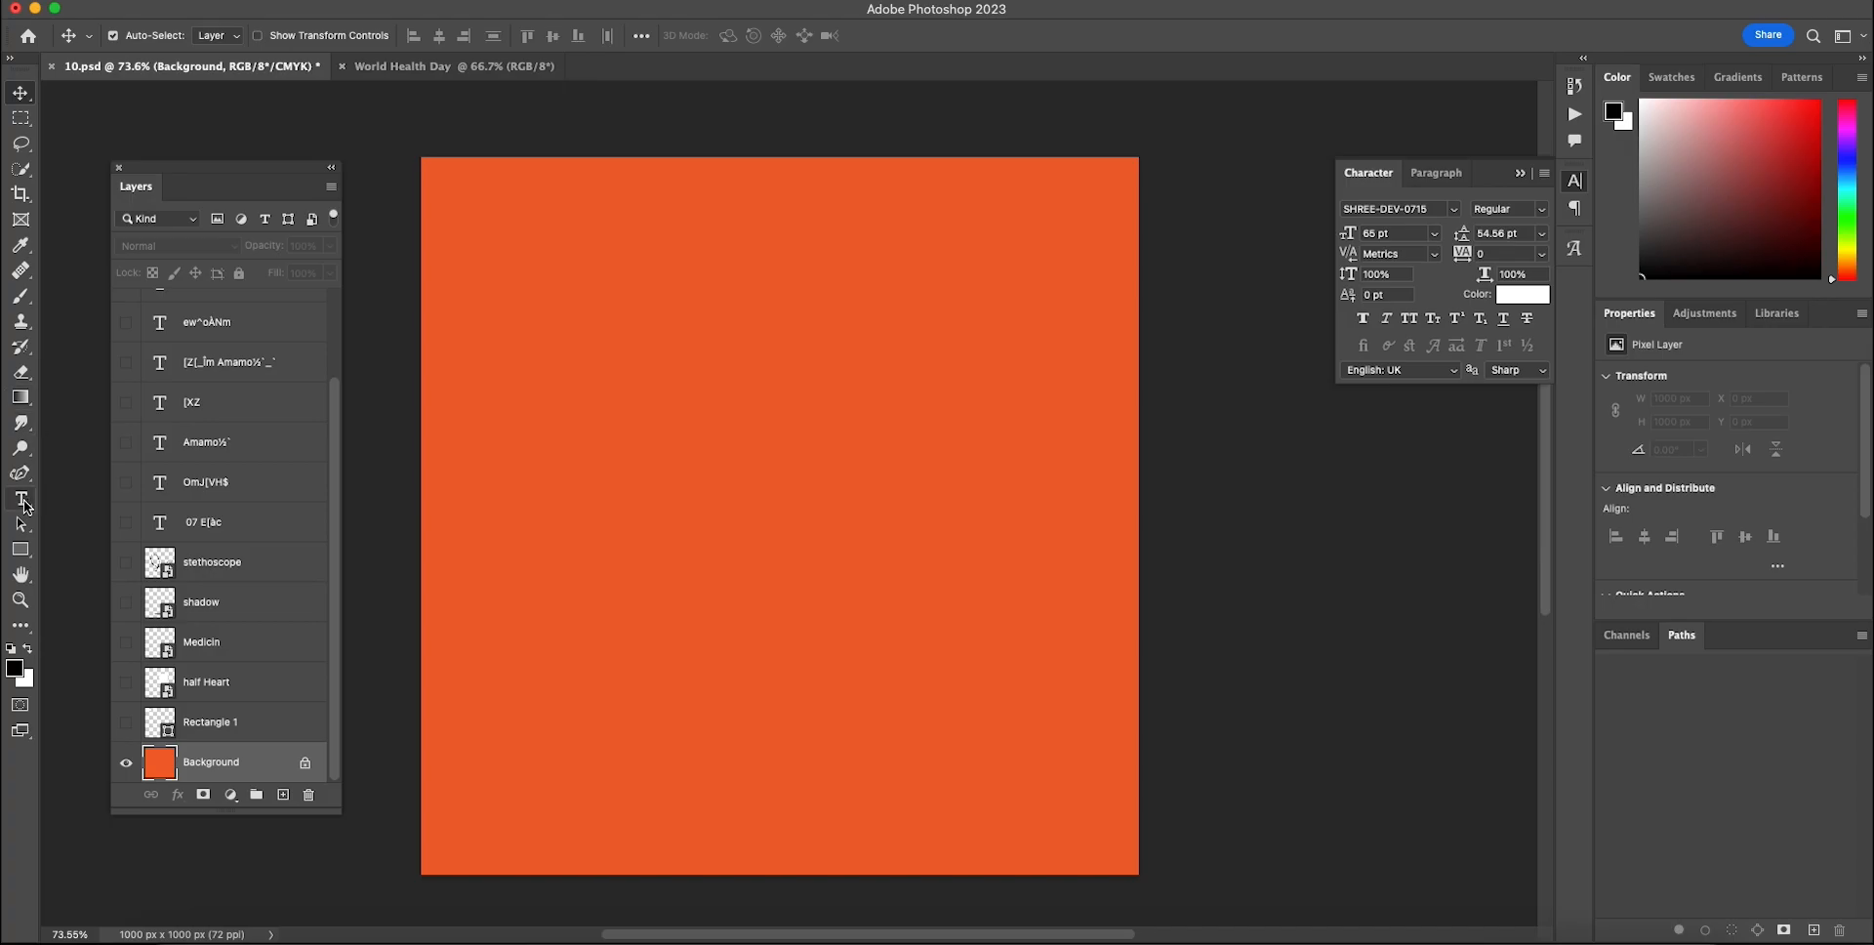
- Sample the orange background of 10.psd and copy its hex code f1592a without changing the foreground color
click(15, 668)
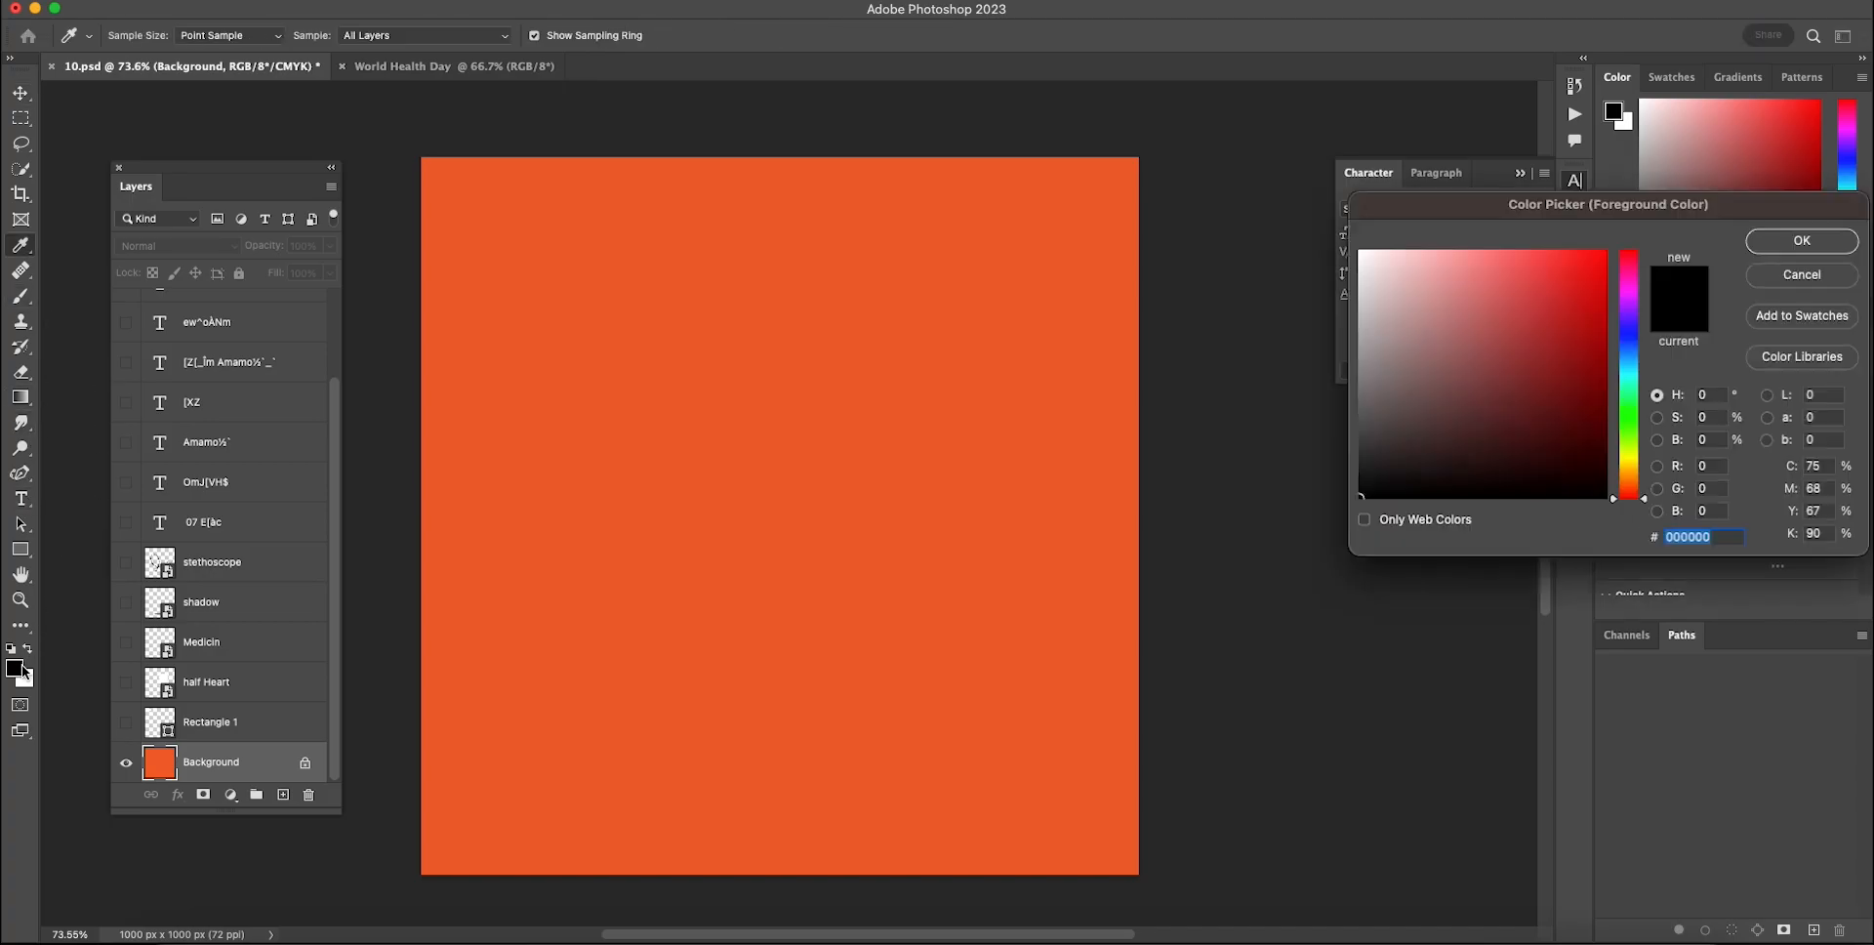
click(558, 613)
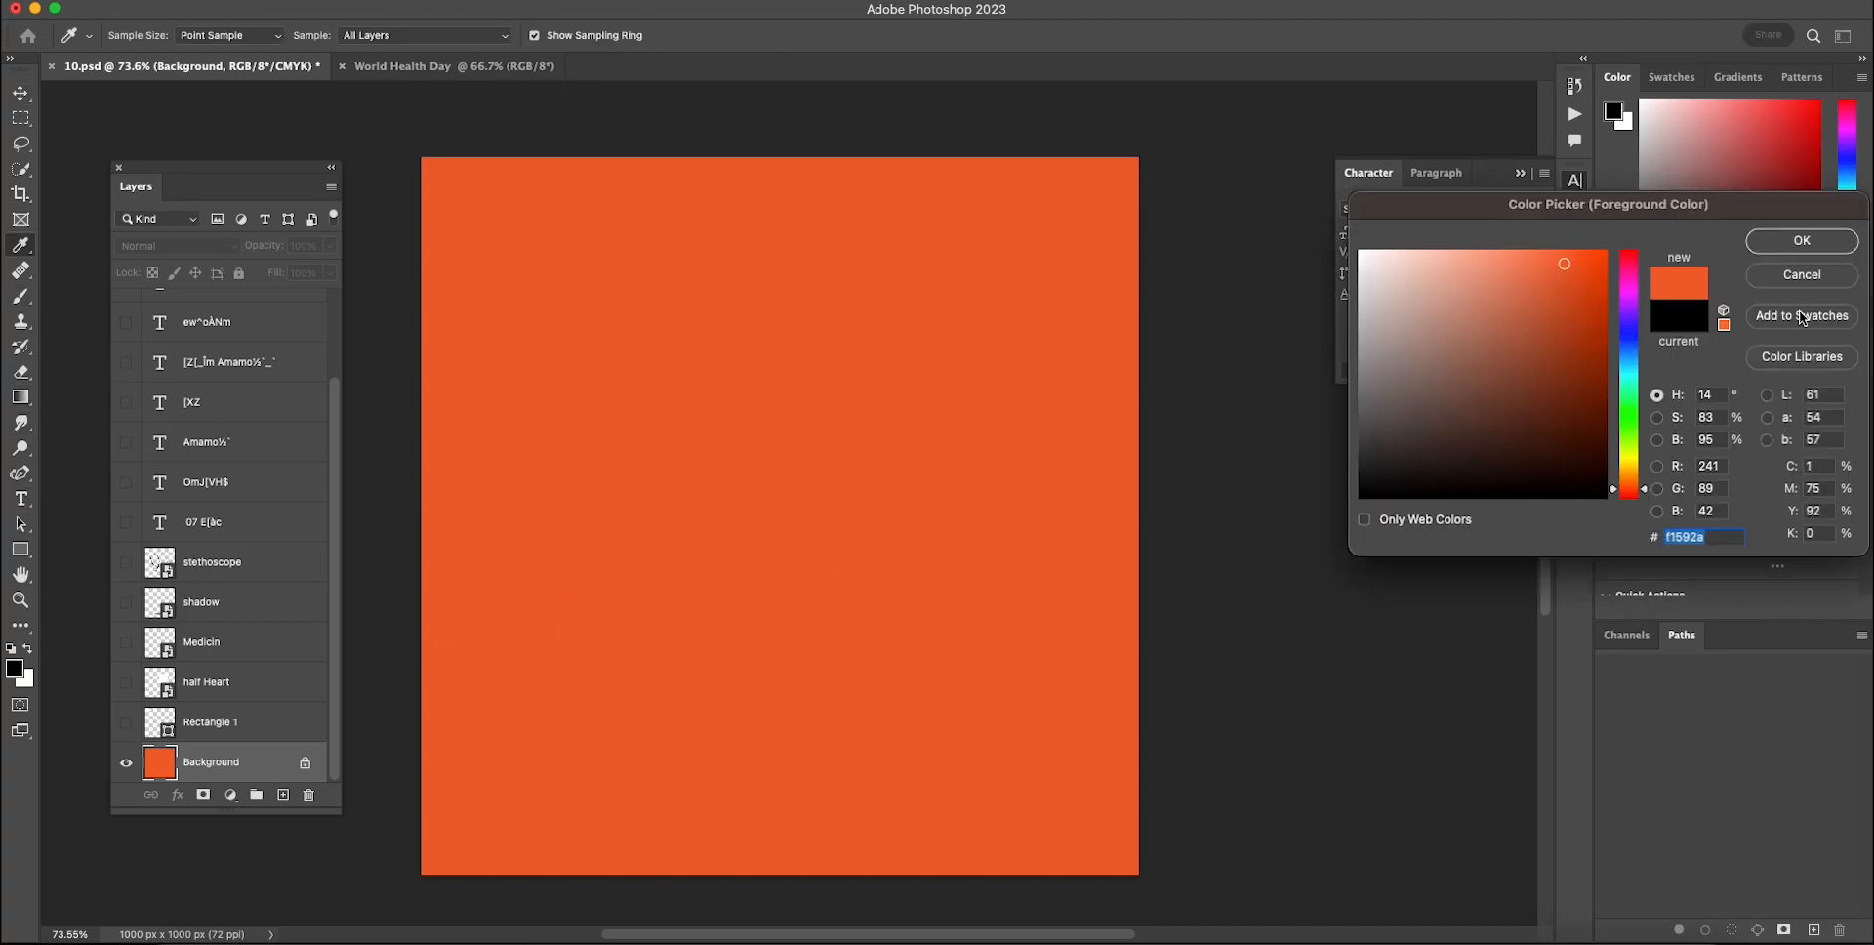
right_click(1693, 537)
click(1602, 657)
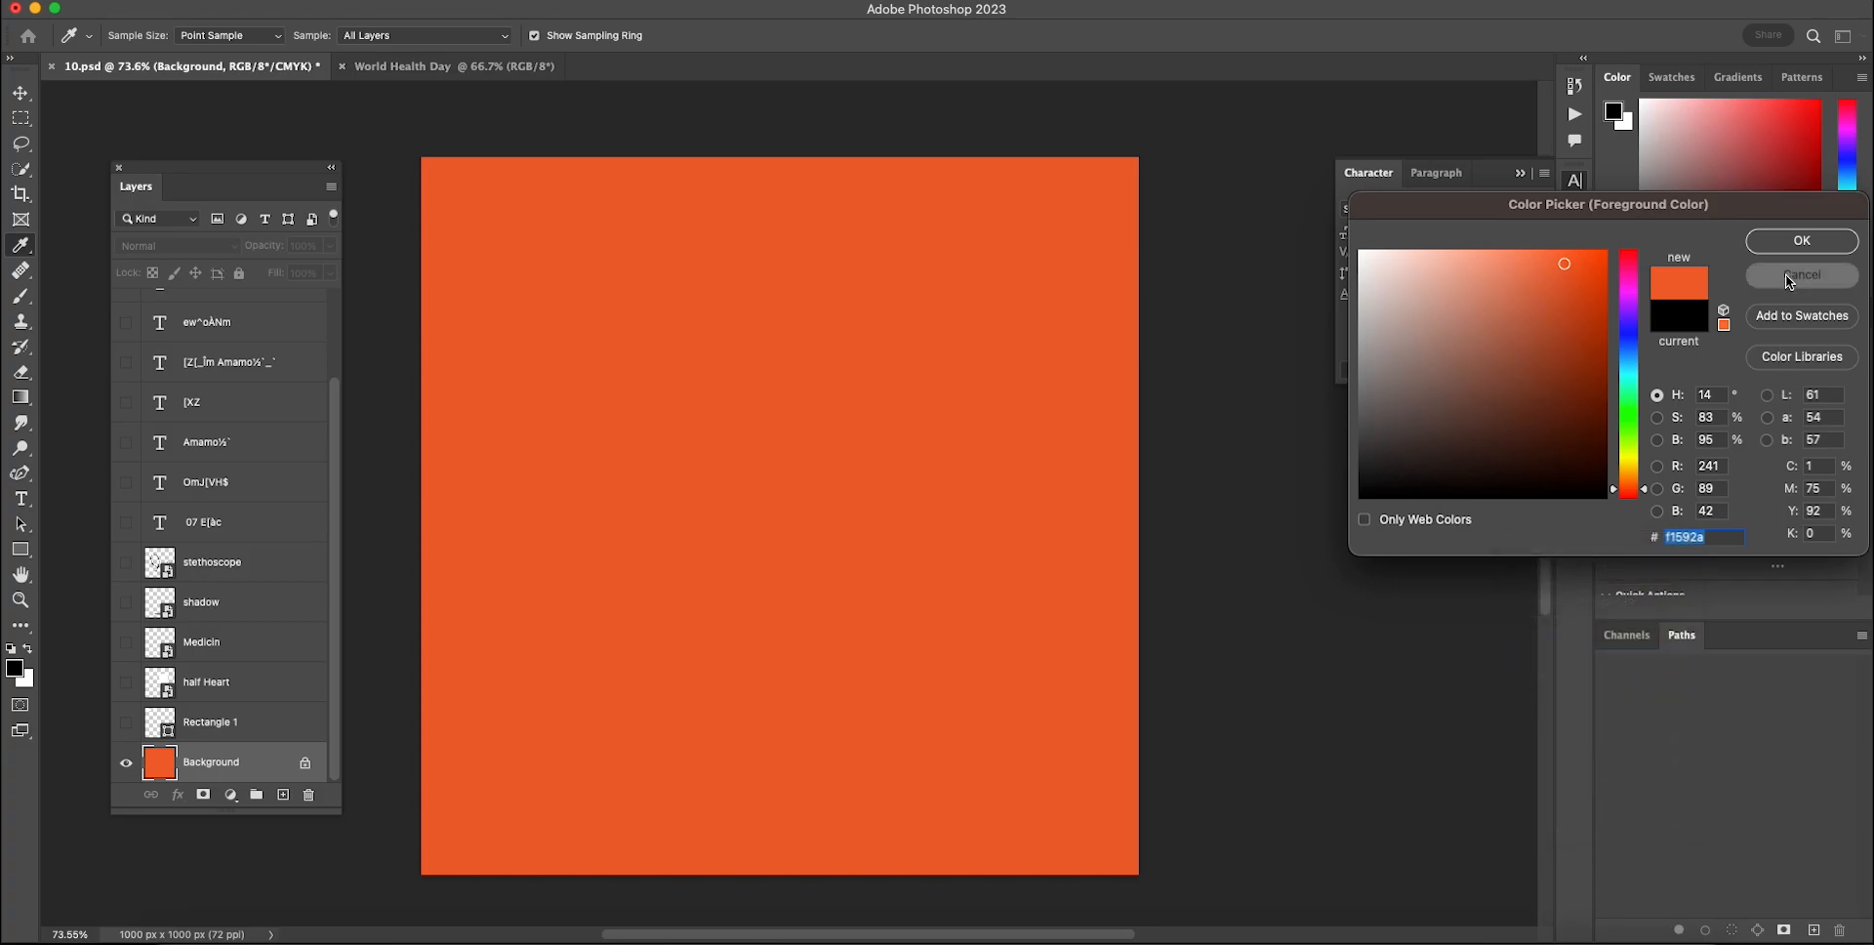
click(1791, 276)
- Set the foreground color to f1592a in the World Health Day document and fill its background with it
click(444, 65)
click(14, 670)
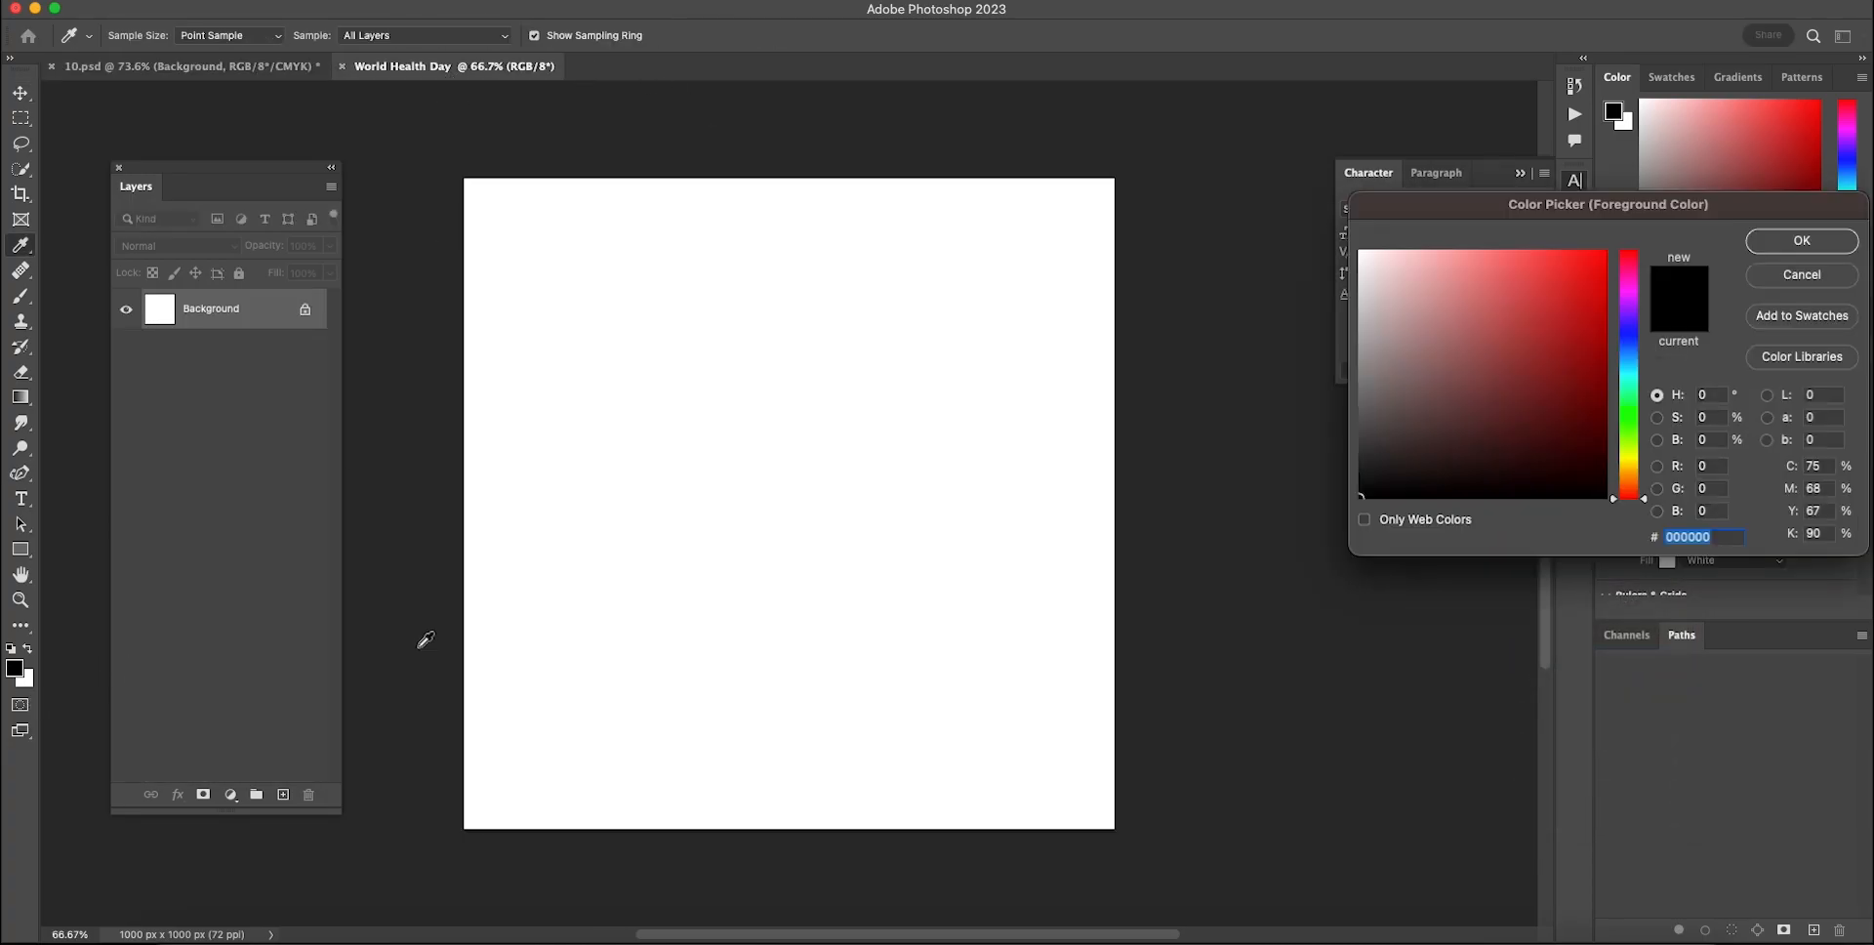
right_click(1699, 538)
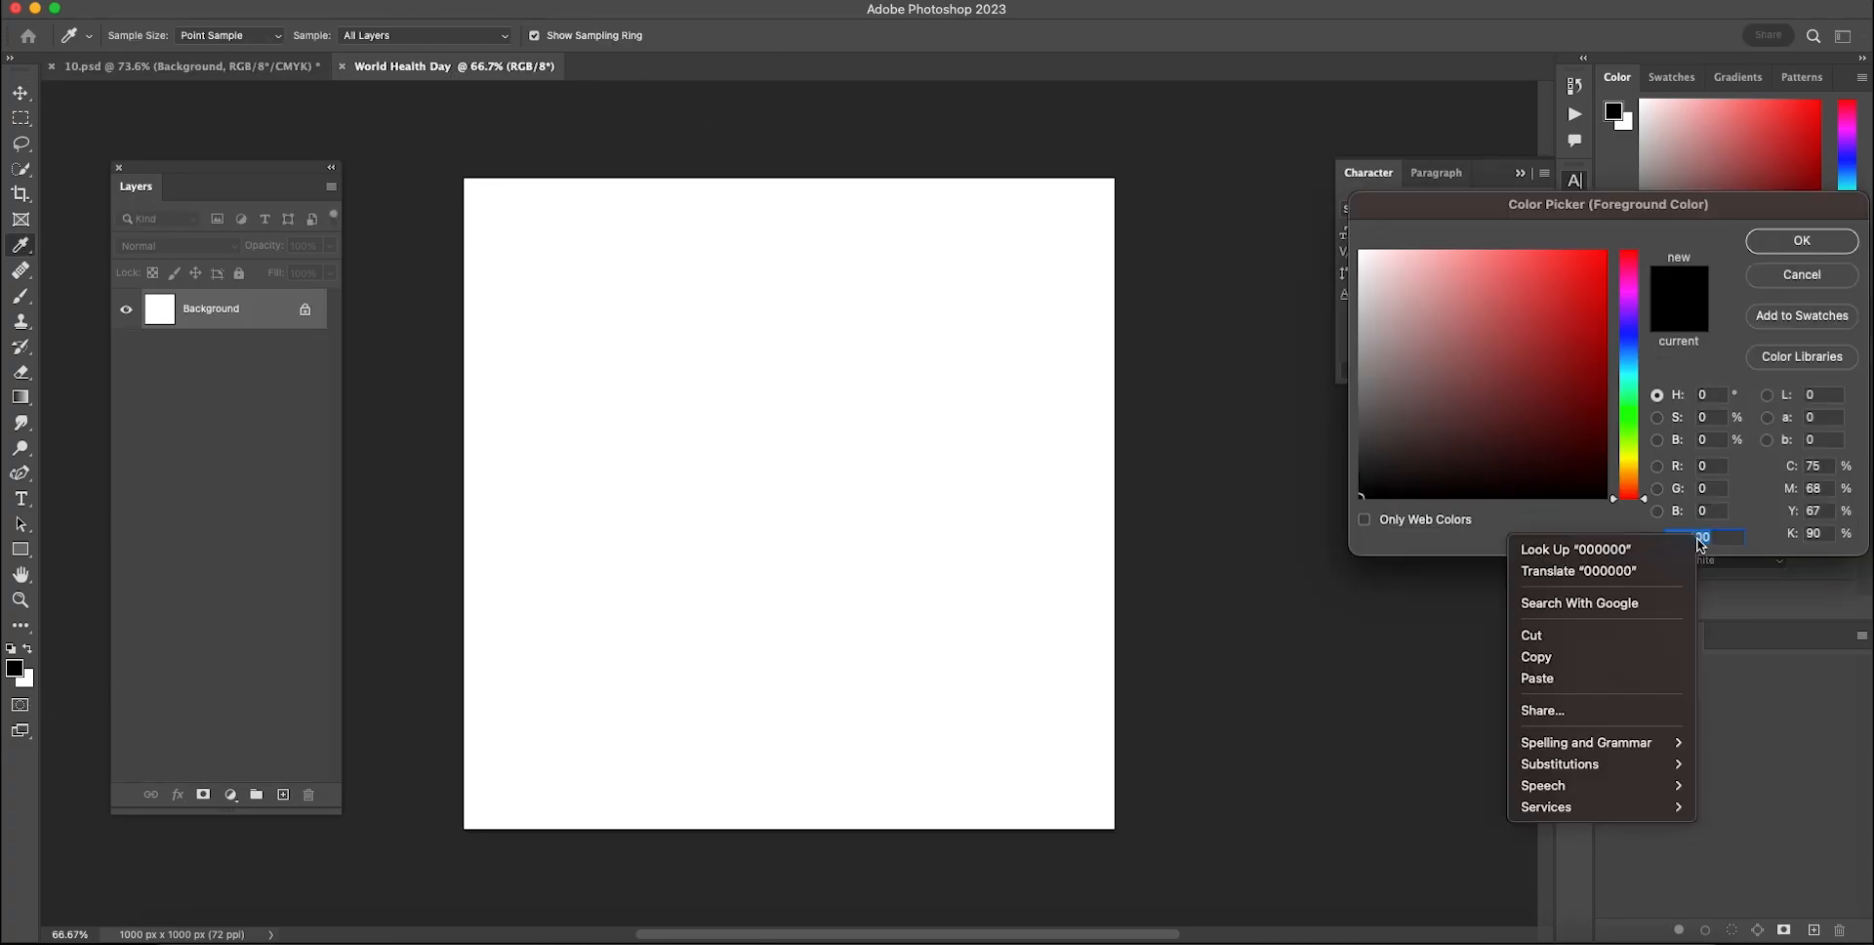
click(1609, 683)
click(1832, 243)
key(alt+BackSpace)
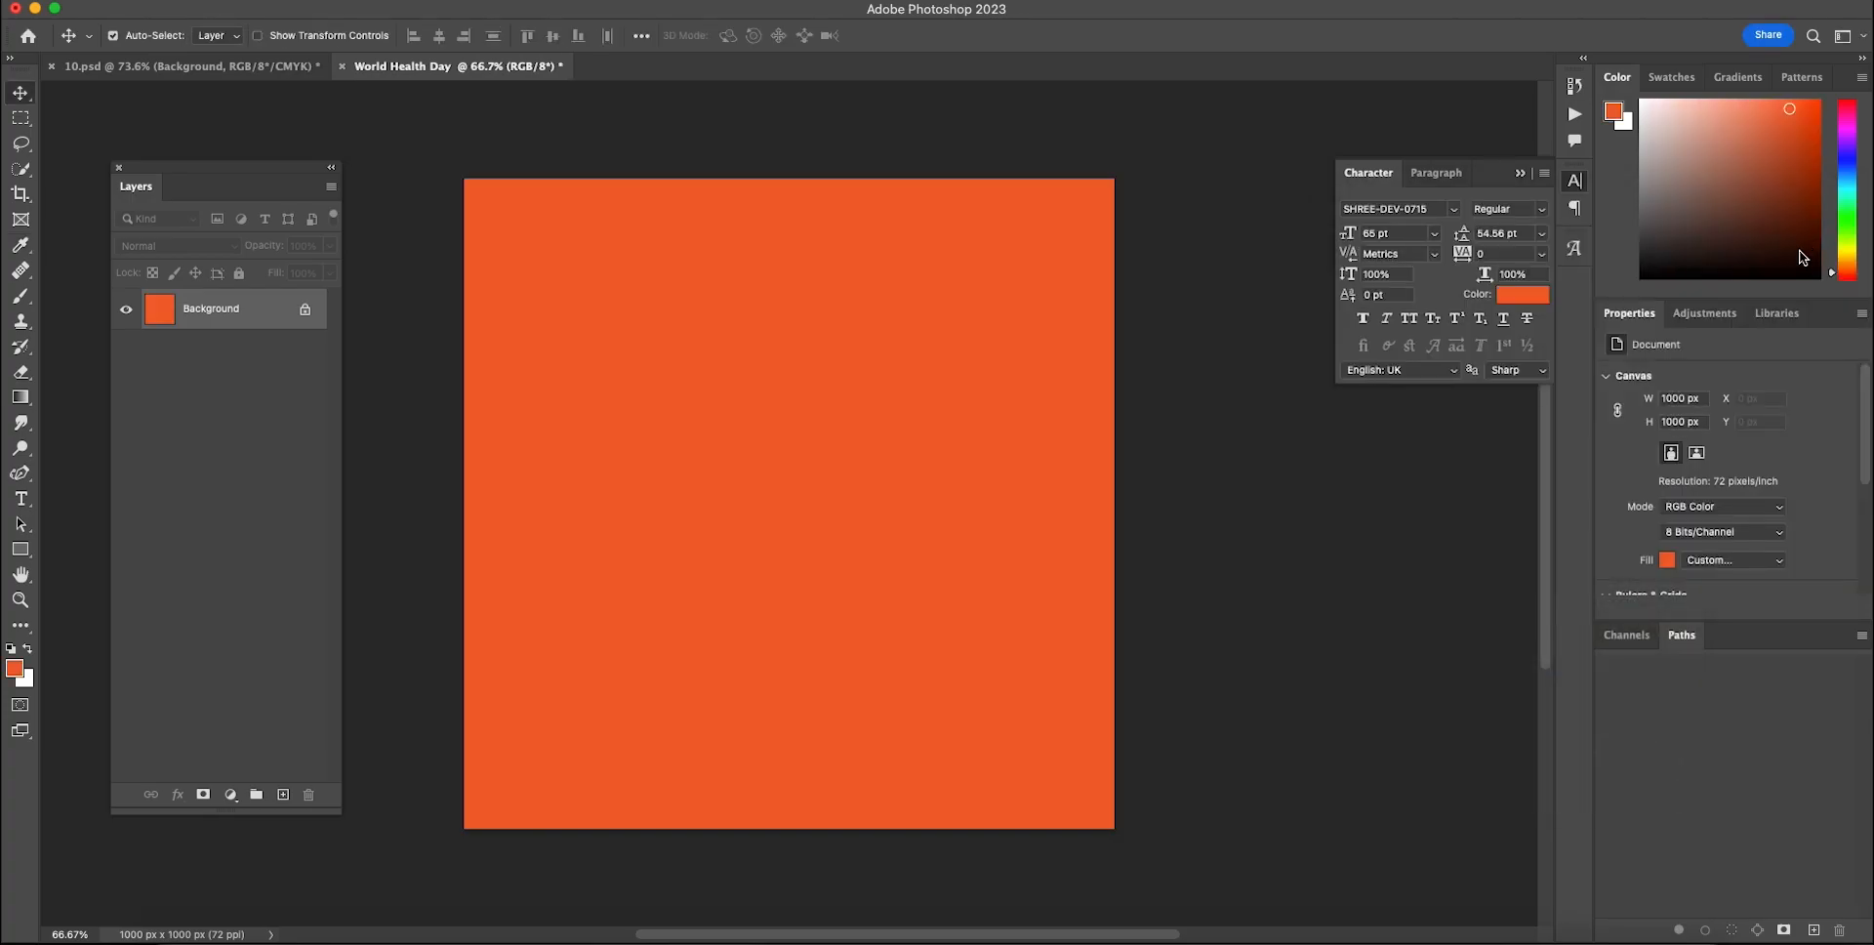
- Show the Rectangle 1 layer in 10.psd and convert it to a smart object
click(186, 66)
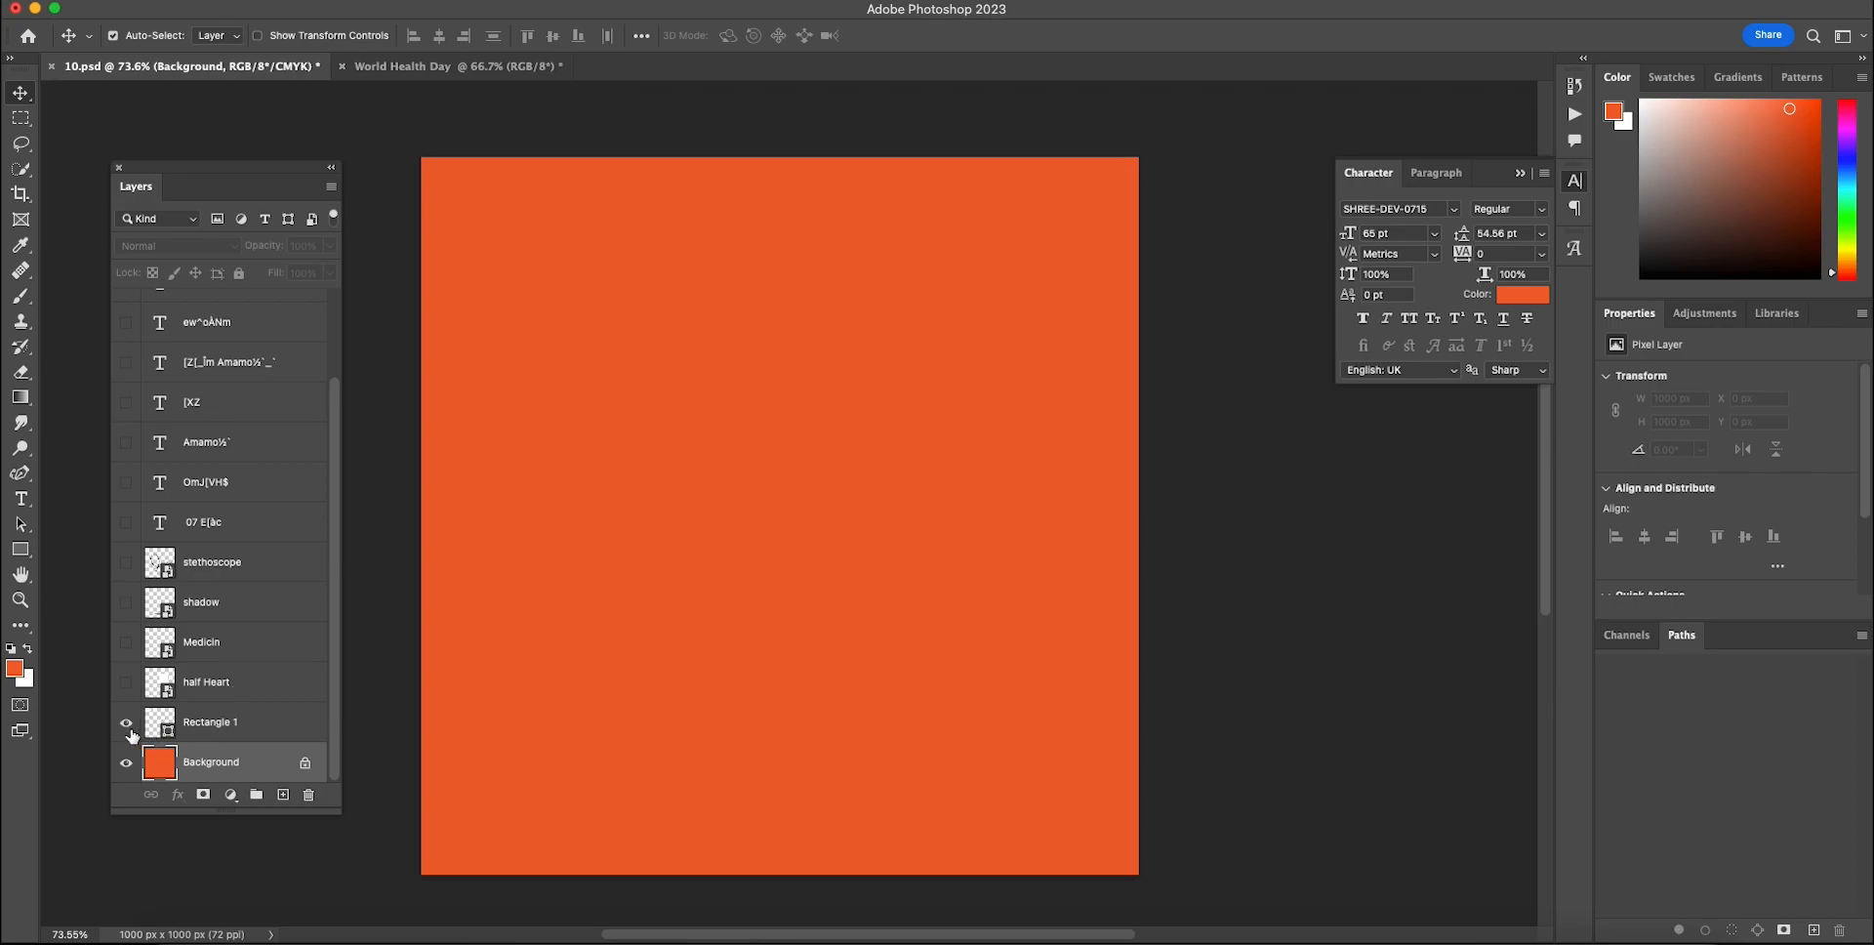
click(127, 723)
click(192, 729)
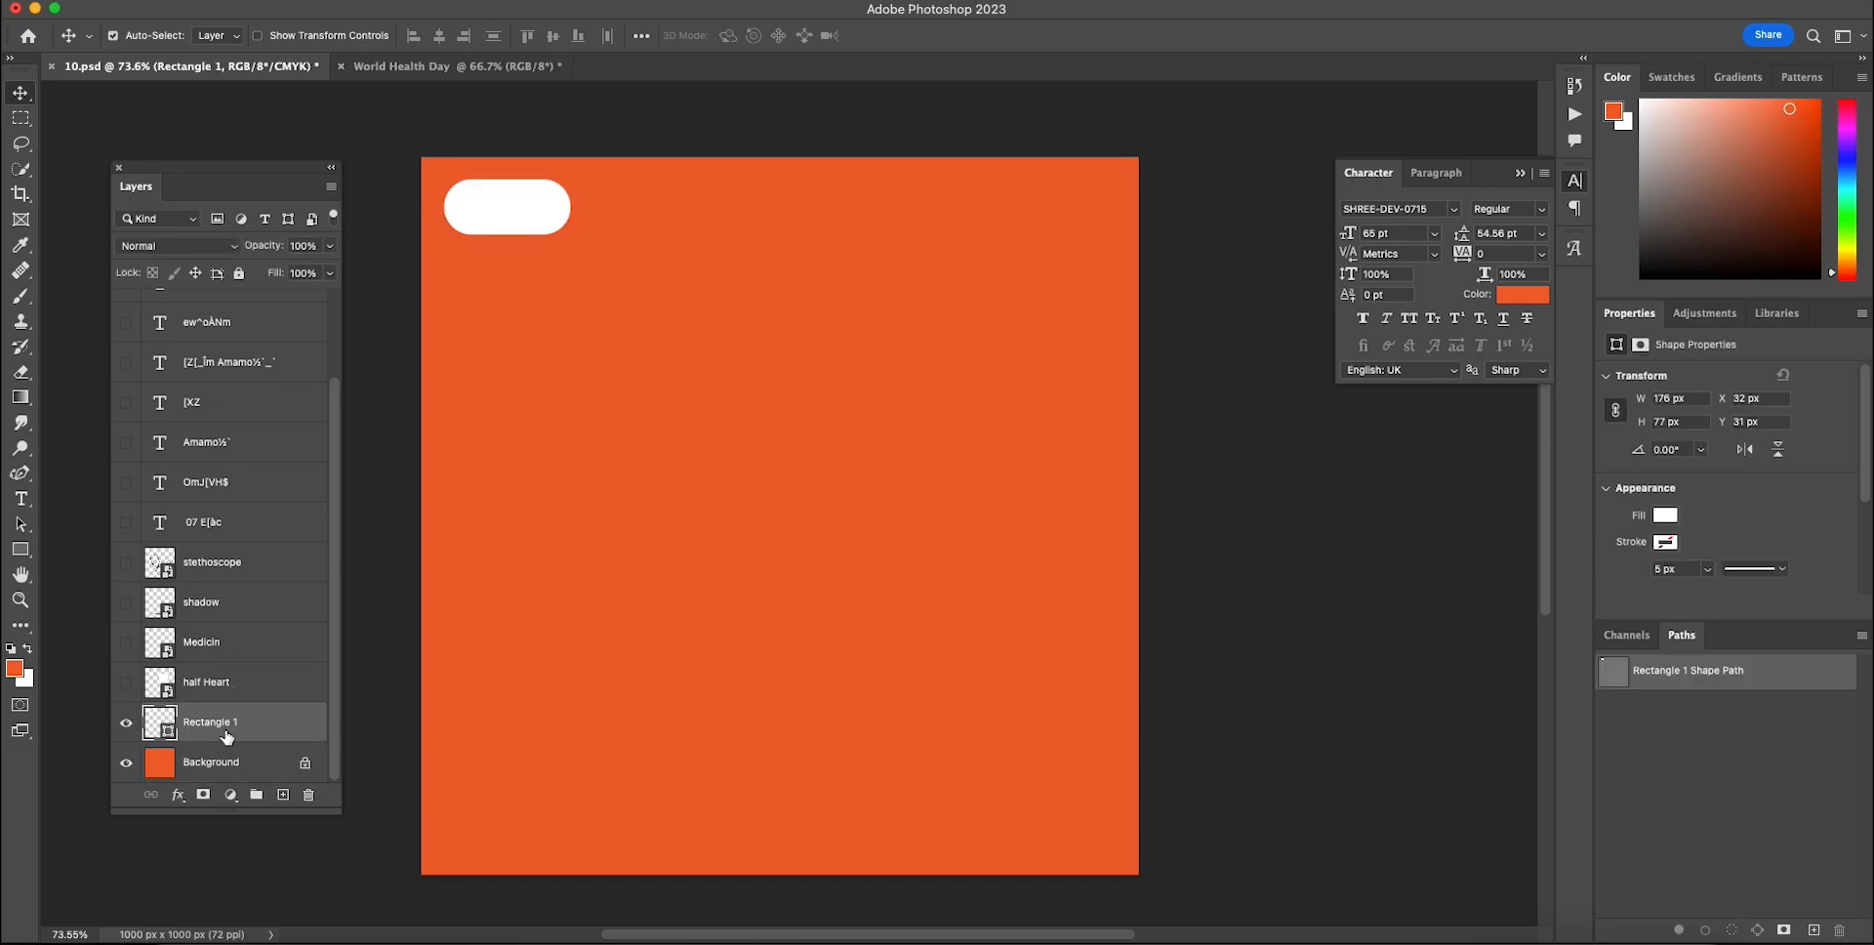
right_click(226, 737)
scroll(363, 913, down, 5)
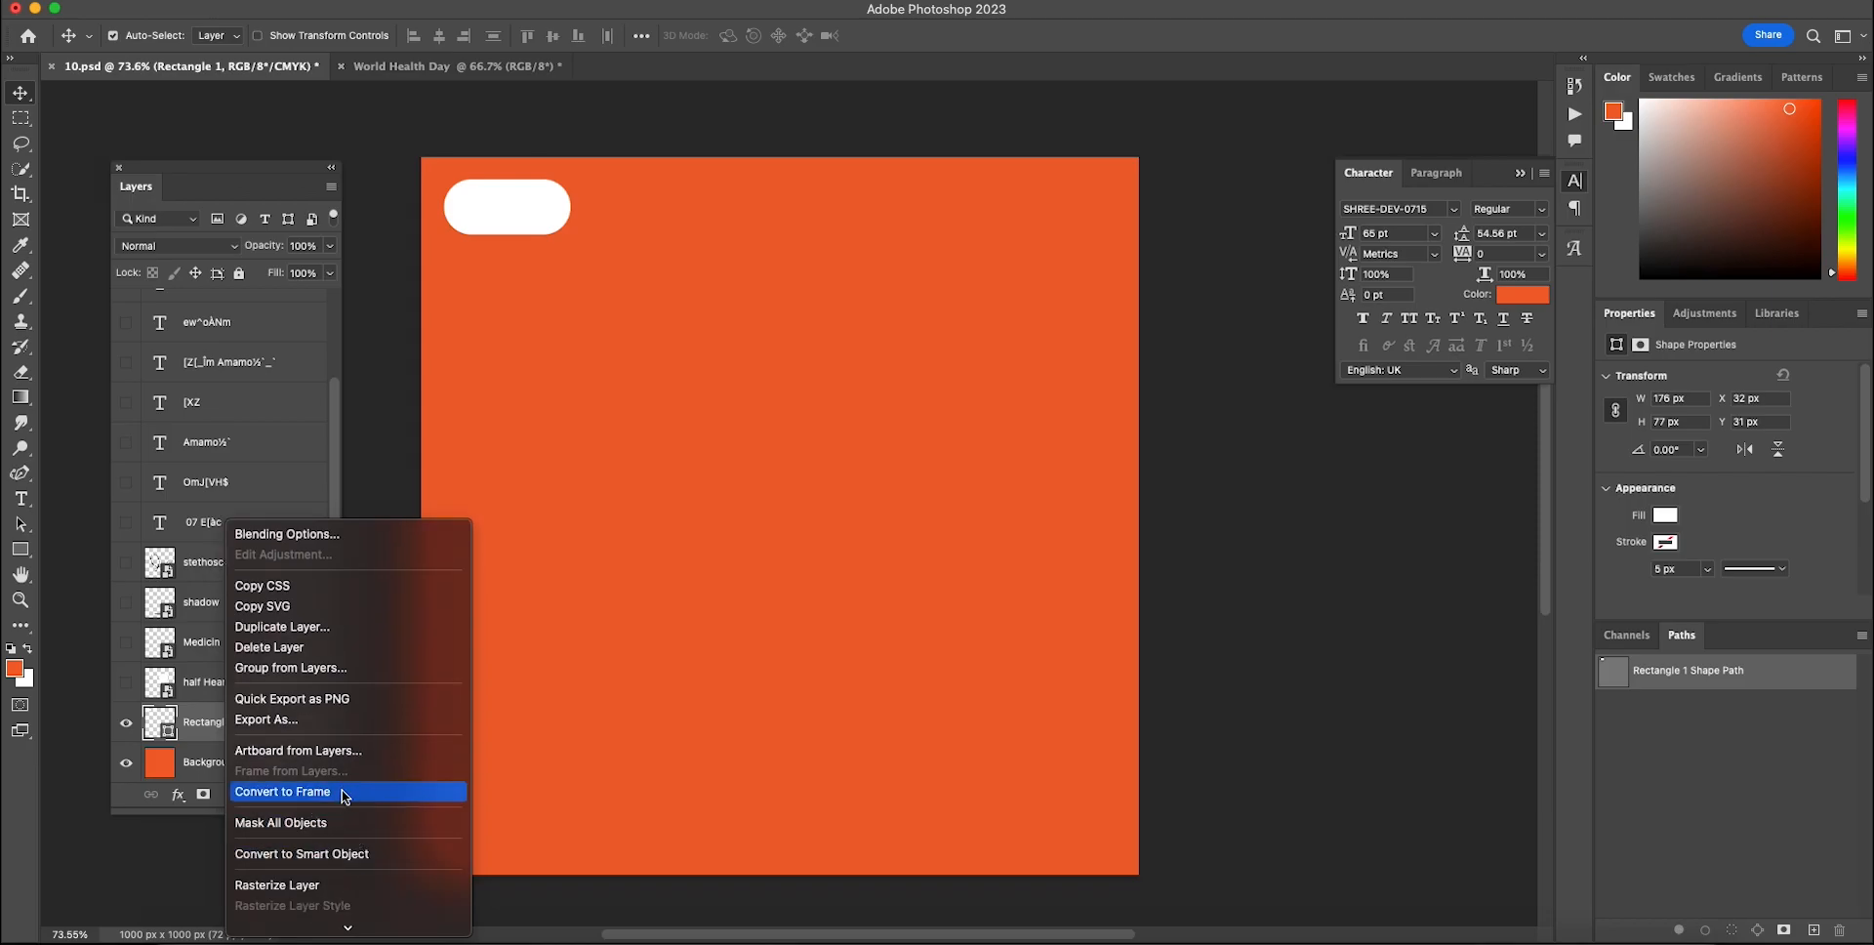
click(344, 855)
click(161, 689)
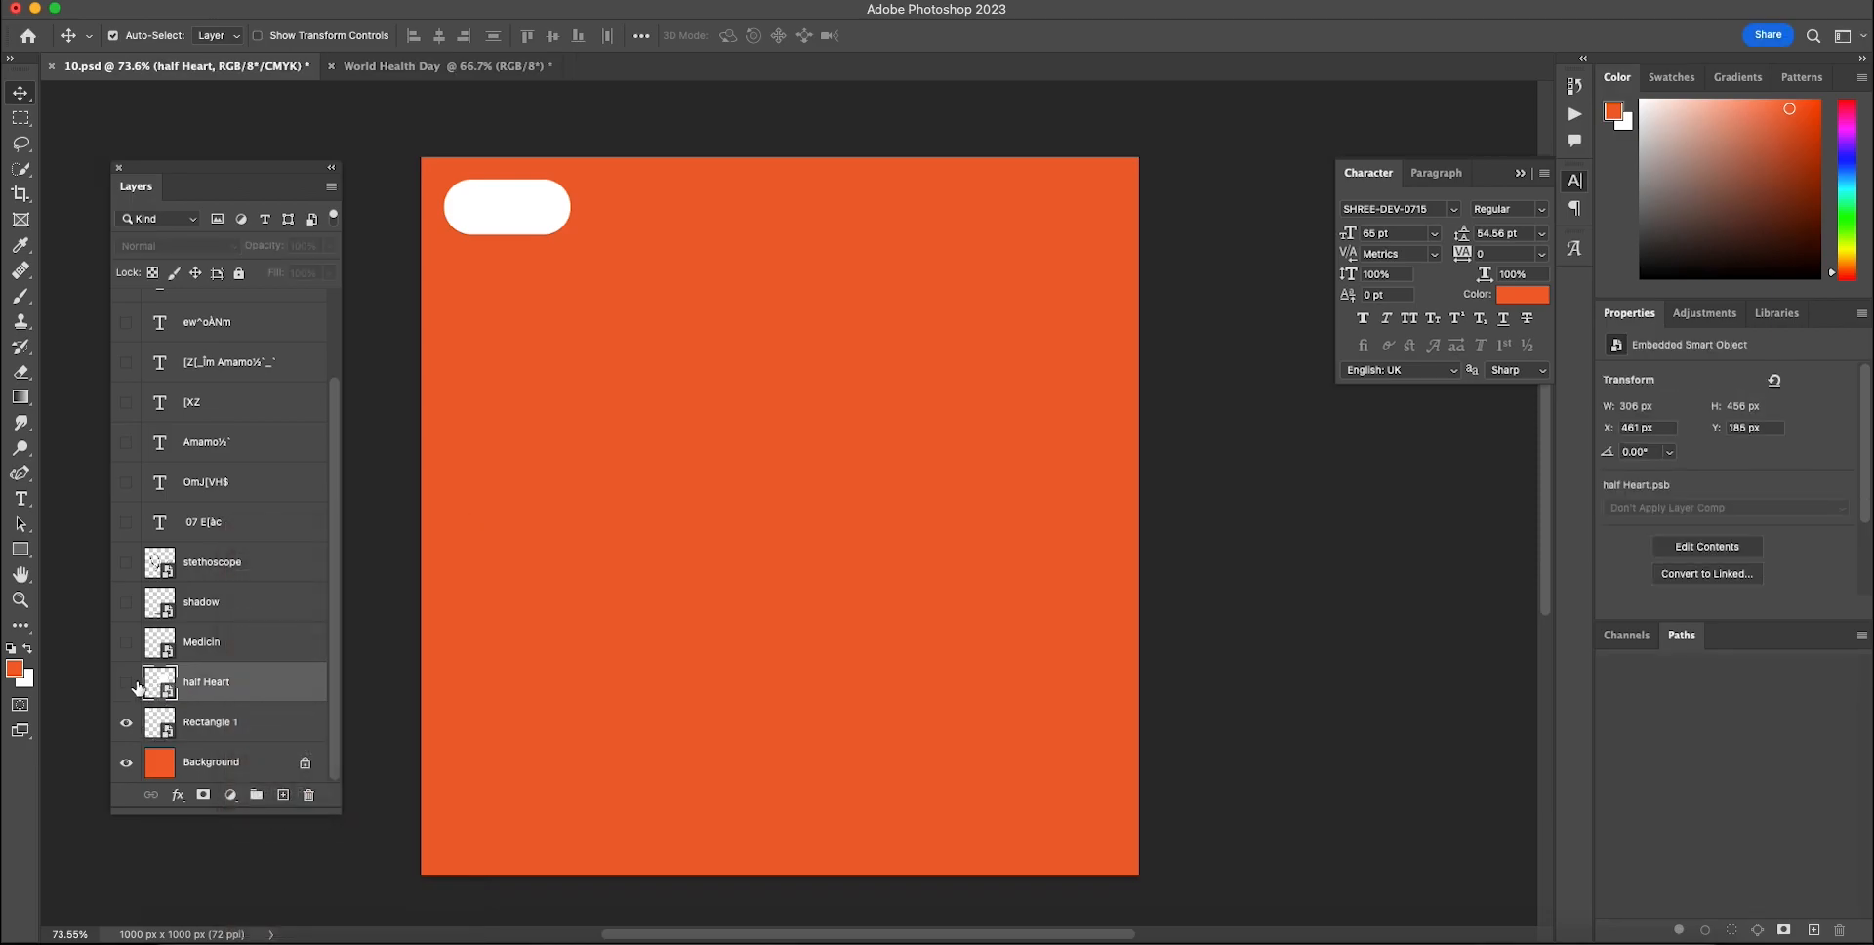
click(125, 562)
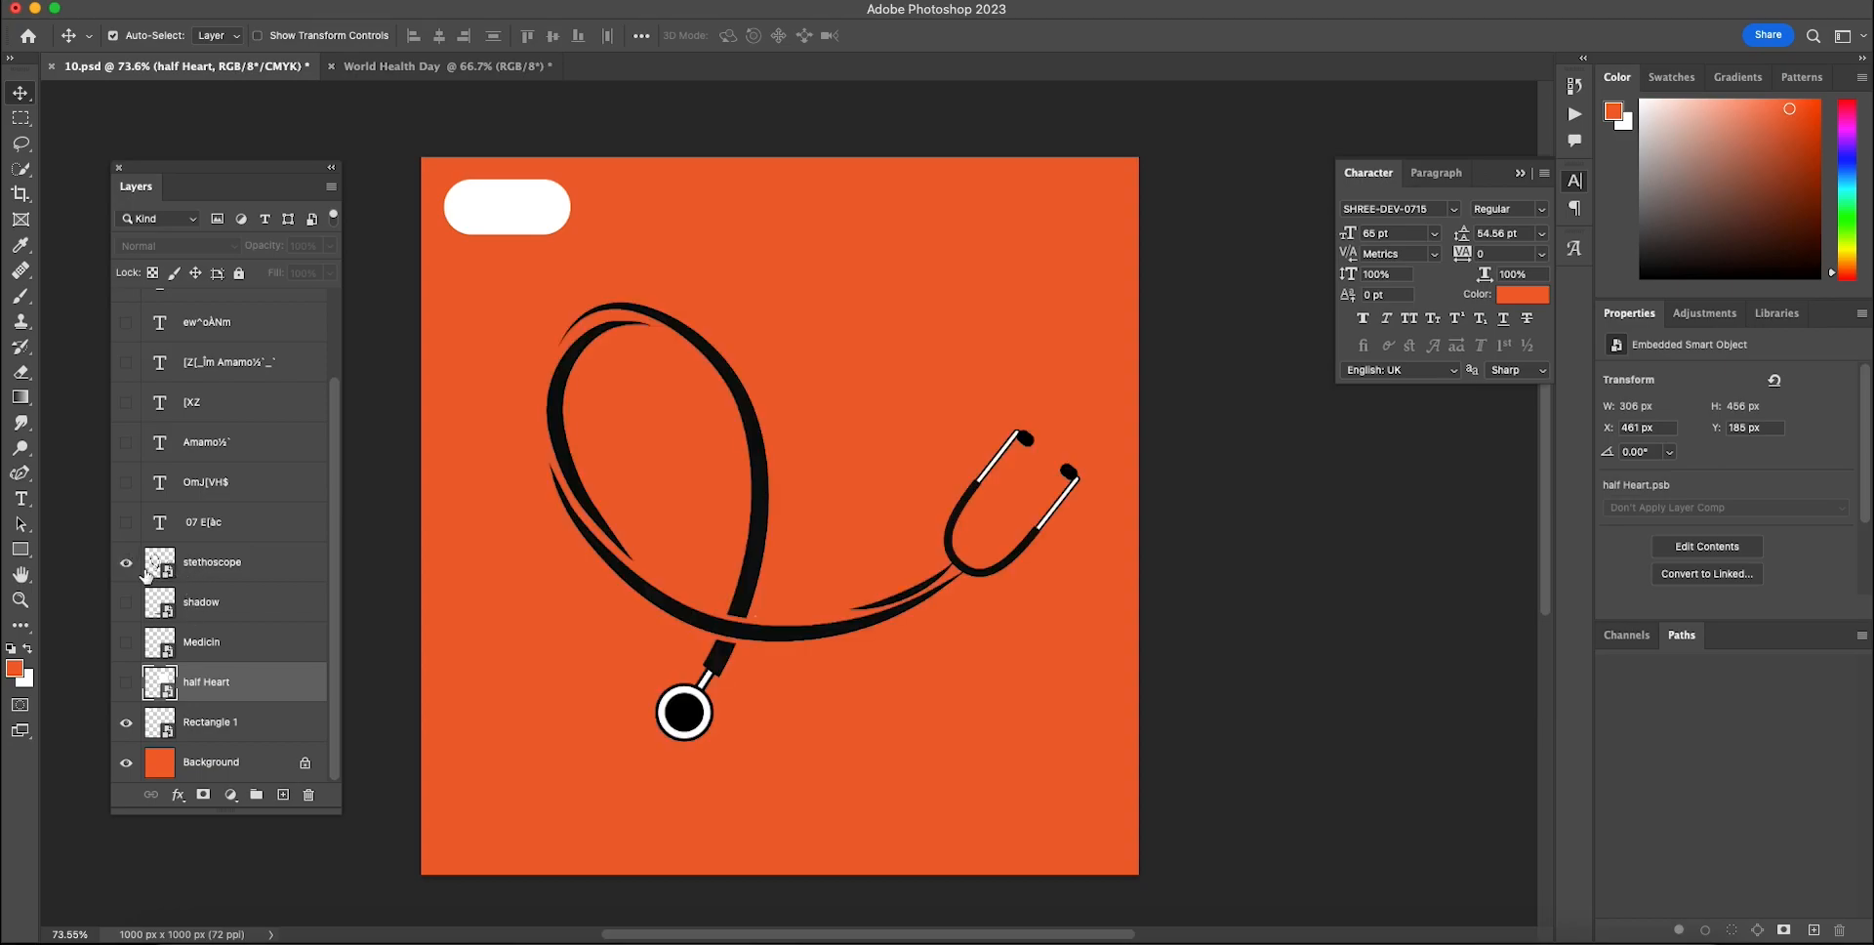
click(126, 562)
- Copy Rectangle 1 into the World Health Day document and place it near the canvas's upper-left corner, about X 50, Y 52 px
click(235, 724)
mouse_move(388, 299)
mouse_down()
mouse_move(445, 66)
mouse_move(452, 293)
mouse_move(539, 339)
mouse_up()
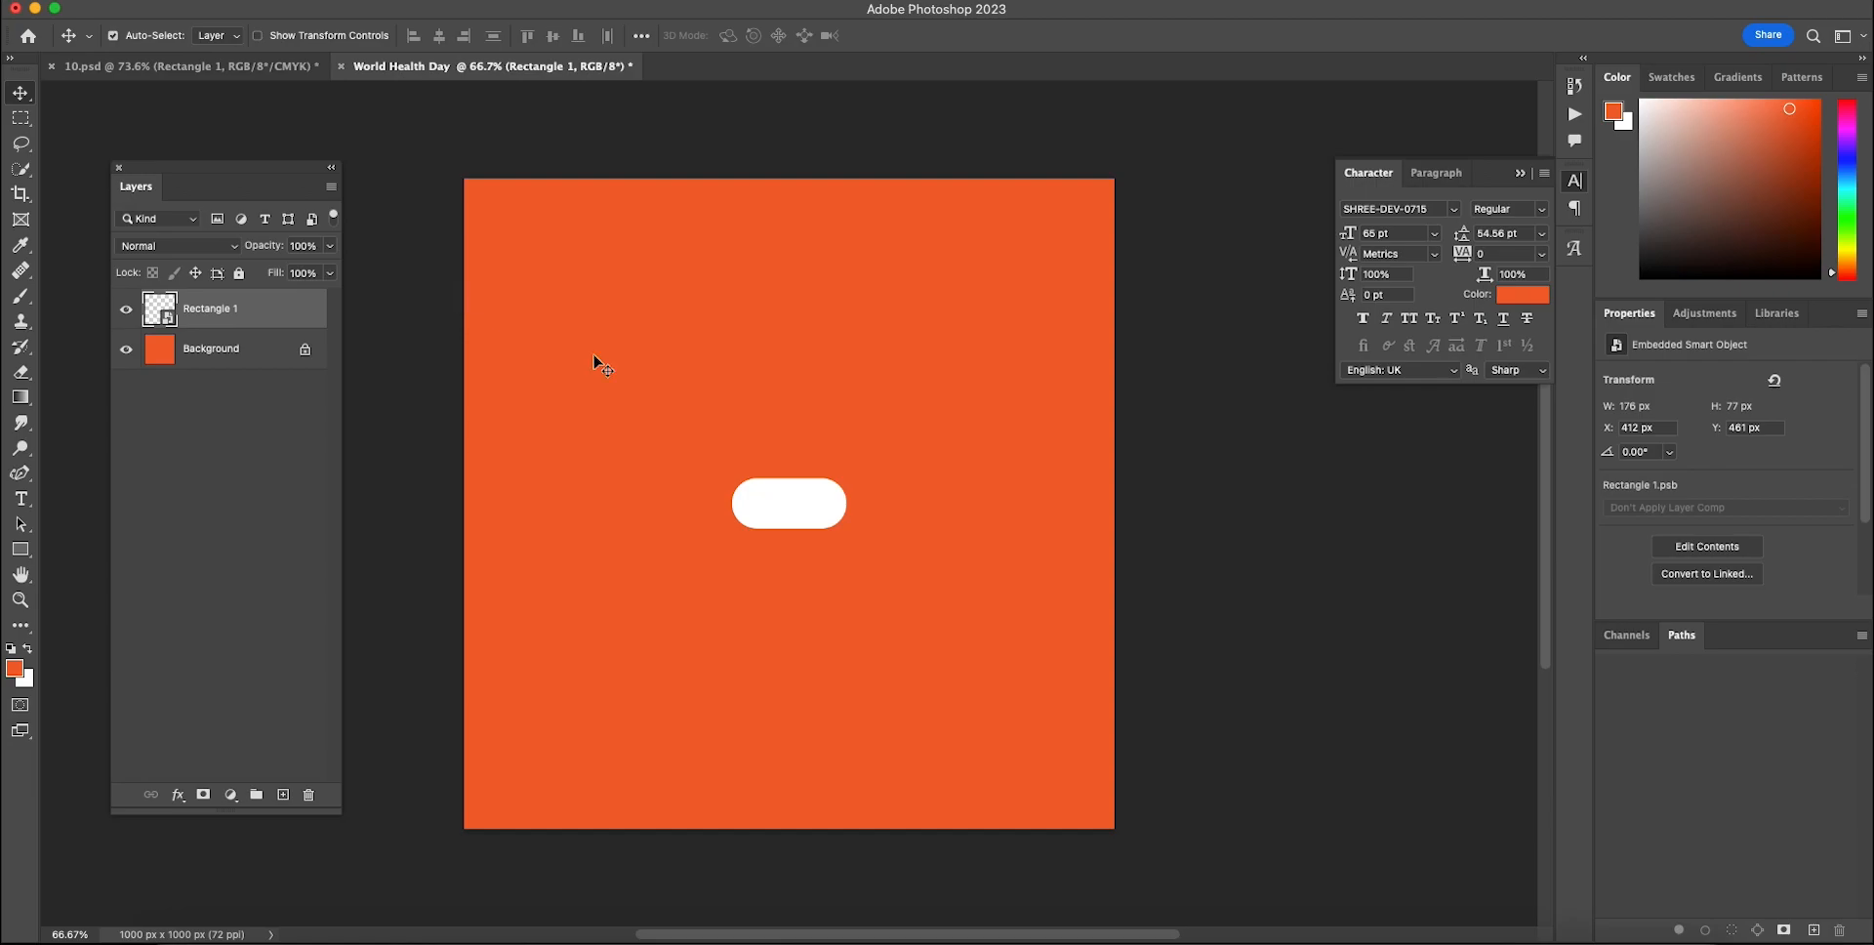
drag(768, 489, 532, 224)
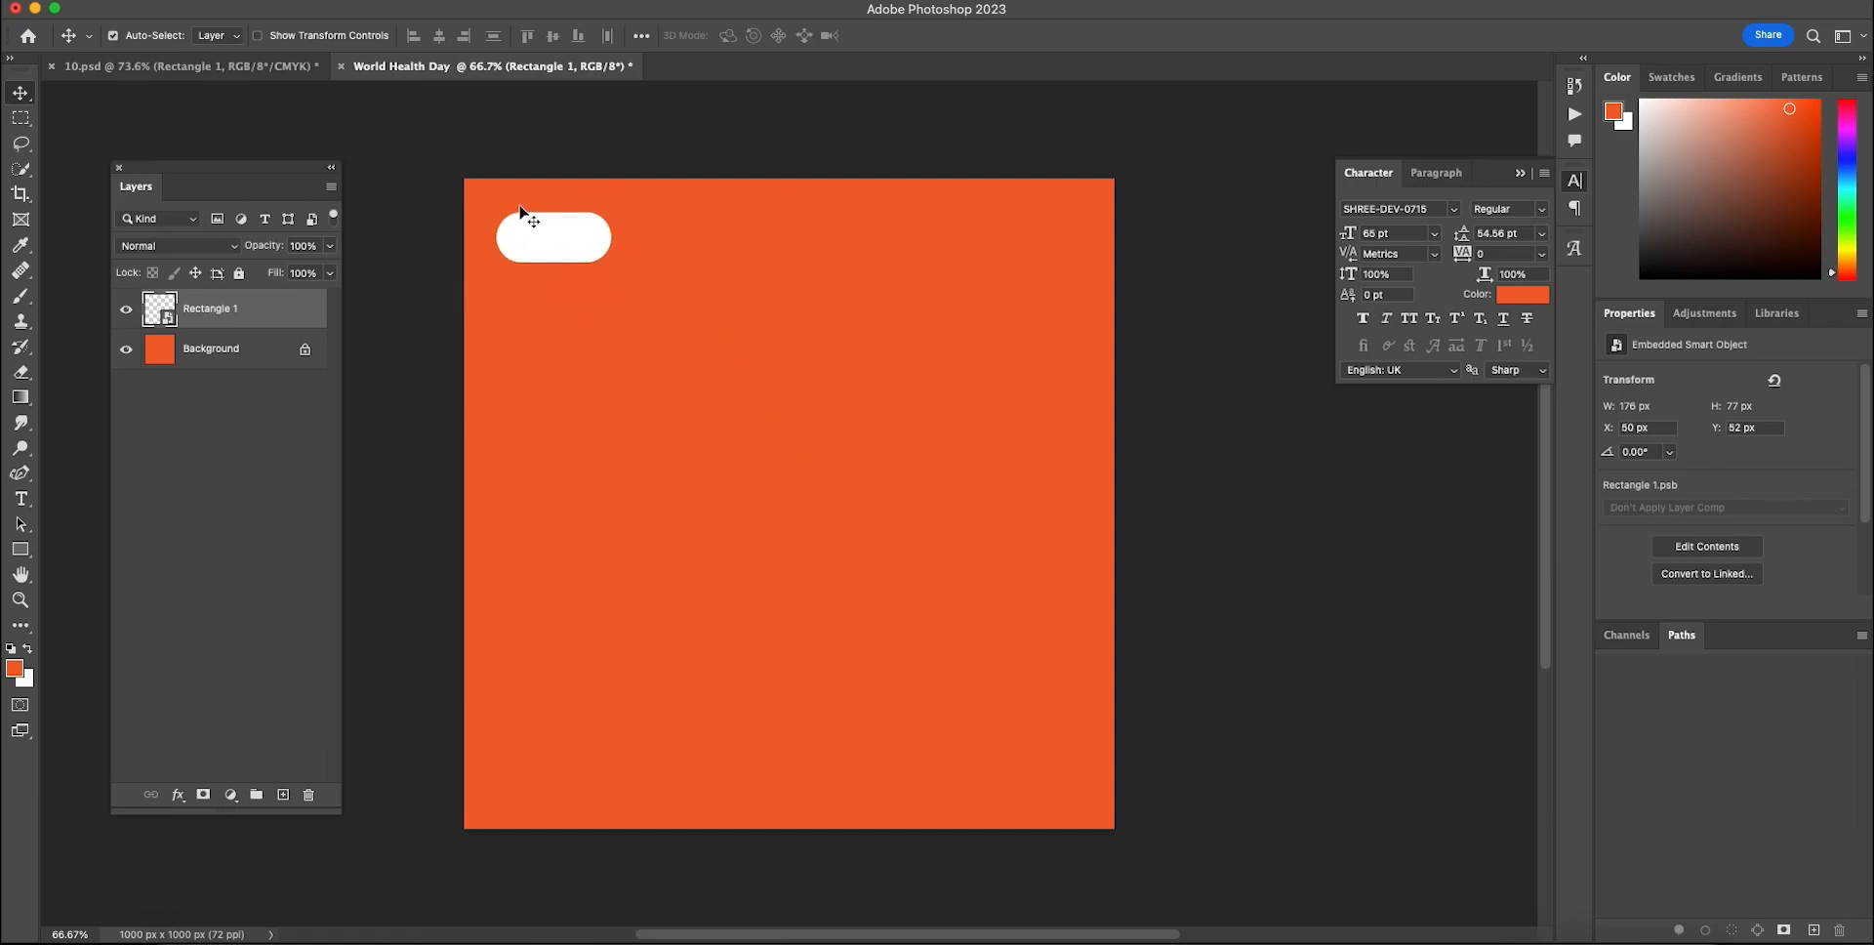
- Show the half Heart layer in 10.psd and copy it into World Health Day, placing it right of the canvas center
click(271, 66)
click(214, 722)
click(126, 723)
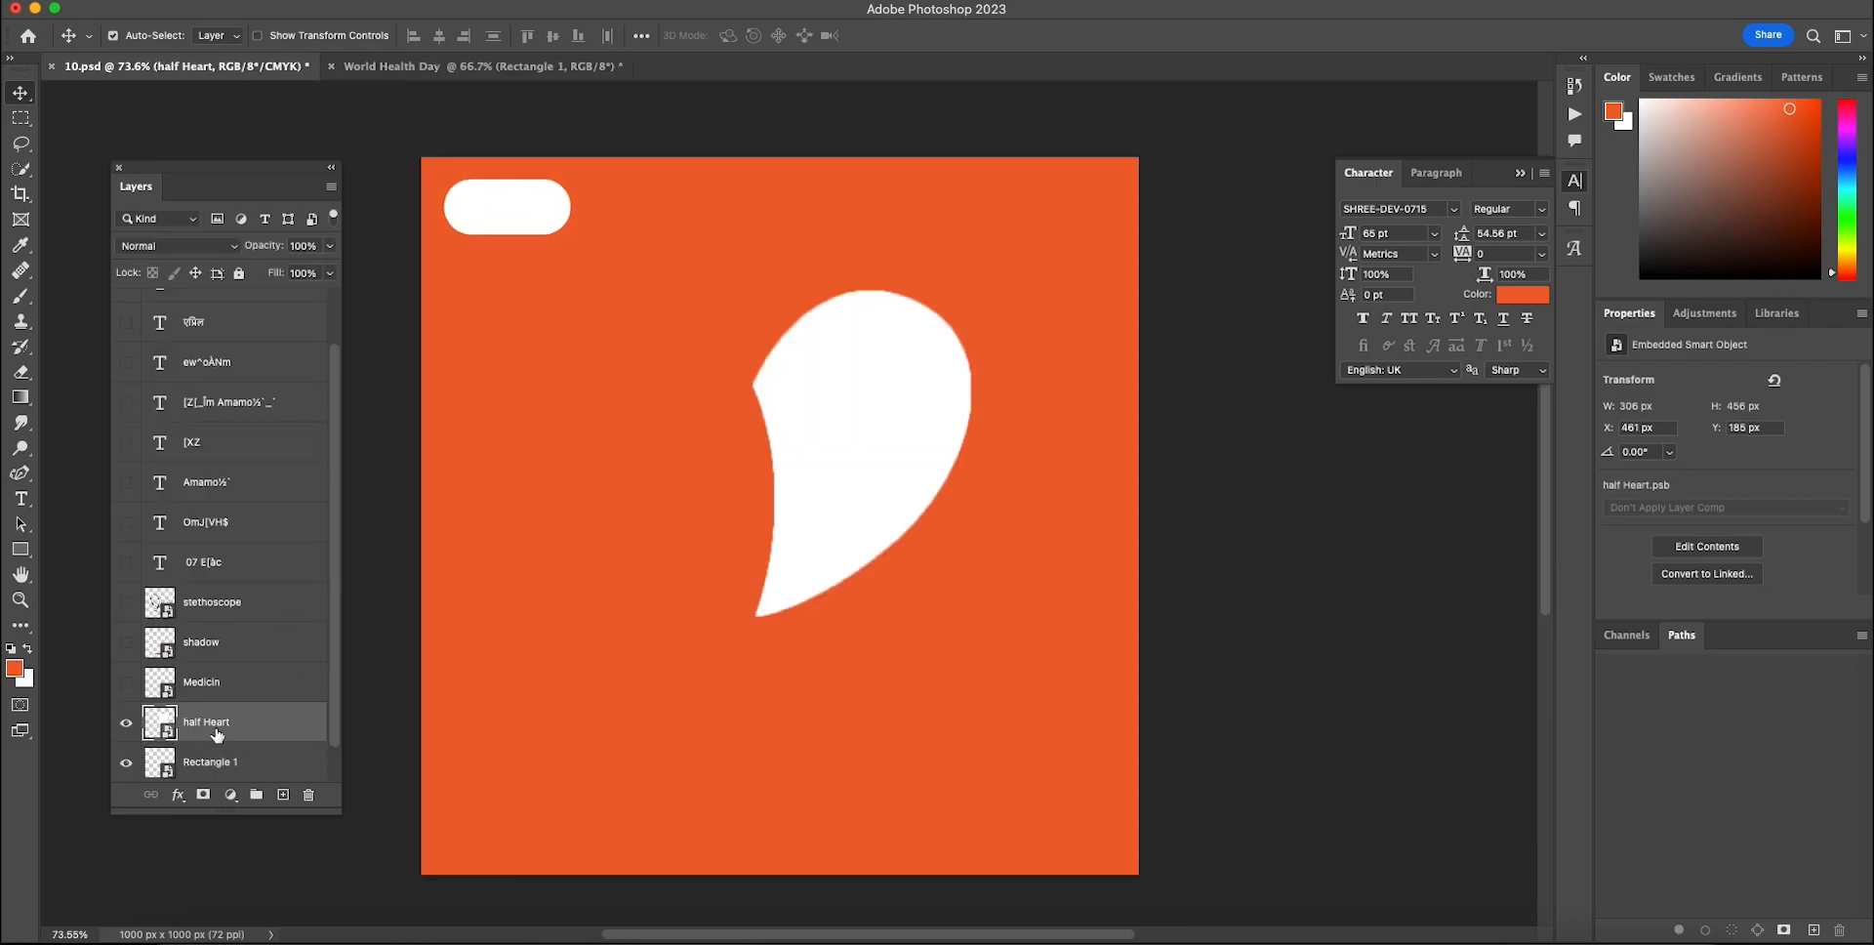
mouse_move(690, 191)
mouse_down()
mouse_move(468, 67)
mouse_move(777, 606)
mouse_up()
drag(800, 488, 885, 436)
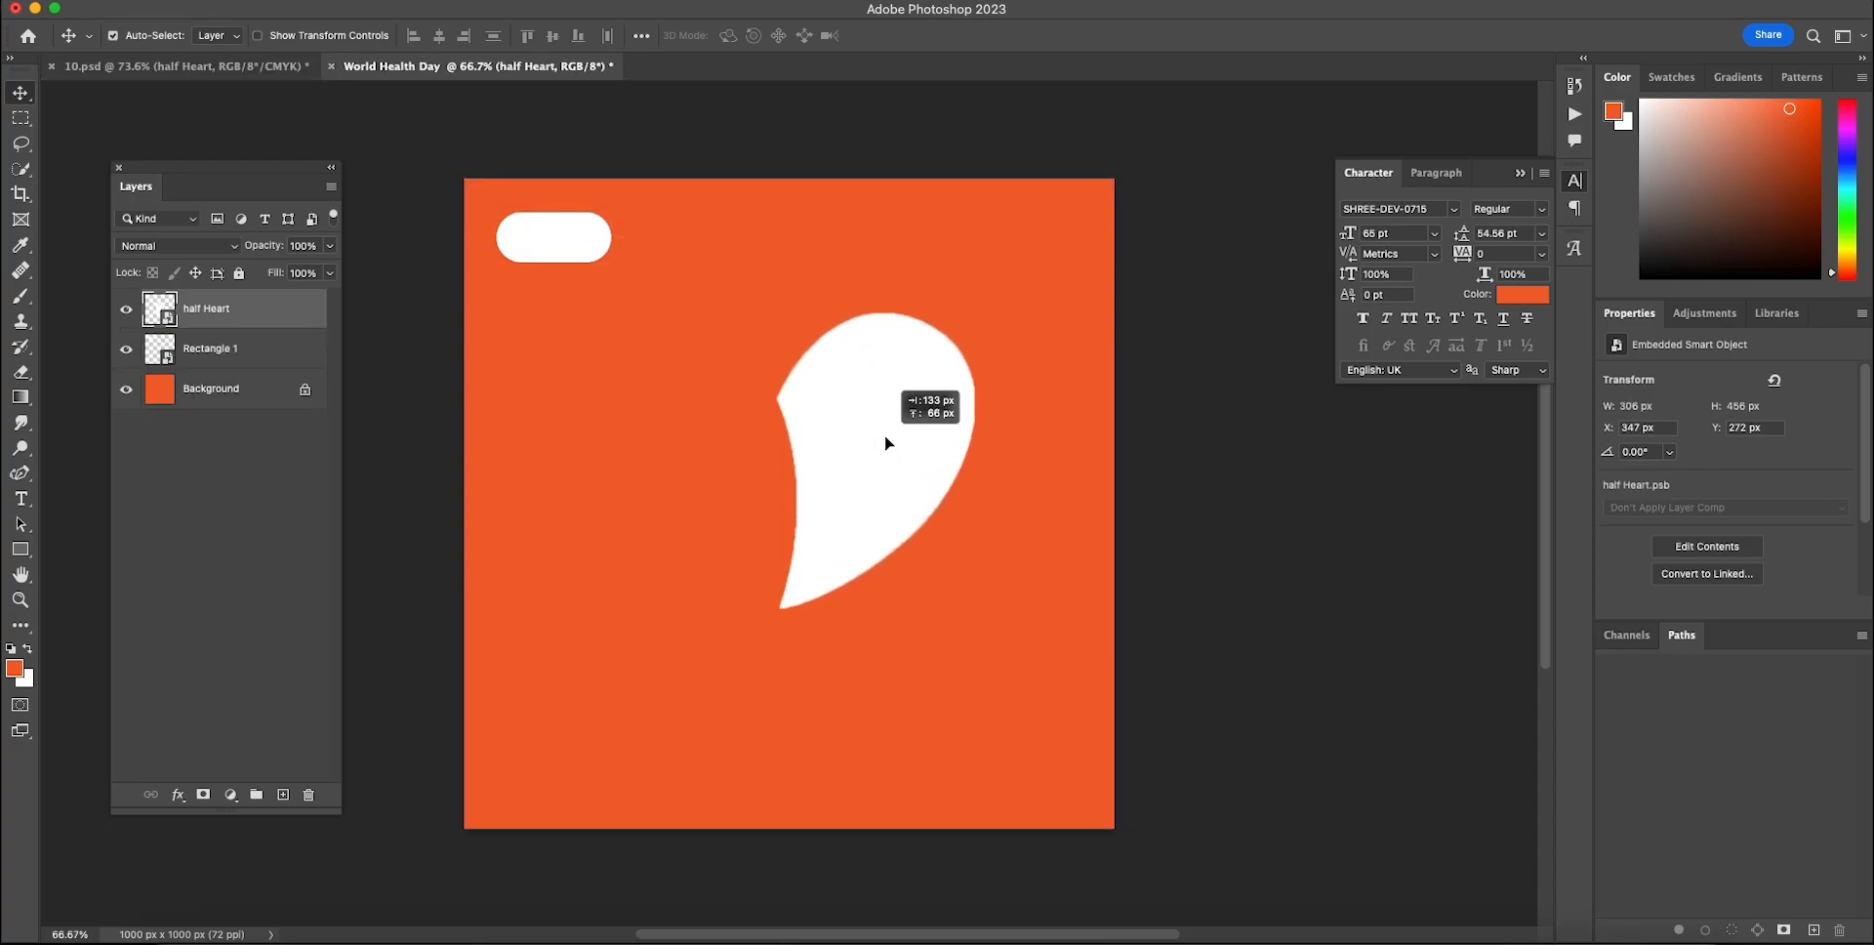
- Show the Medicin layer in 10.psd and copy it into World Health Day, placing the bottle in the half heart's upper part
click(195, 66)
click(195, 728)
click(126, 722)
mouse_move(472, 194)
mouse_down()
mouse_move(473, 74)
mouse_move(862, 720)
mouse_up()
drag(862, 384, 935, 367)
- Copy the shadow layer from 10.psd into World Health Day below the half heart and center it horizontally on the canvas
click(194, 68)
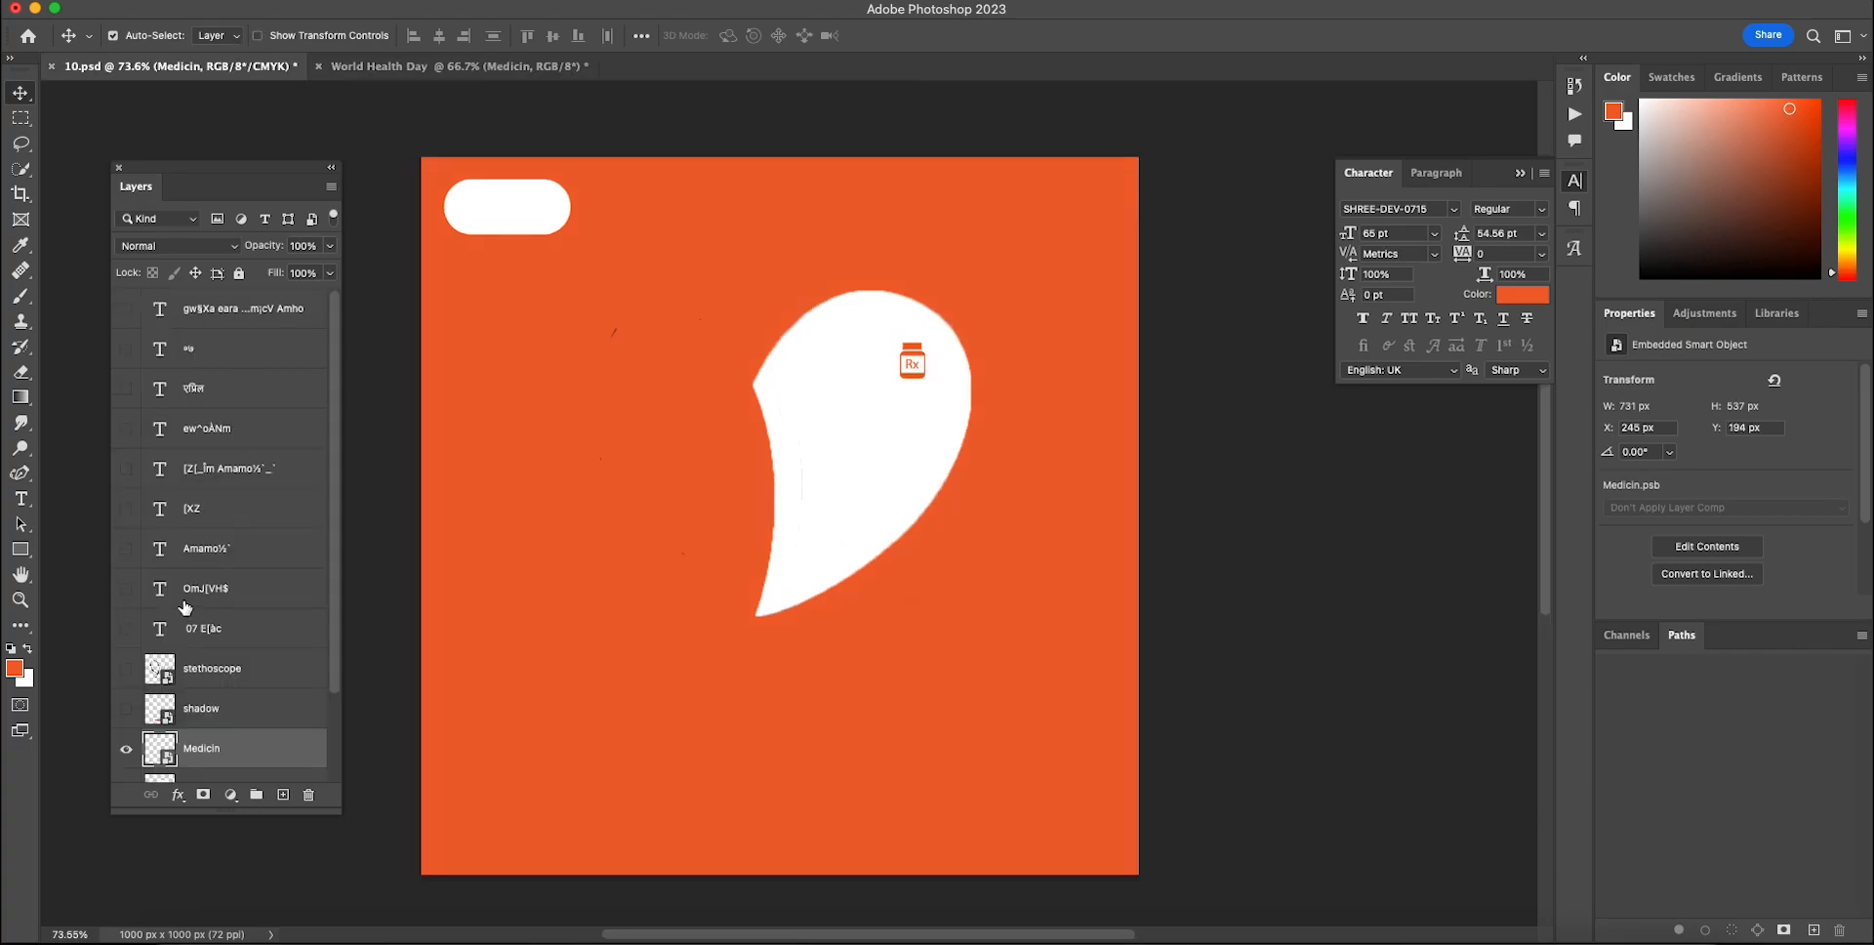
click(194, 705)
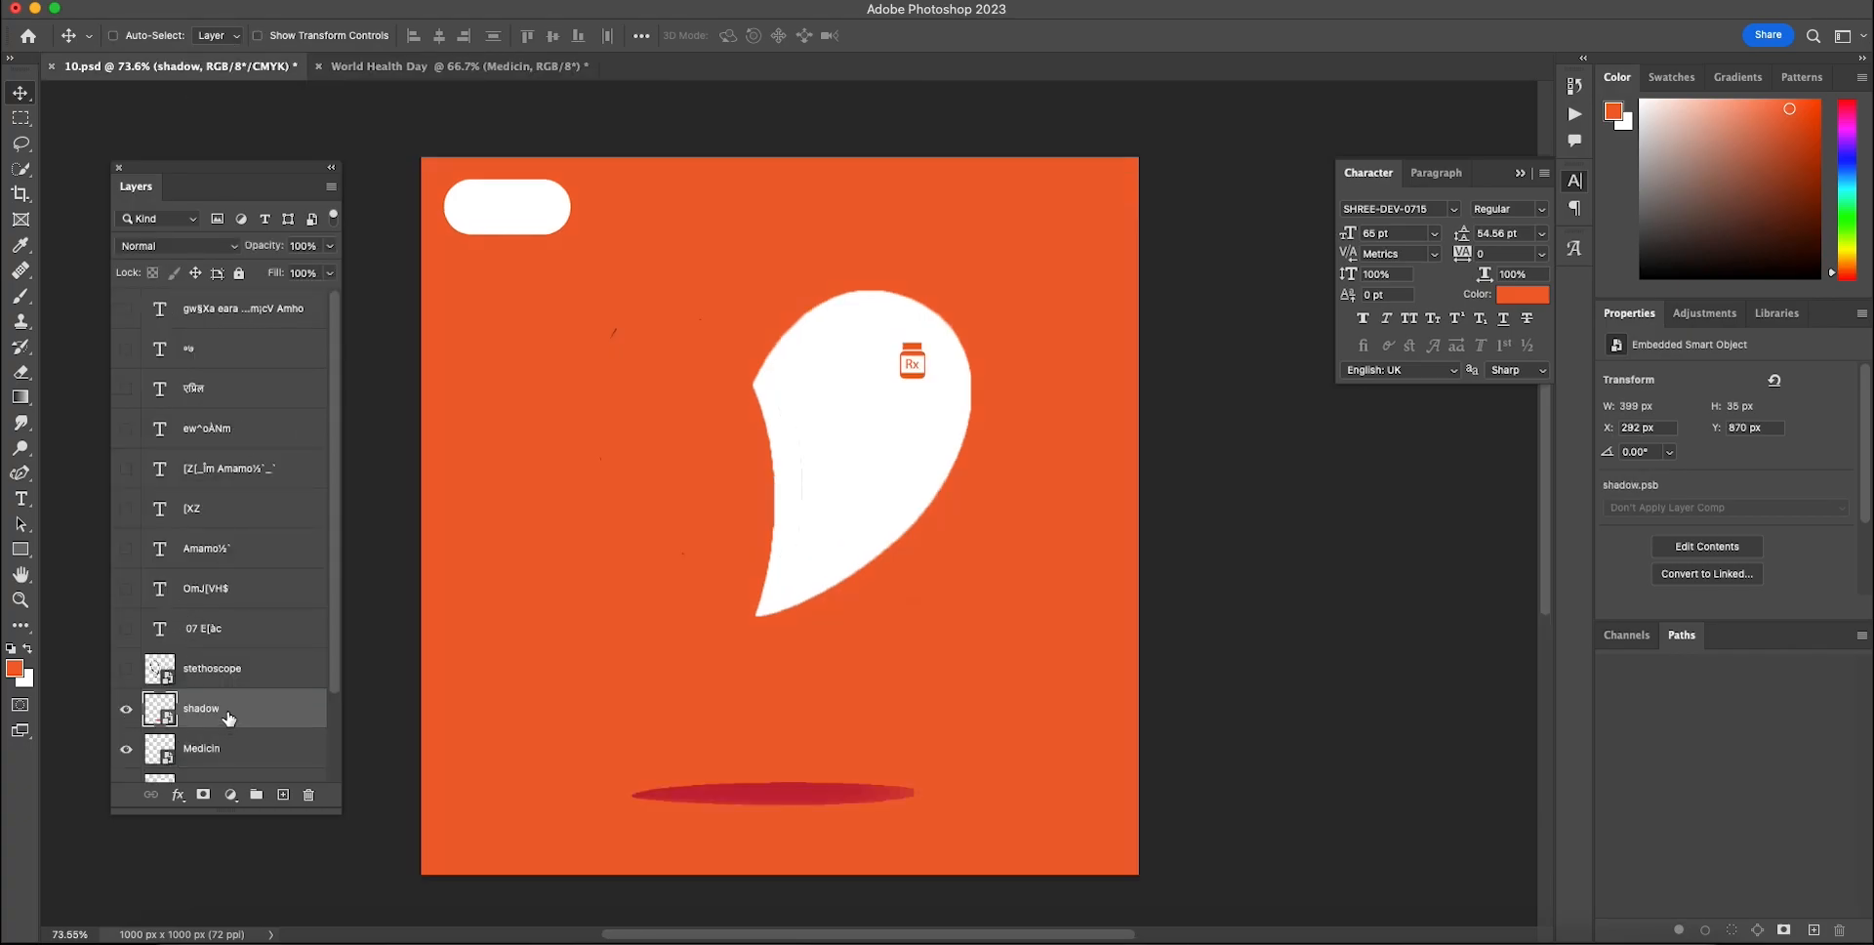
mouse_move(524, 65)
mouse_down()
mouse_move(627, 849)
mouse_move(803, 569)
mouse_move(772, 740)
mouse_up()
key(super+a)
click(439, 35)
key(super+d)
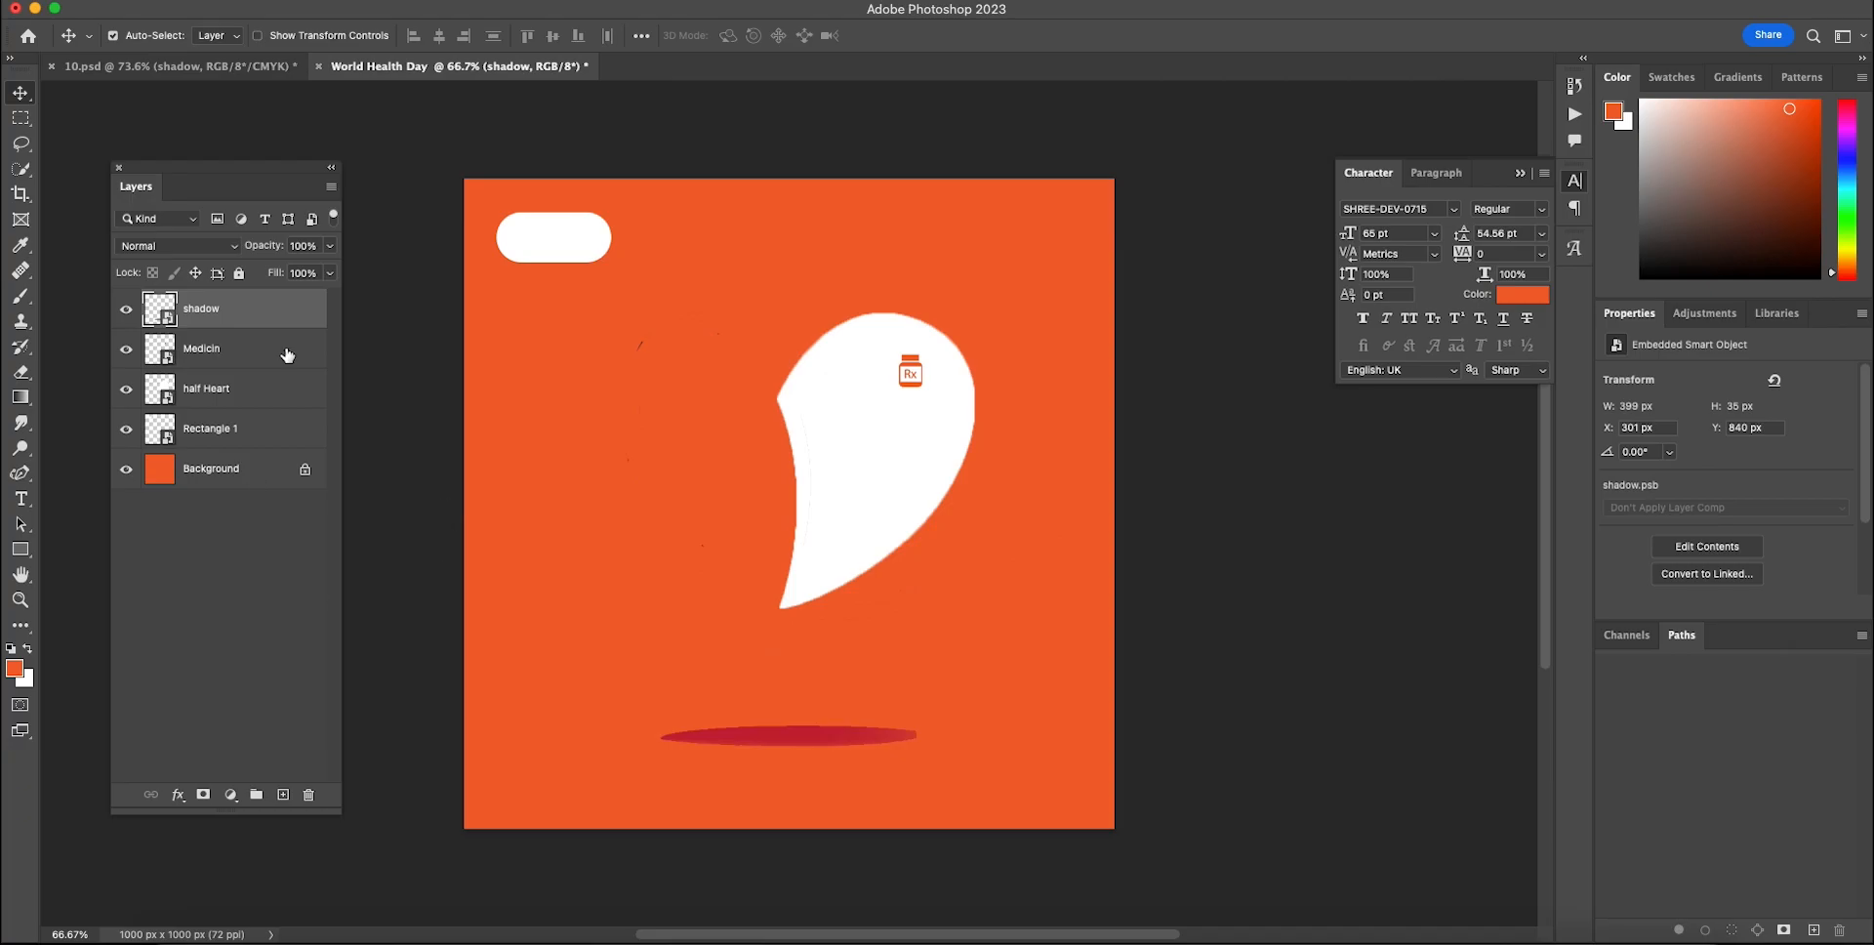
- Show the stethoscope layer in 10.psd, copy it into World Health Day and center it horizontally on the canvas
click(237, 66)
click(126, 665)
click(244, 672)
mouse_move(244, 668)
mouse_down()
mouse_move(469, 195)
mouse_move(502, 75)
mouse_move(573, 522)
mouse_move(644, 586)
mouse_up()
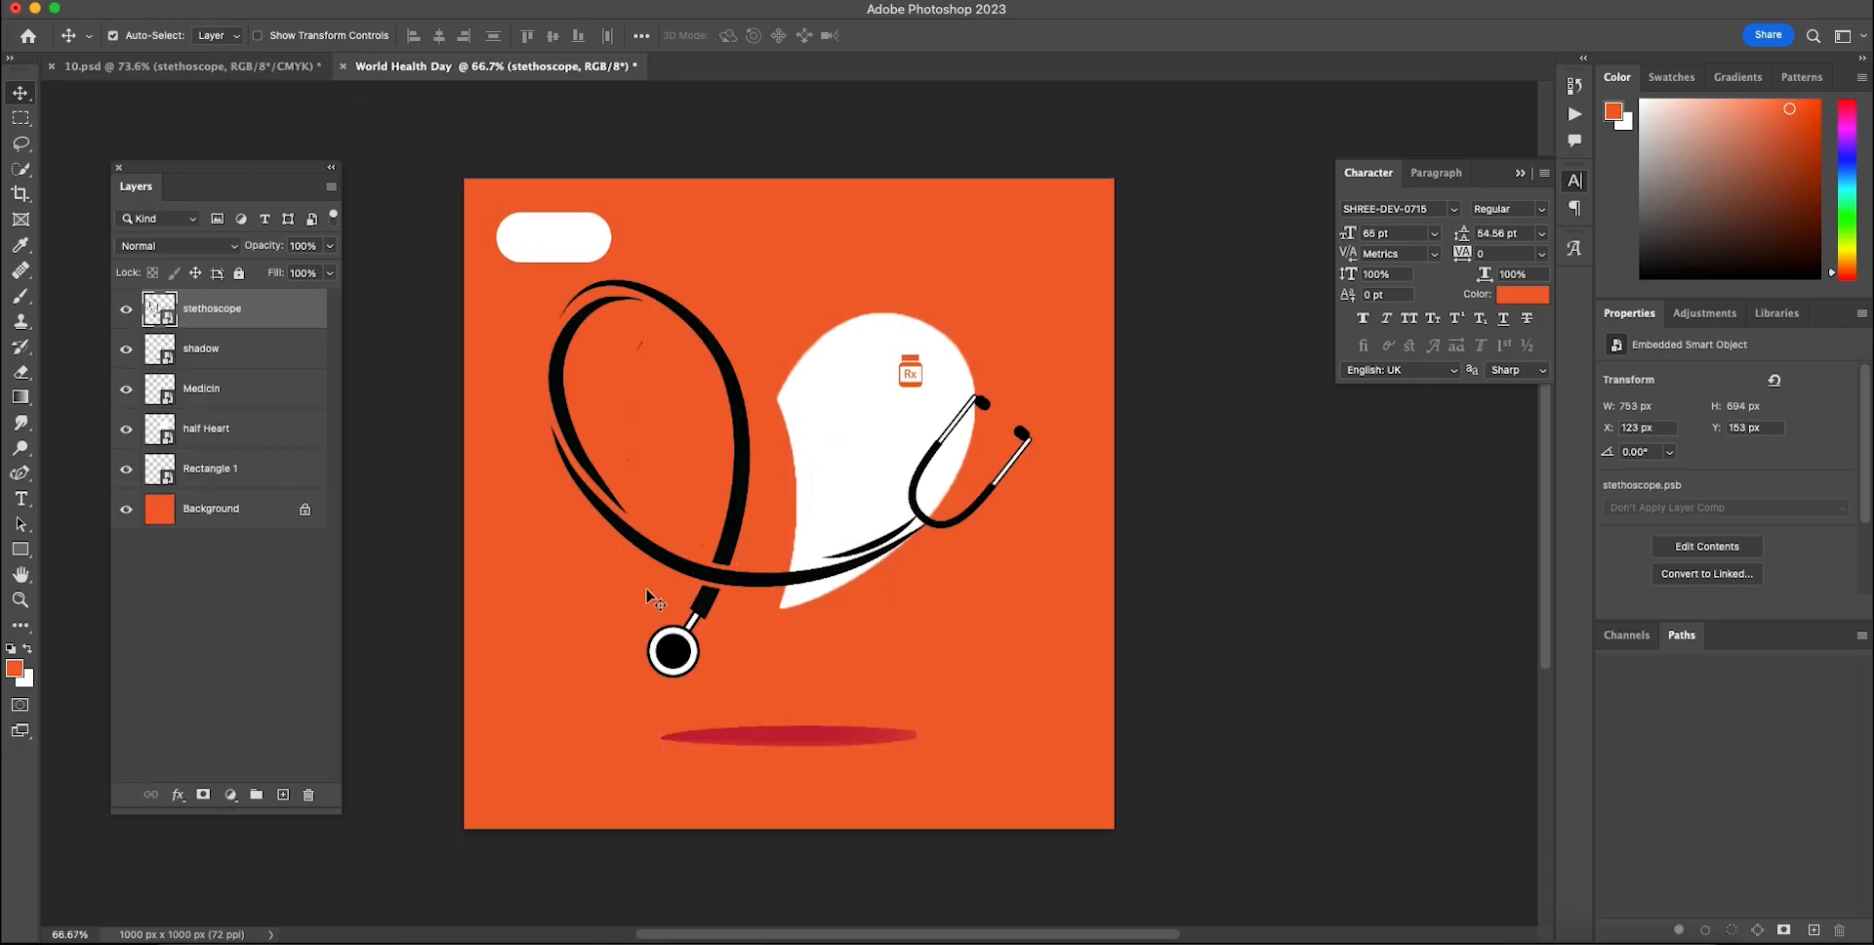
key(super+a)
click(440, 37)
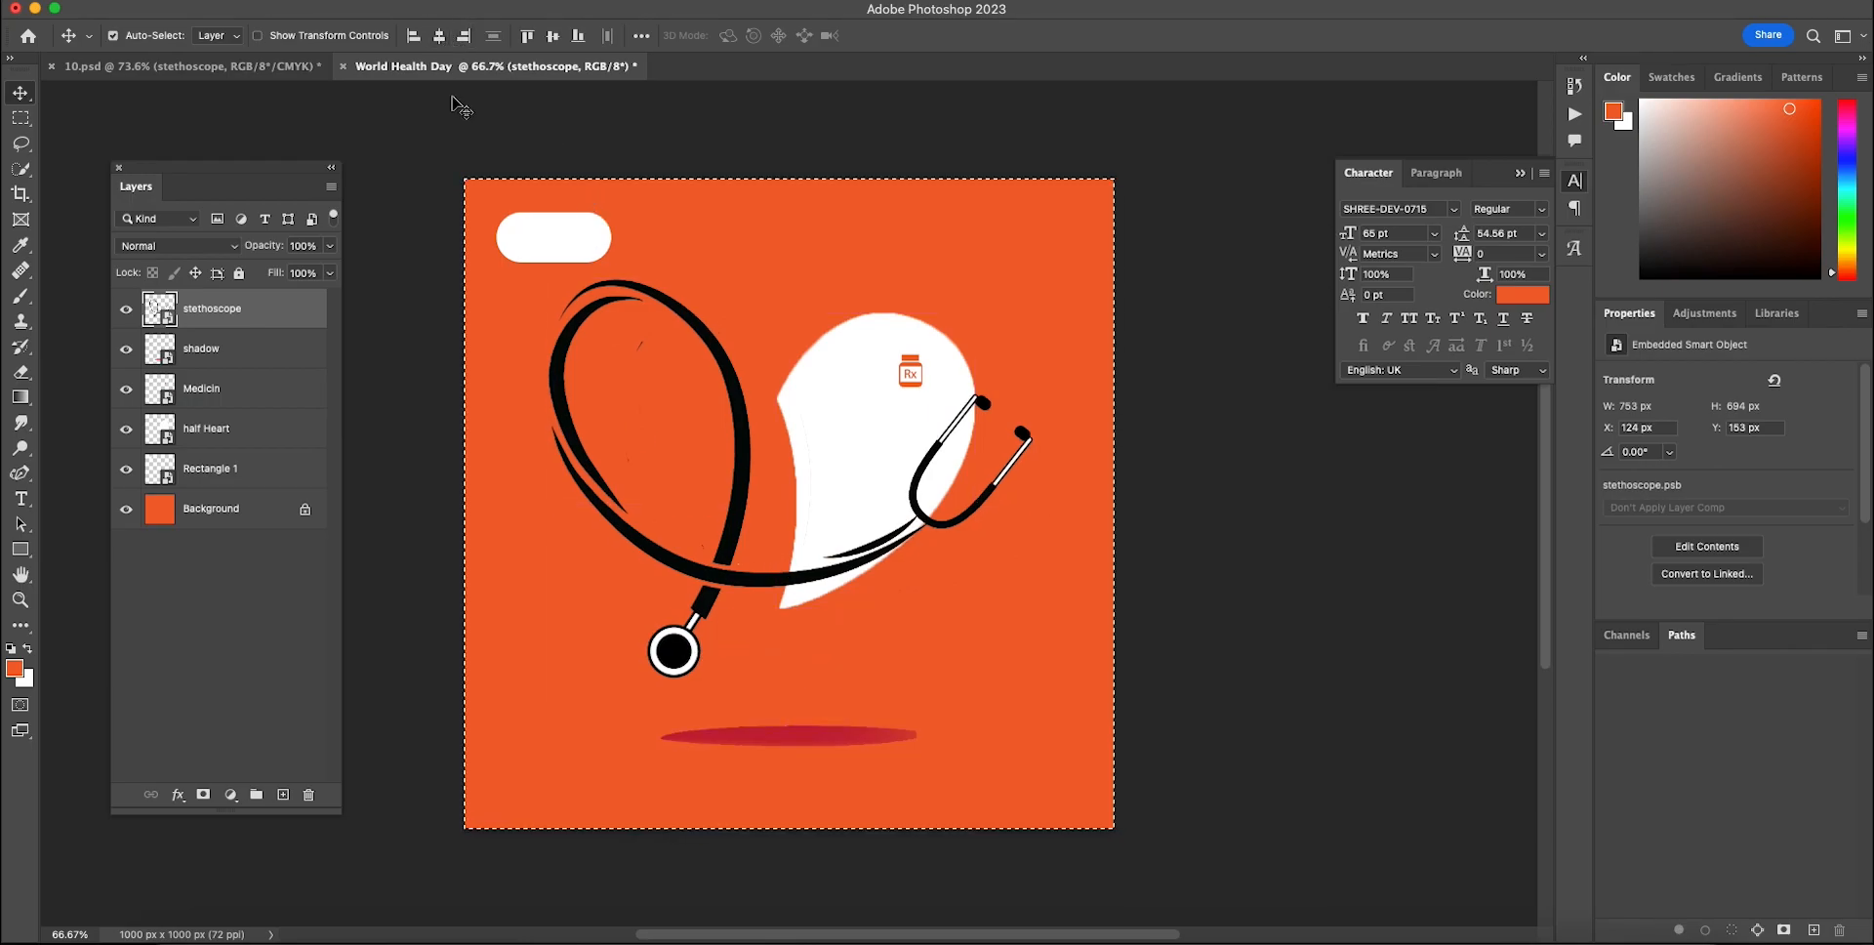
key(super+d)
- Move the stethoscope to about X 161, Y 181 px and shift the half heart and medicine bottle slightly upward beside its loop
mouse_move(744, 443)
mouse_down()
mouse_move(768, 486)
mouse_move(768, 455)
mouse_up()
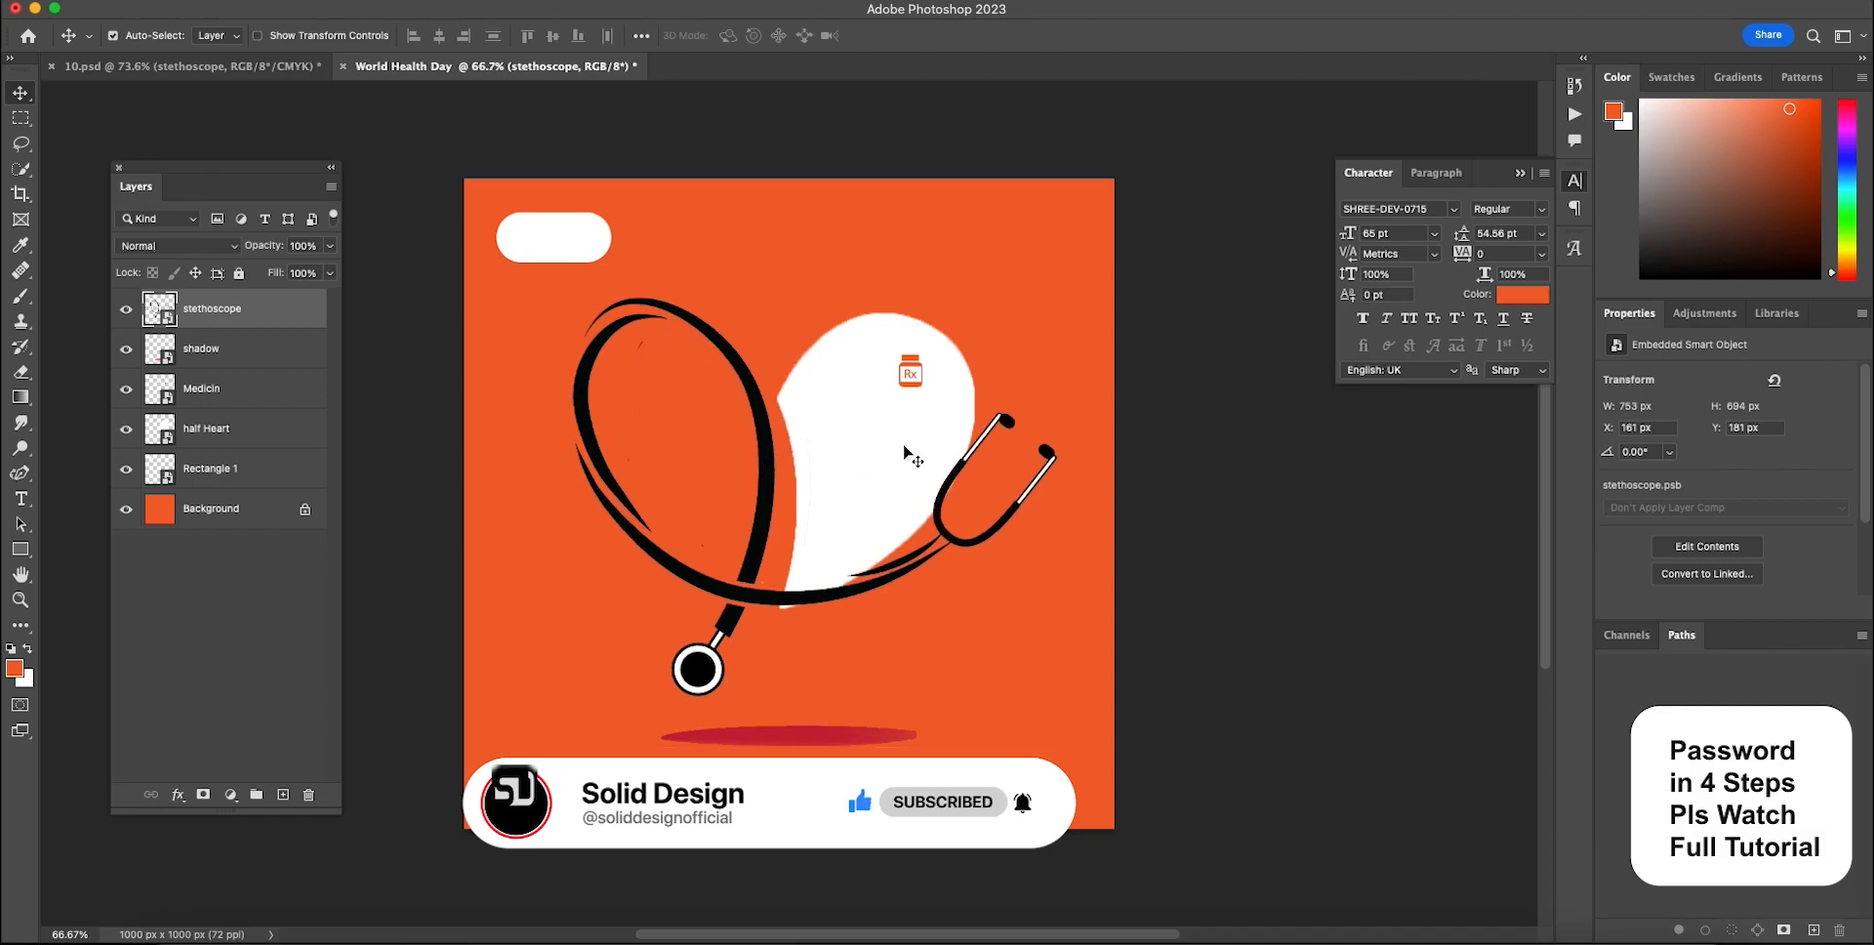
drag(908, 451, 911, 356)
click(912, 373)
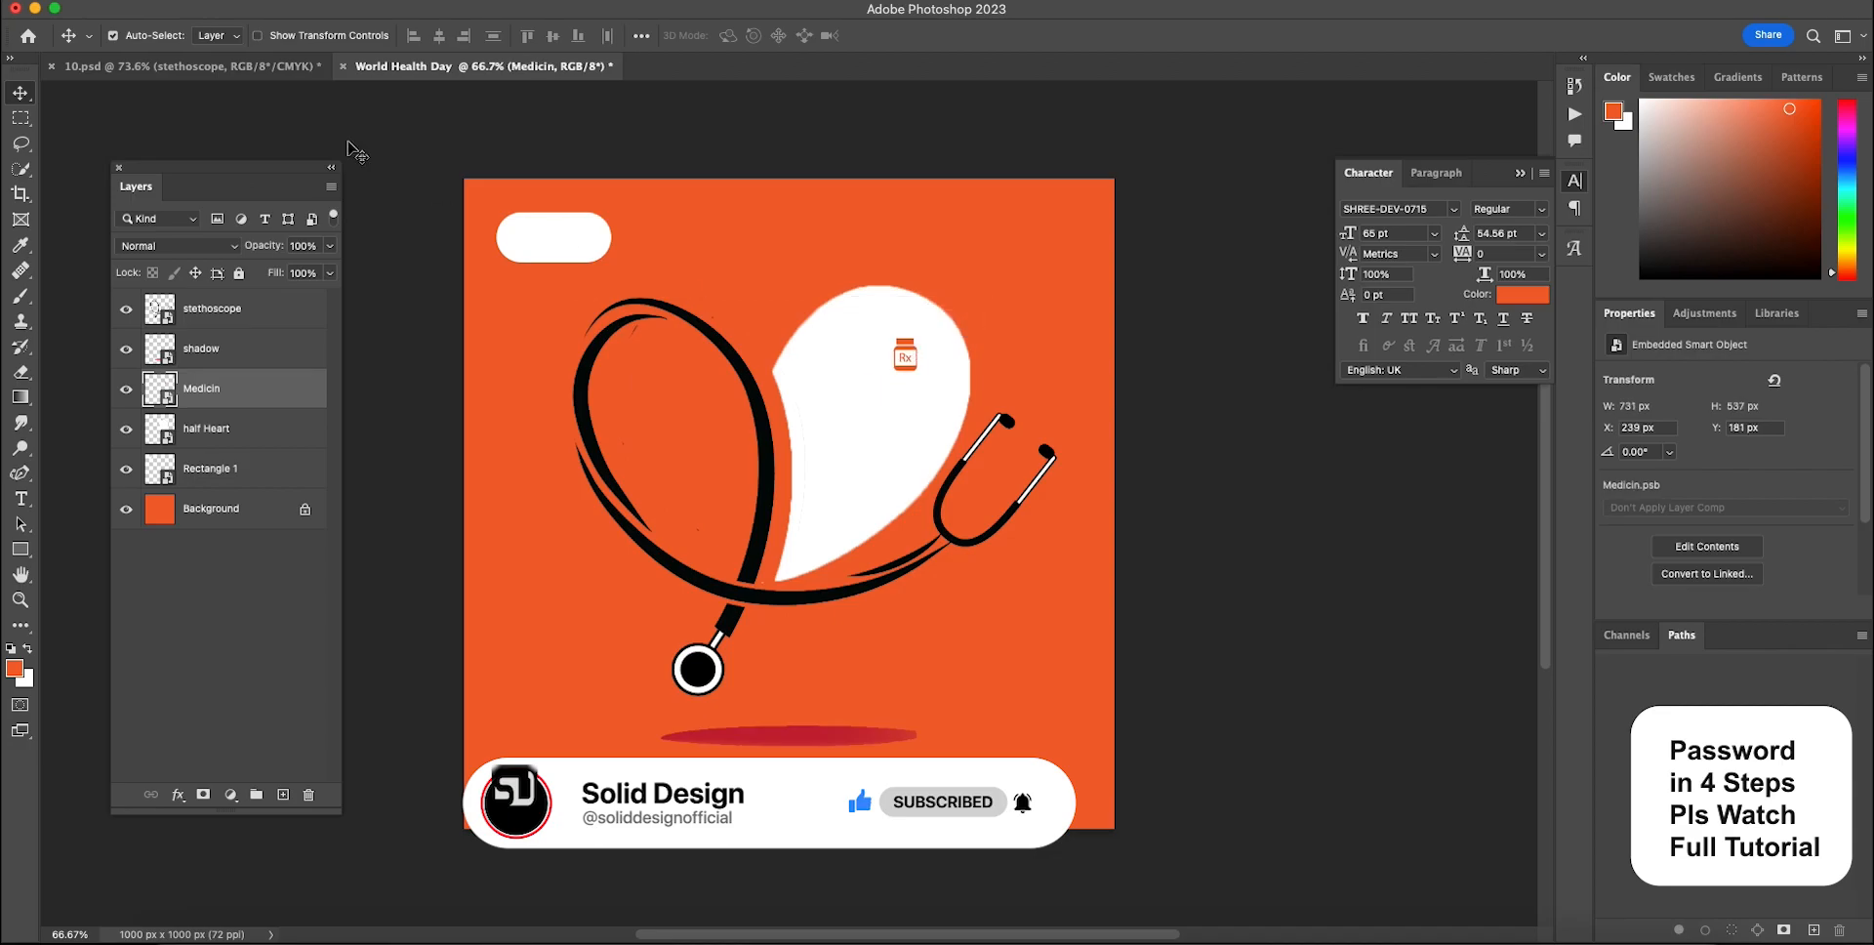
- Show the nine text layers in 10.psd and copy them into World Health Day above the stethoscope layer
key(ctrl+Tab)
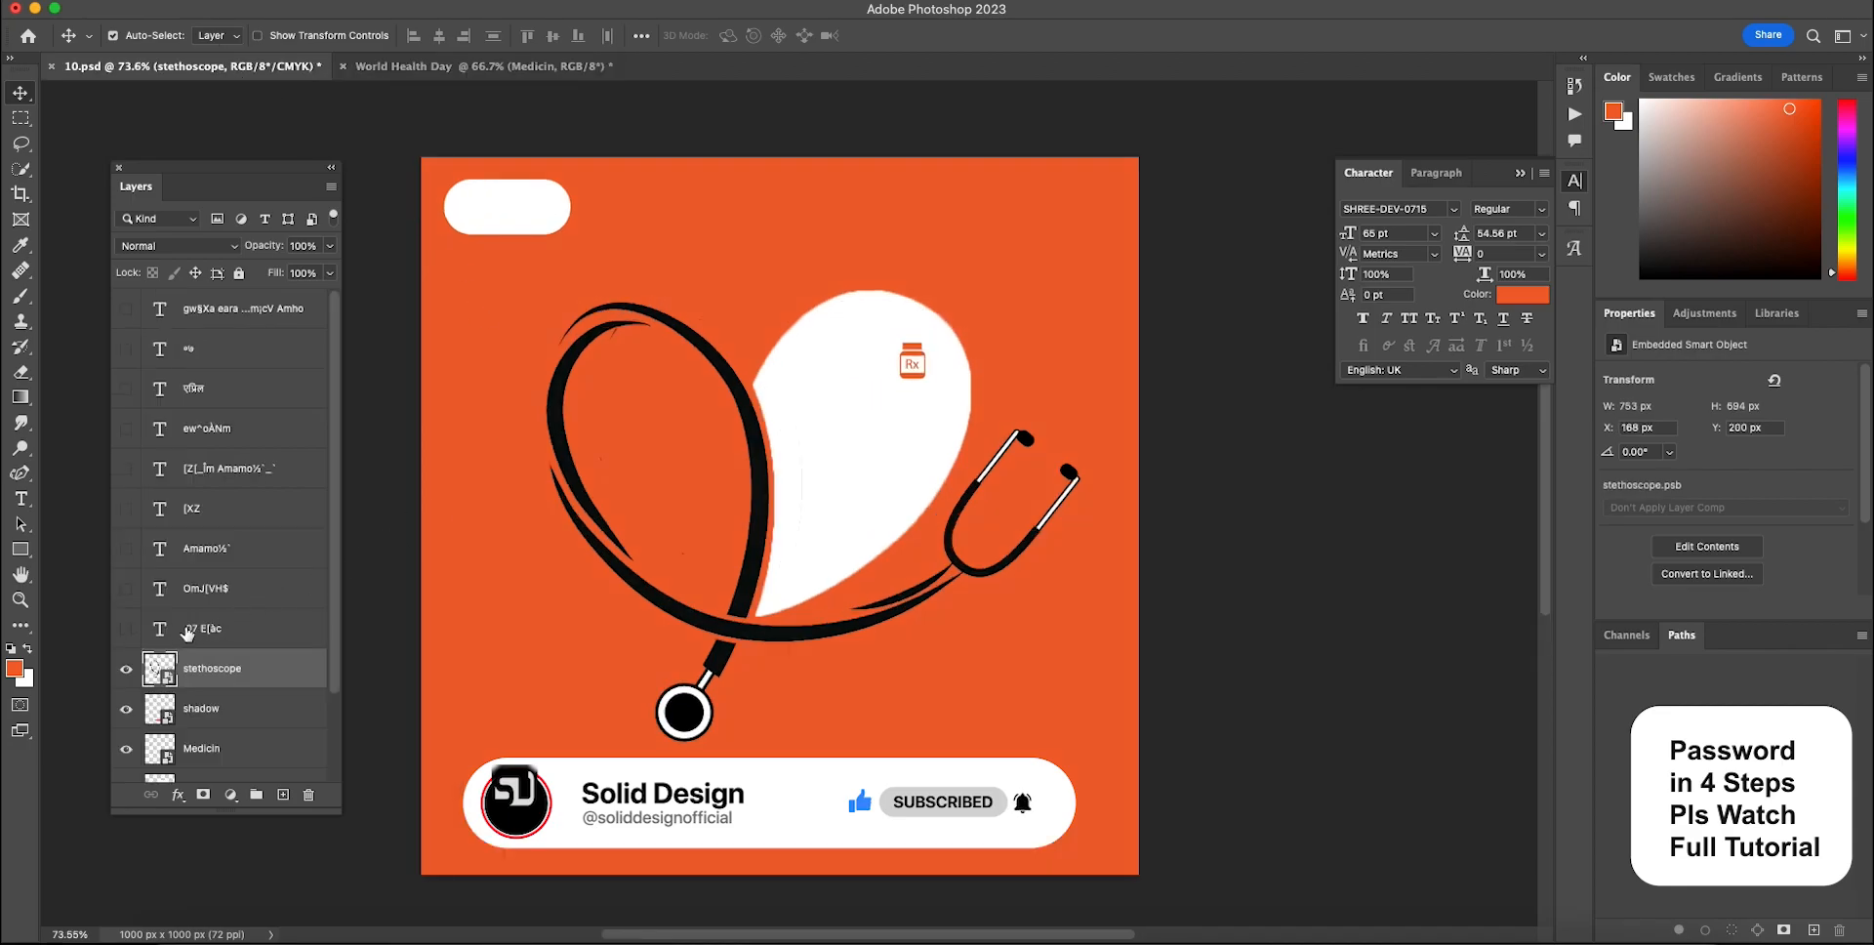
click(128, 631)
click(242, 641)
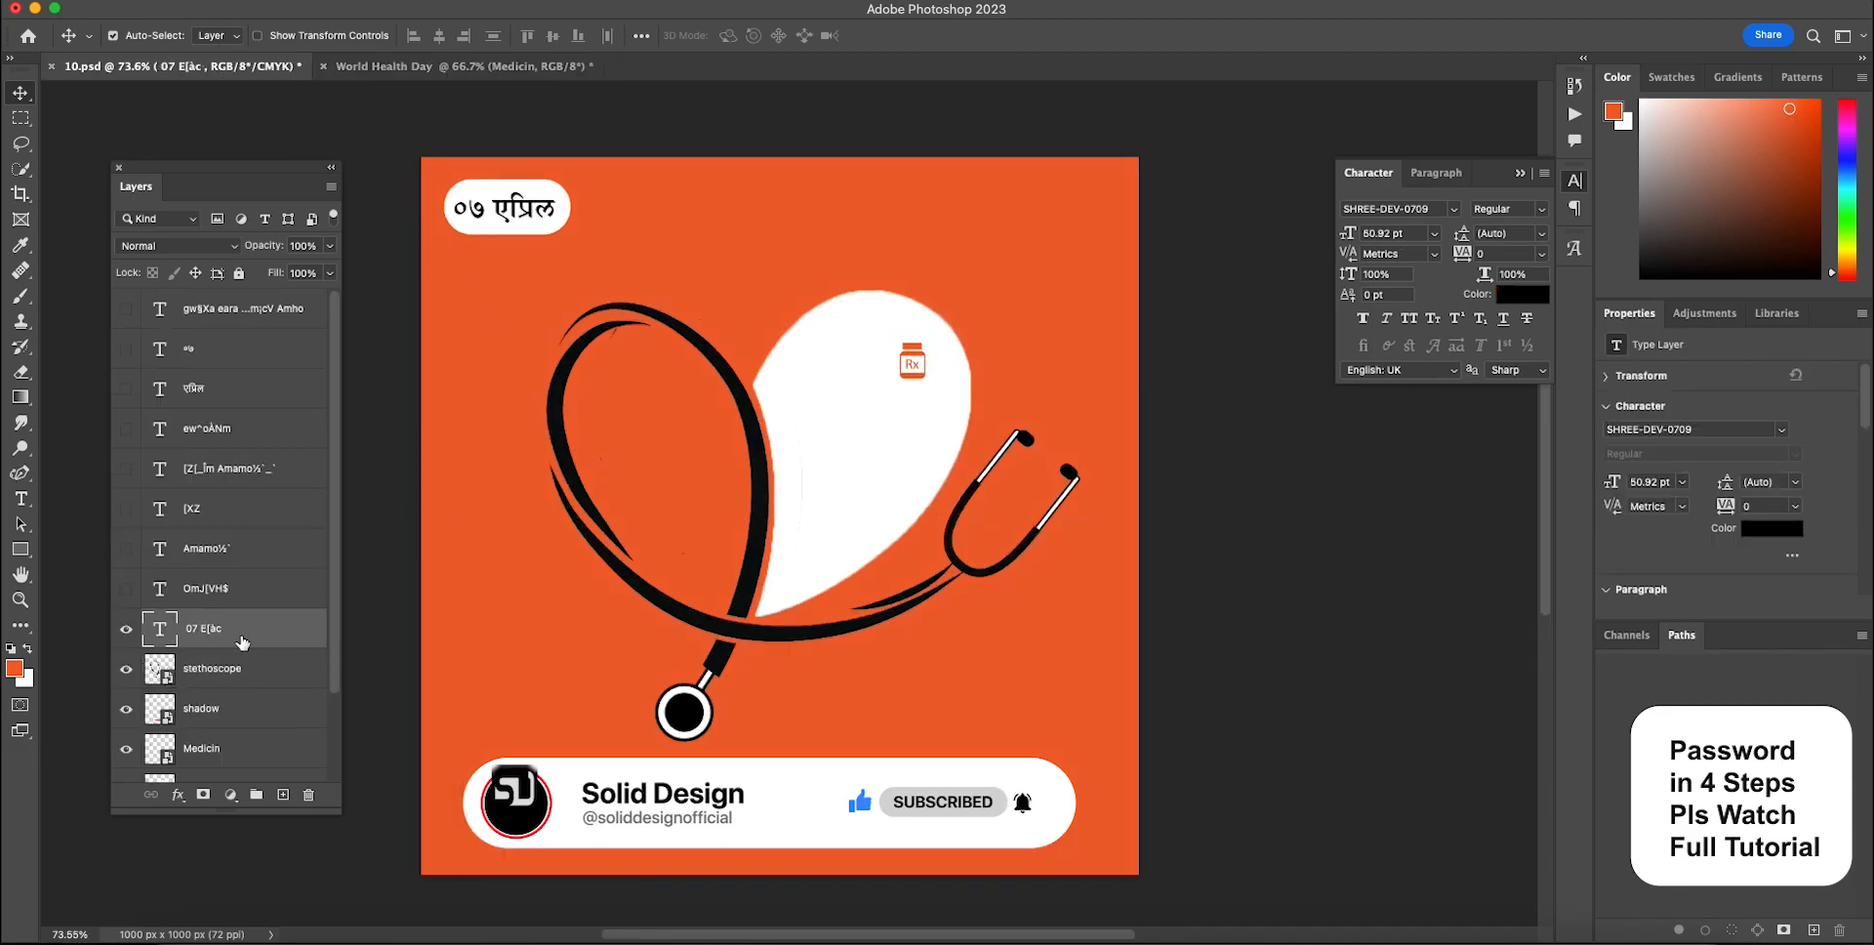
shift+click(244, 313)
drag(128, 314, 128, 588)
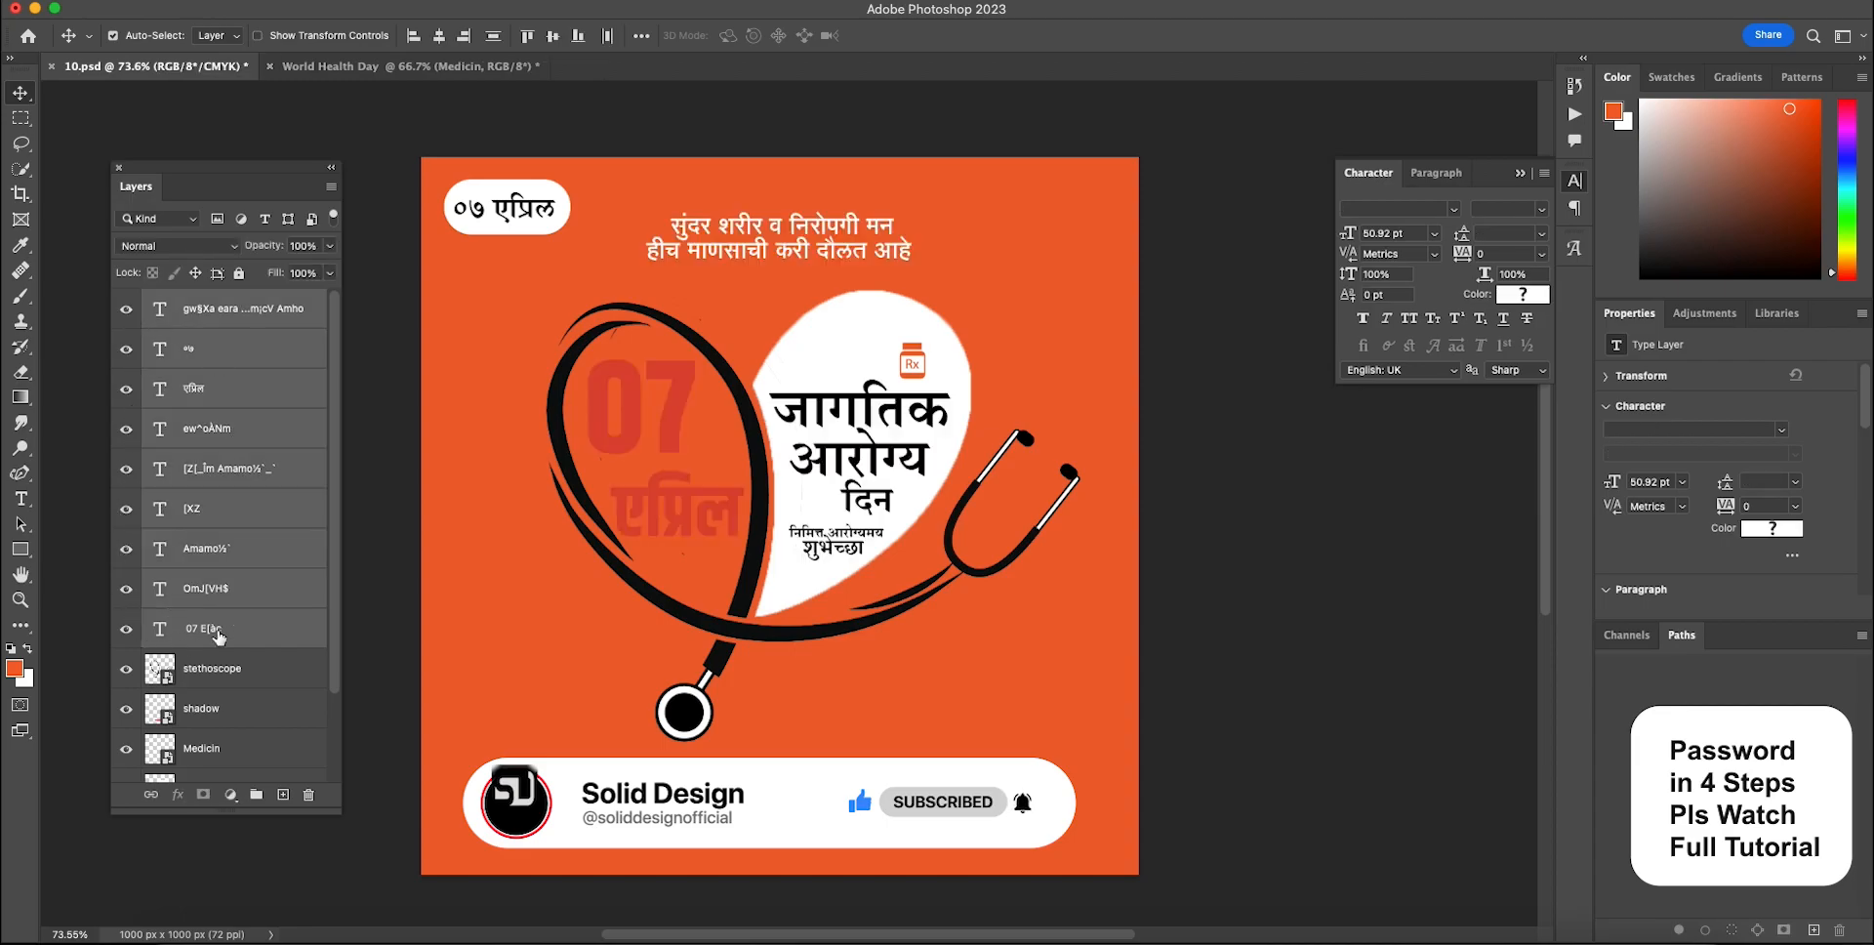
click(410, 66)
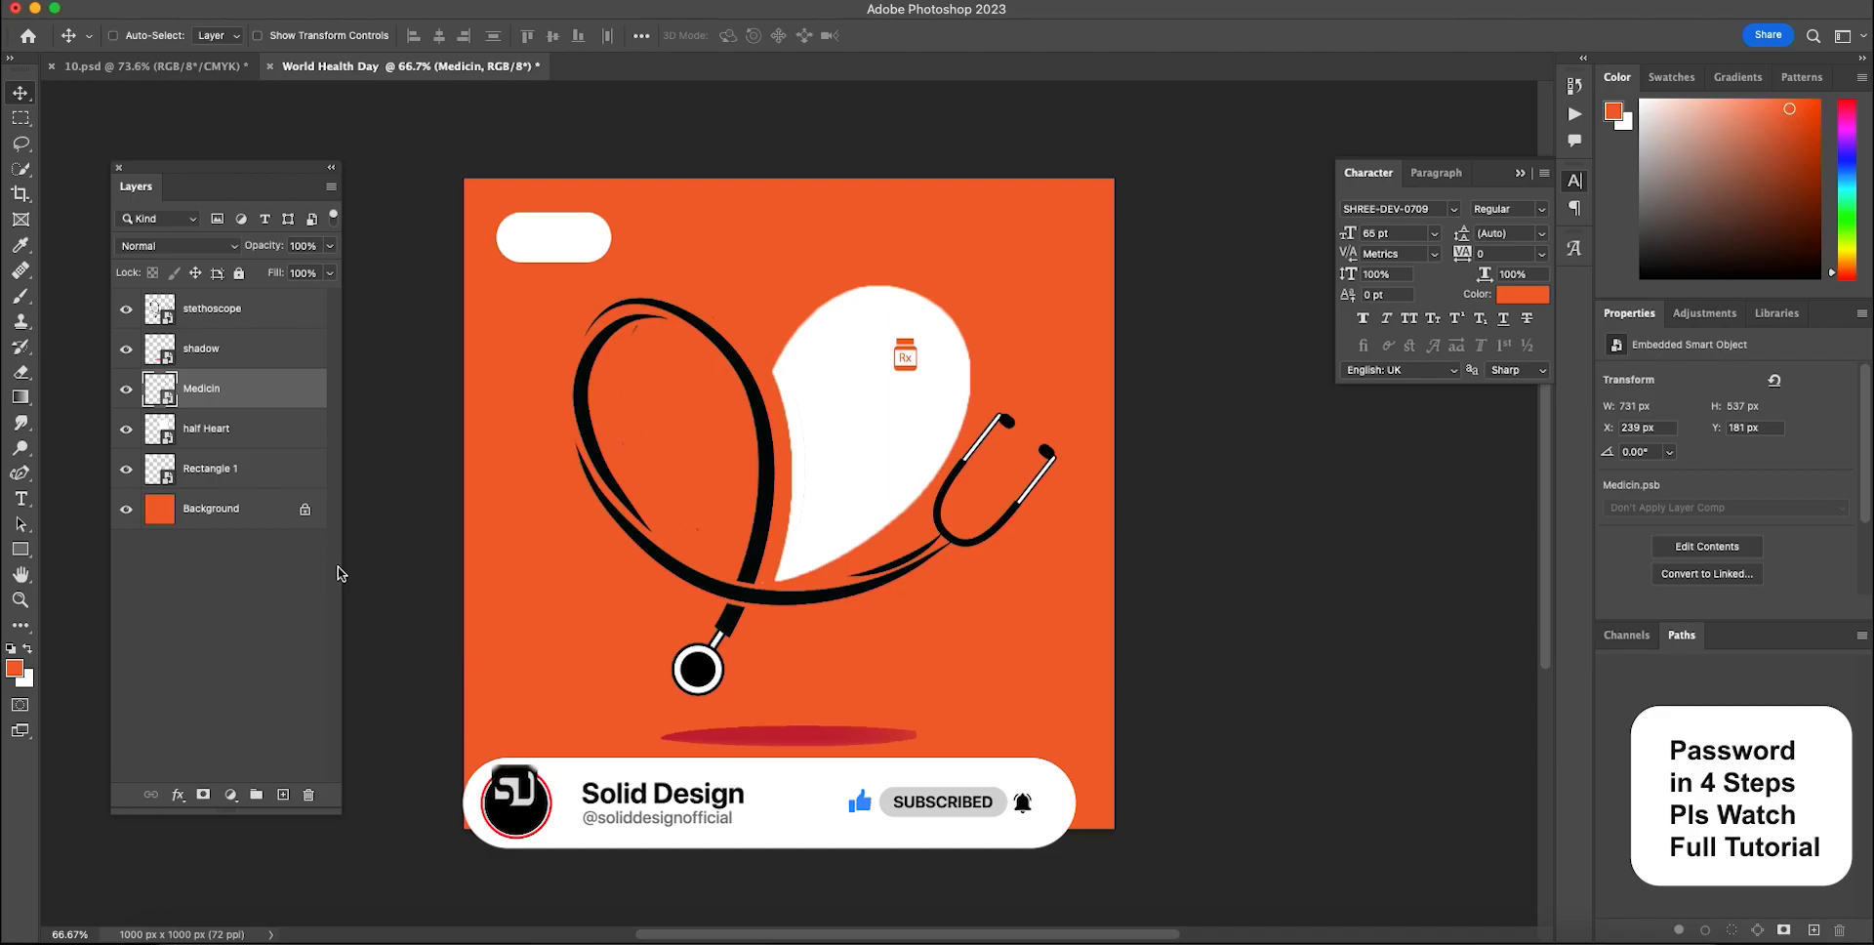
click(240, 312)
key(super+v)
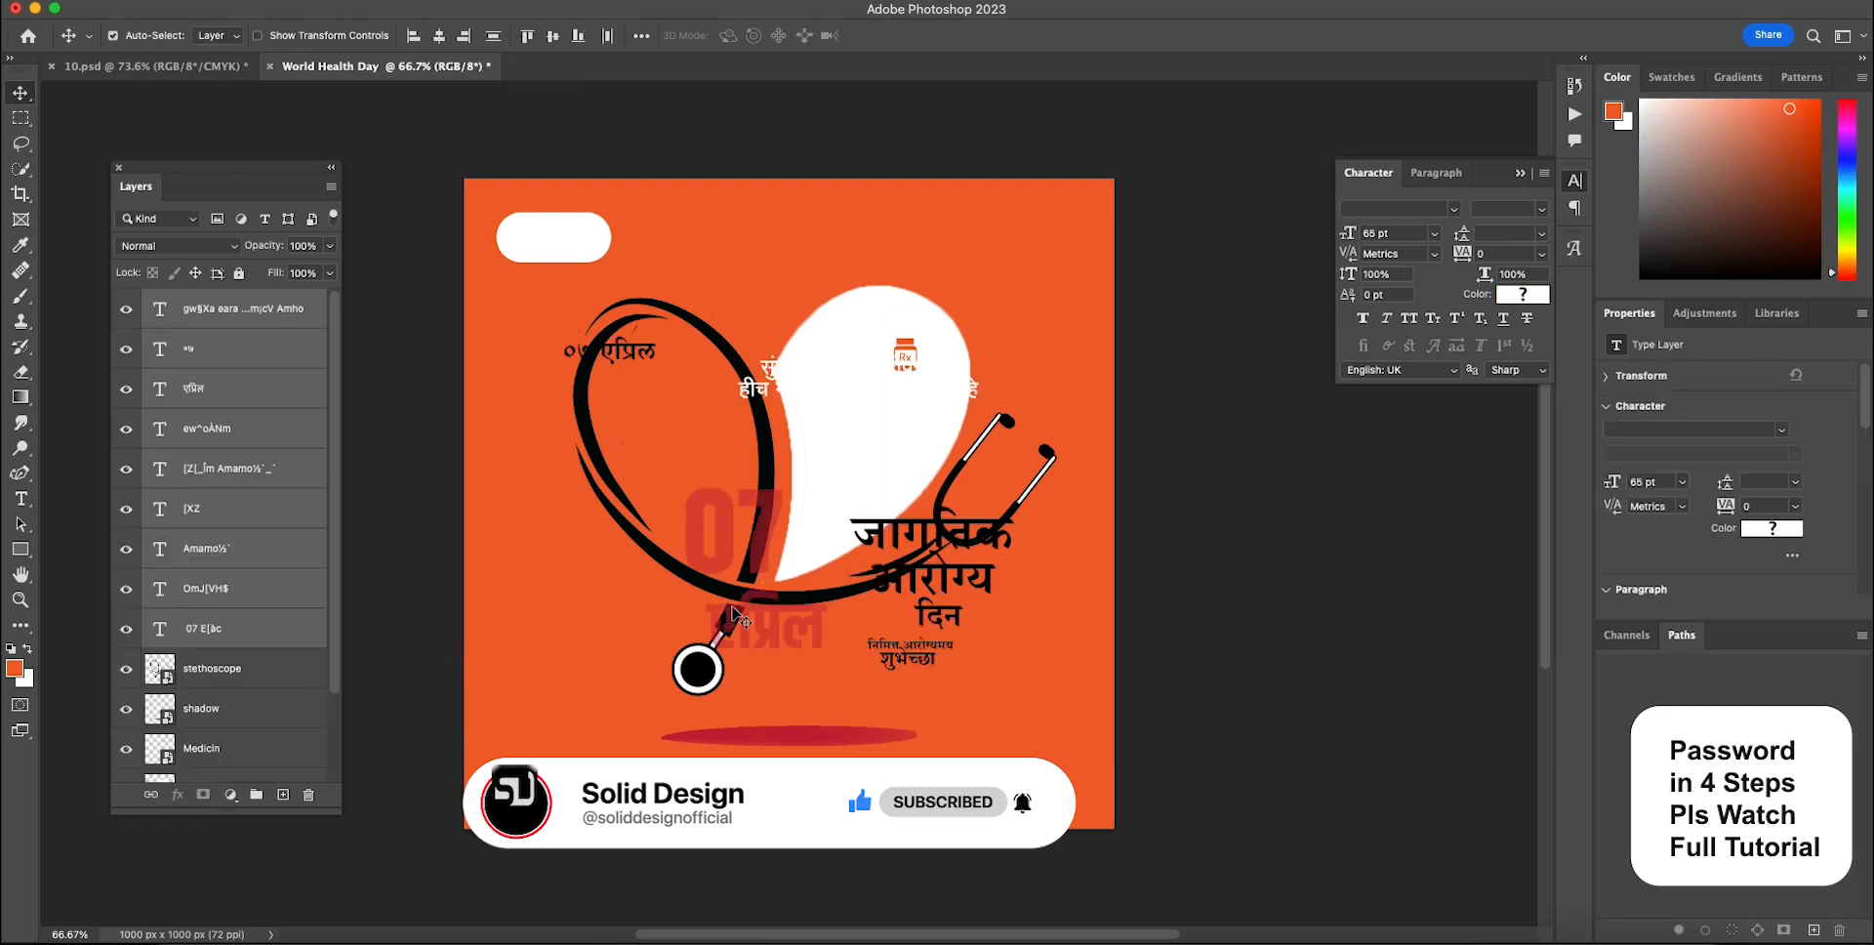
- Move the copied texts together so that the ०७ एप्रिल date sits inside the white rounded box
key(super+t)
drag(889, 566, 819, 451)
key(Right)
key(Right)
key(Right)
key(Right)
key(Right)
key(Right)
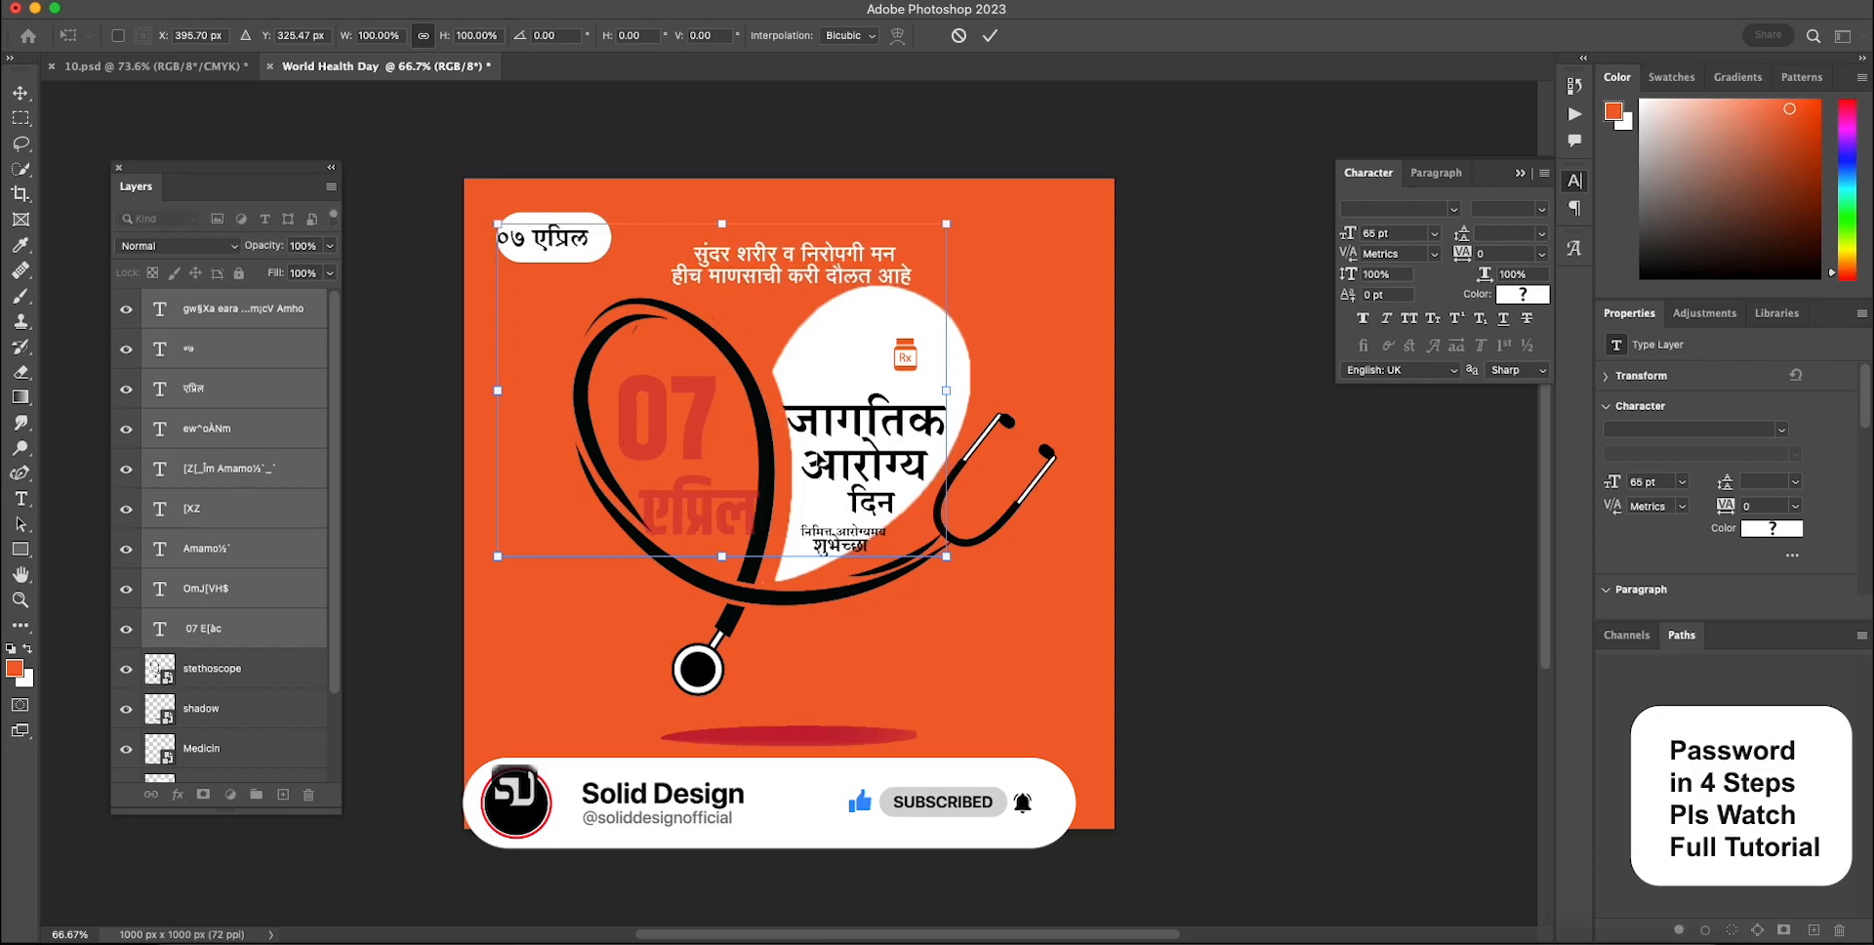
key(Return)
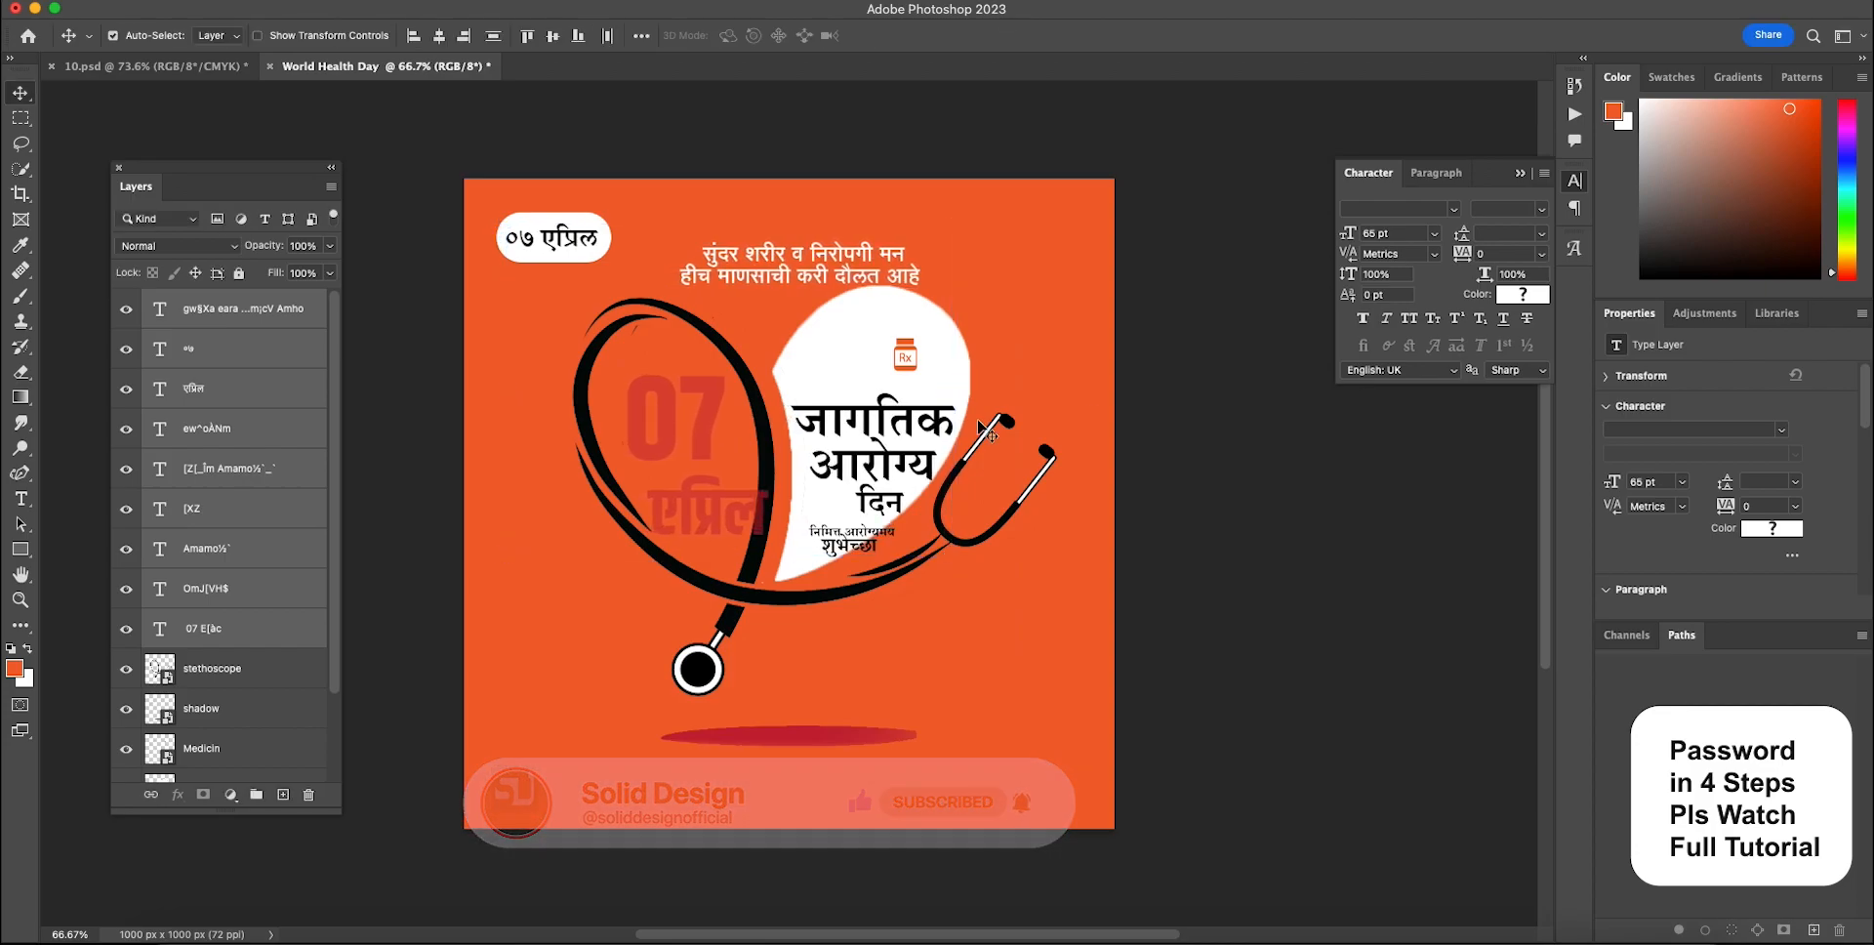
- Center the two-line slogan horizontally near the canvas's upper edge and raise the medicine bottle slightly in the half heart
click(1210, 369)
drag(888, 285, 877, 264)
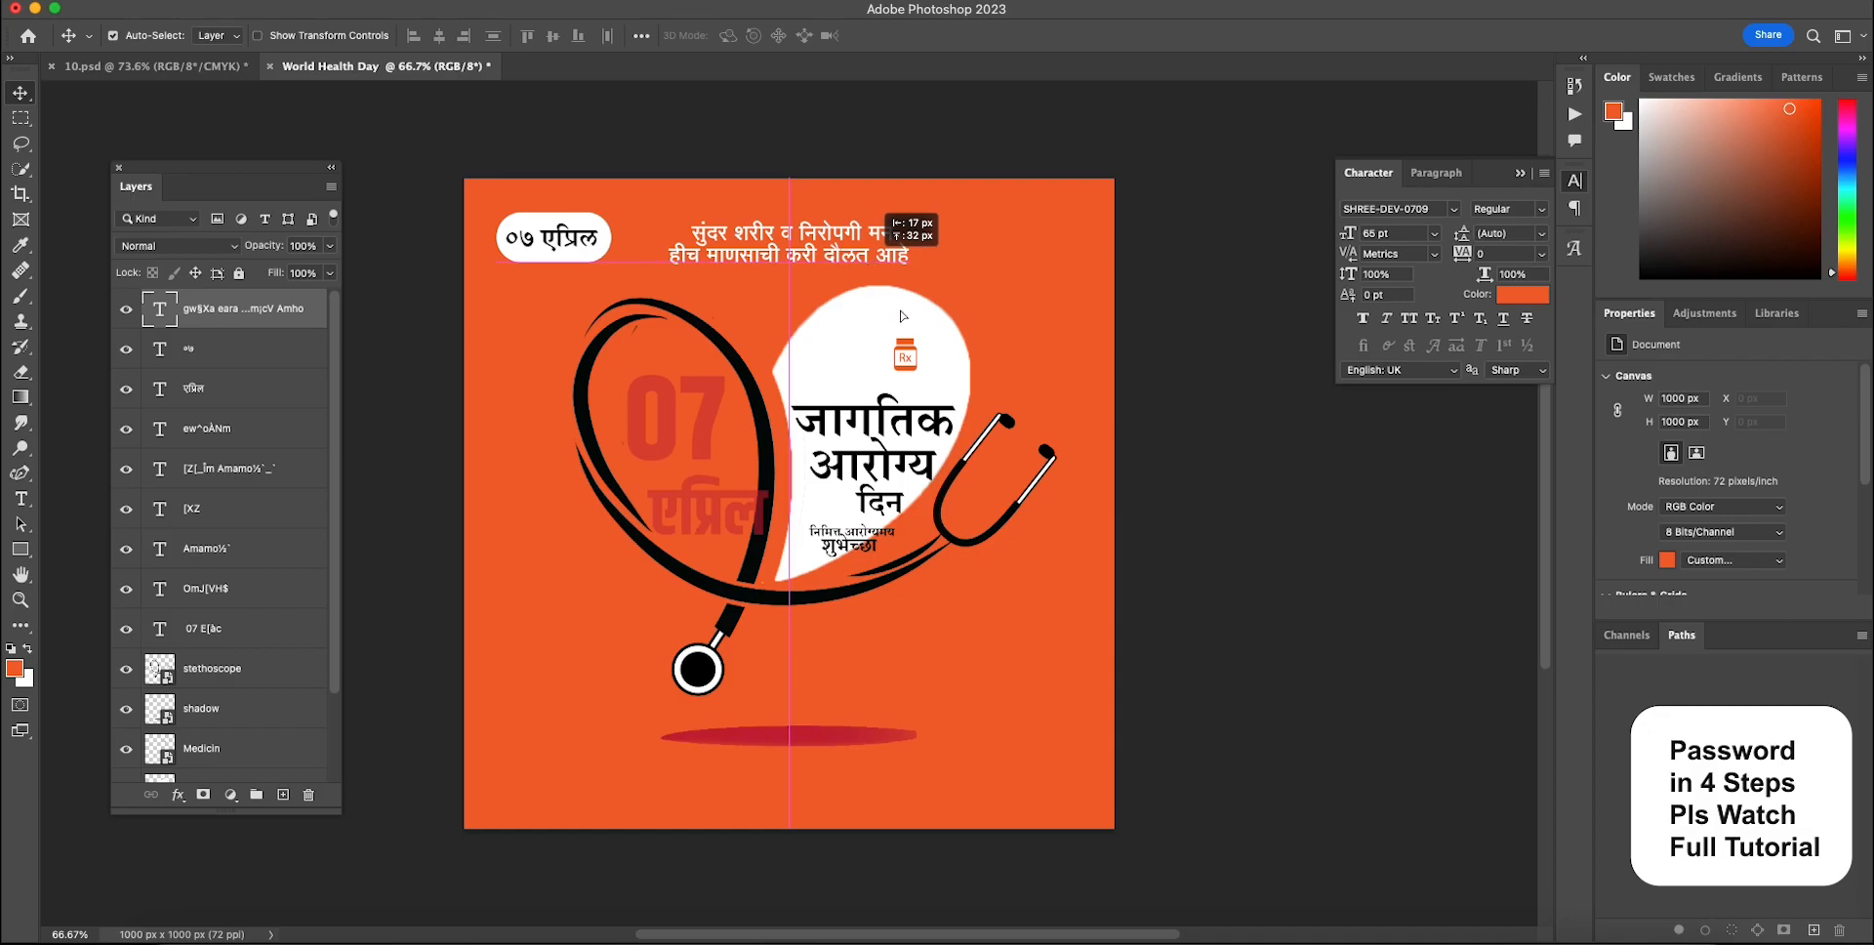
drag(910, 359, 914, 347)
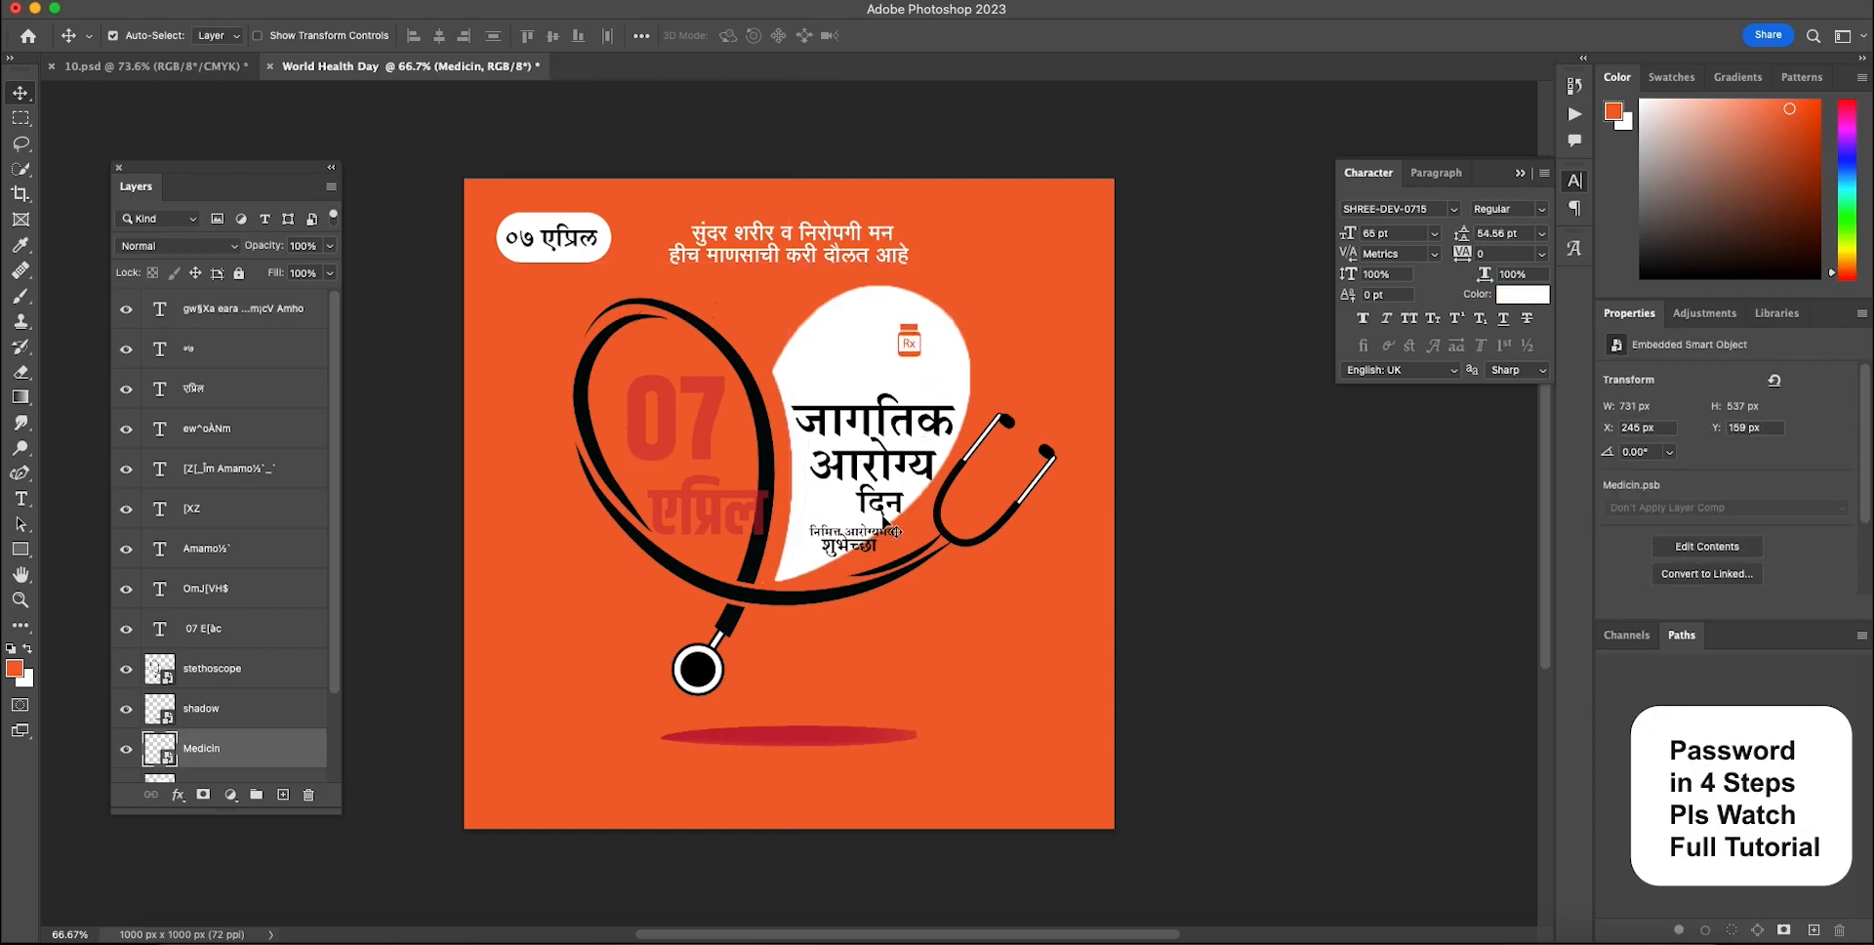
- Shift the words जागतिक, आरोग्य and दिन and the two greeting lines upward inside the half heart
drag(930, 425, 930, 393)
drag(921, 472, 925, 443)
drag(899, 509, 901, 475)
mouse_move(875, 535)
mouse_down()
mouse_move(872, 503)
mouse_move(862, 520)
mouse_up()
scroll(859, 503, up, 5)
scroll(859, 502, up, 5)
drag(756, 669, 756, 584)
- Move the red 07 and एप्रिल slightly up and to the left within the stethoscope loop
scroll(757, 584, down, 10)
scroll(659, 558, up, 3)
drag(598, 406, 565, 368)
drag(609, 535, 579, 496)
scroll(586, 497, down, 5)
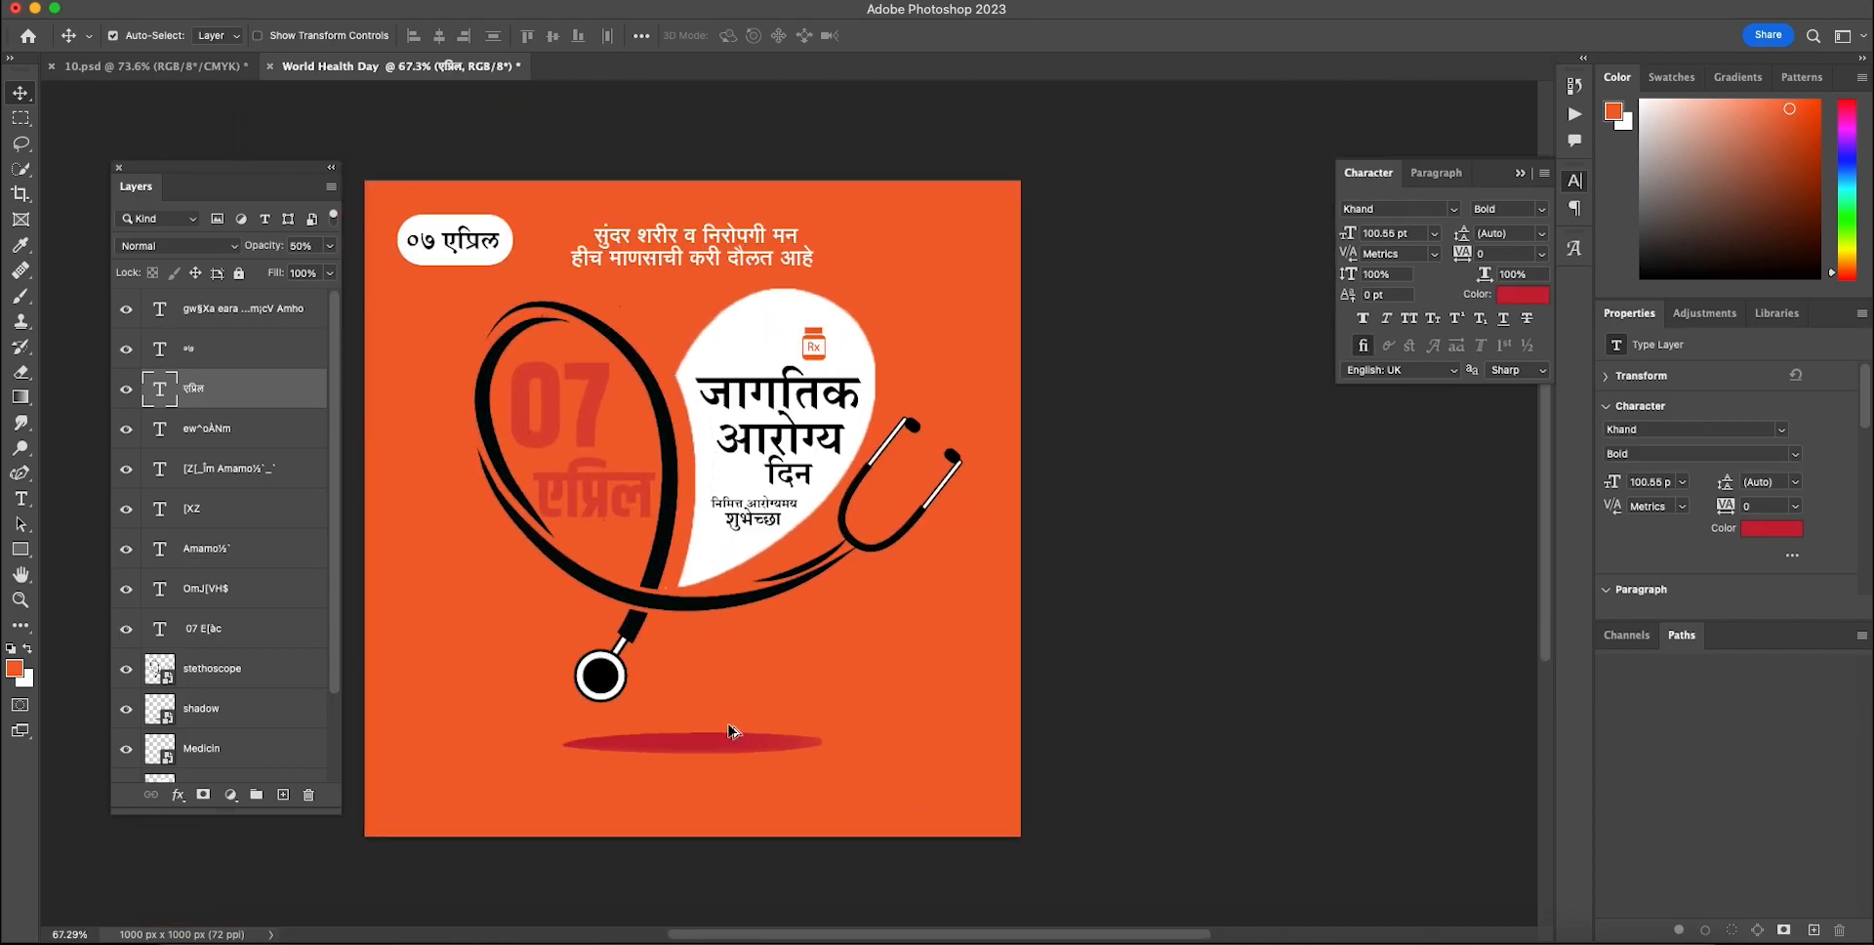
- Fine-tune the heading's position in the half heart and place the medicine bottle at about X 243, Y 154 px
scroll(749, 498, up, 2)
drag(795, 390, 801, 418)
drag(830, 332, 827, 329)
scroll(868, 428, down, 2)
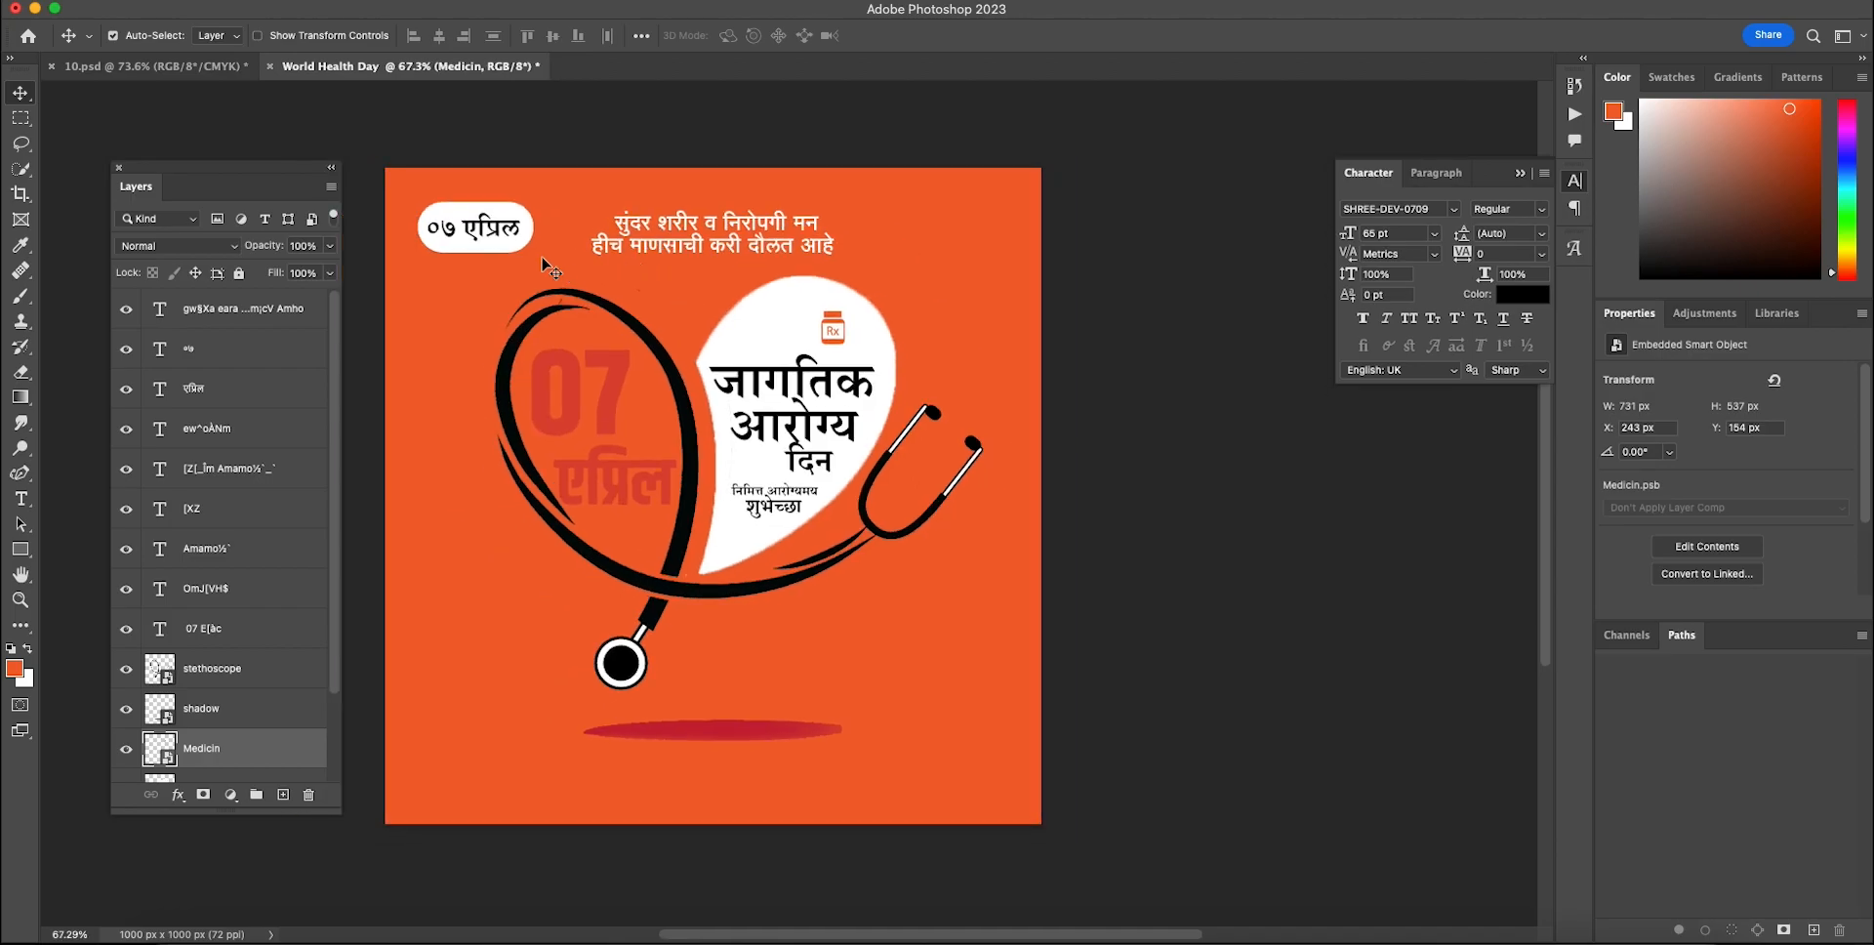
- Center the black ०७ एप्रिल date within its white rounded box
scroll(547, 266, up, 4)
drag(825, 359, 759, 323)
scroll(781, 430, down, 4)
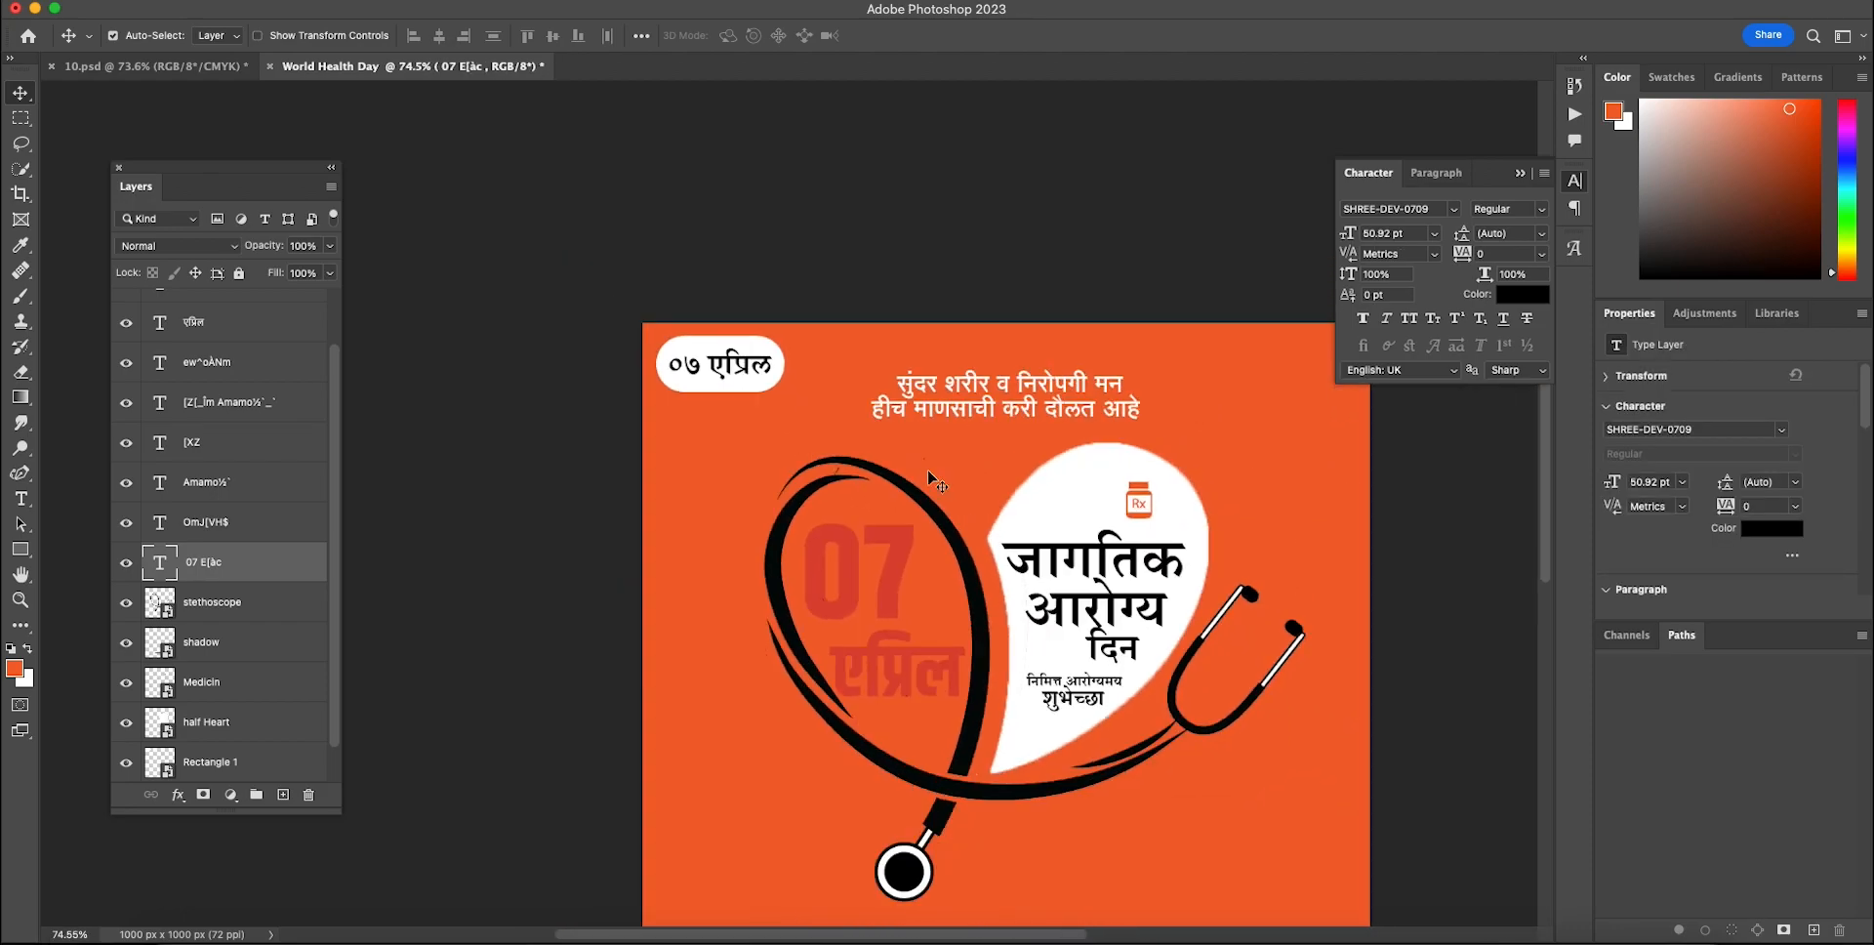
- Nudge the red 07 slightly within the stethoscope loop
scroll(927, 470, up, 4)
click(800, 438)
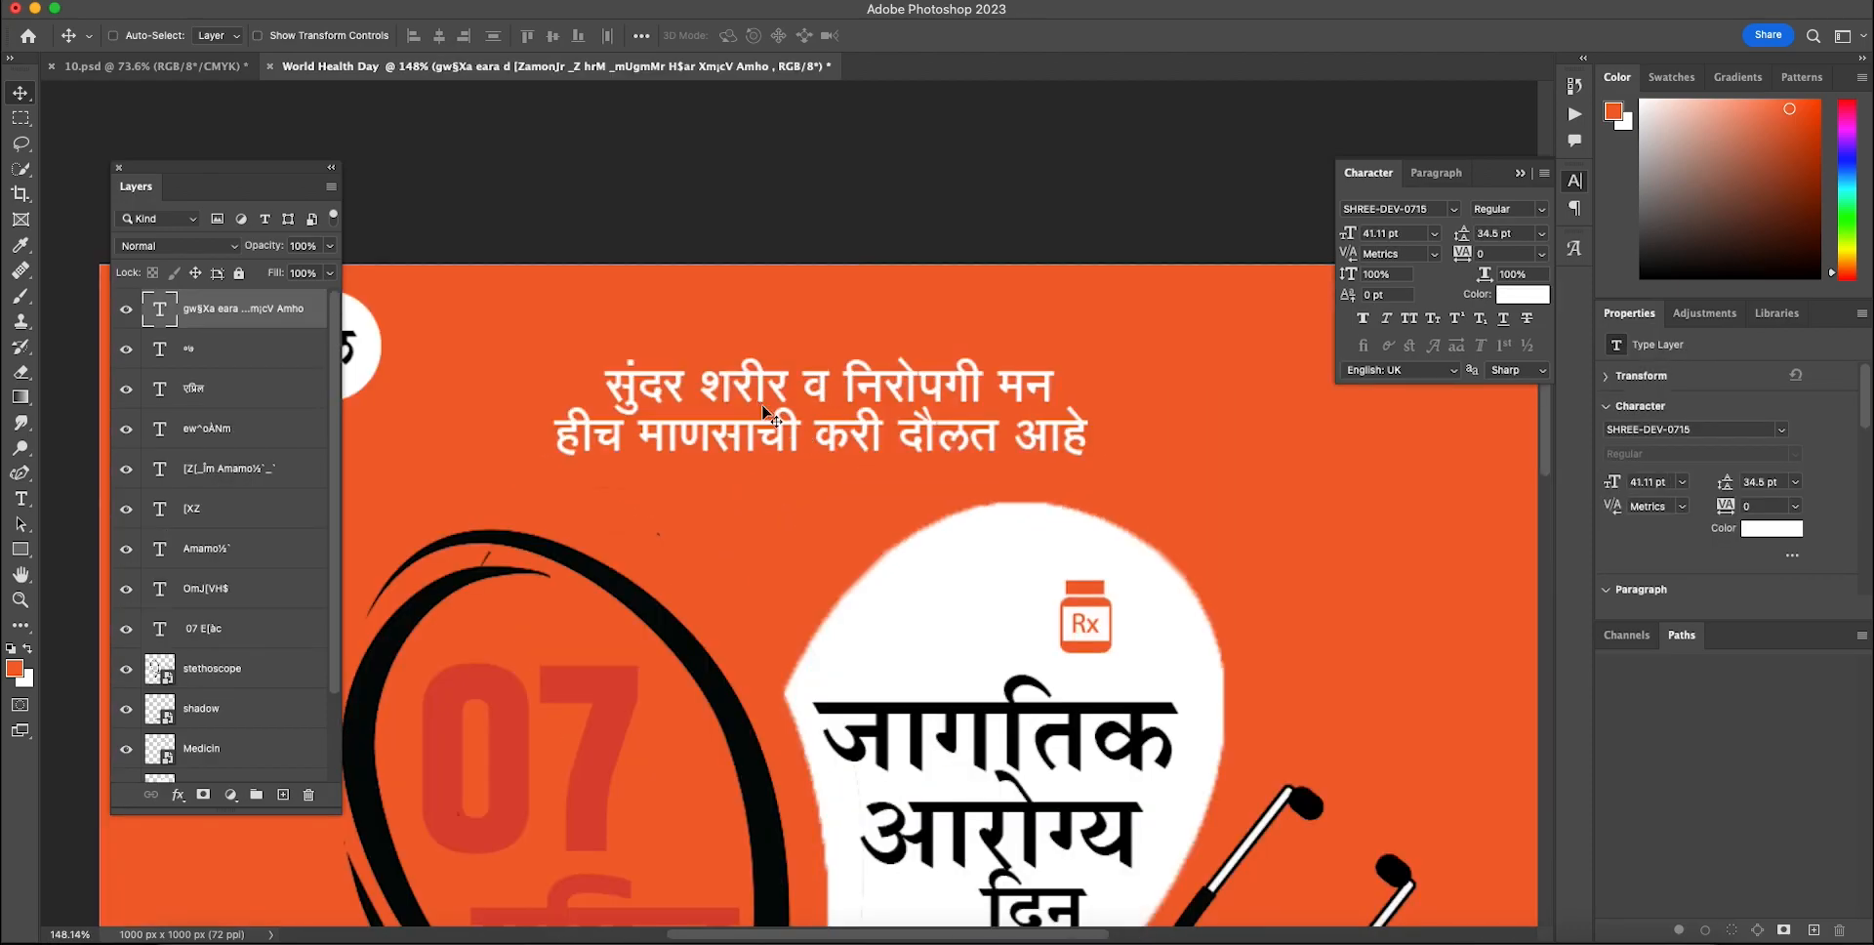
key(super+d)
scroll(709, 390, down, 6)
scroll(700, 576, up, 5)
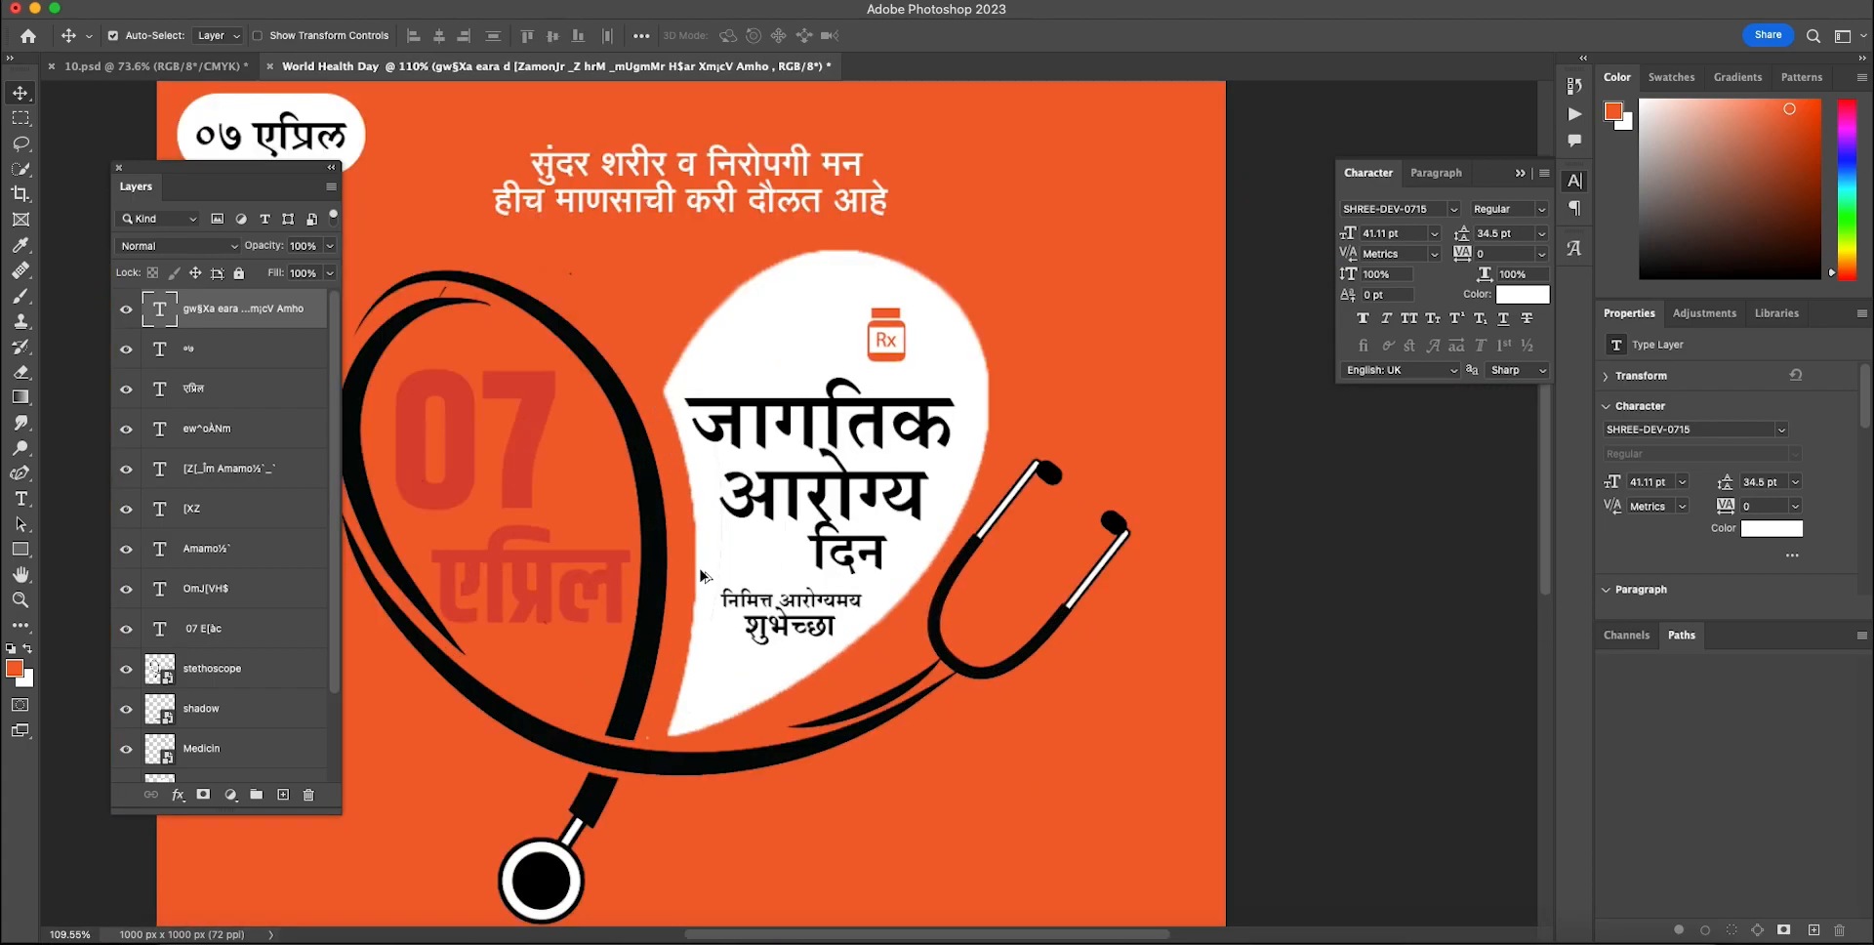
scroll(582, 530, up, 2)
drag(625, 410, 631, 414)
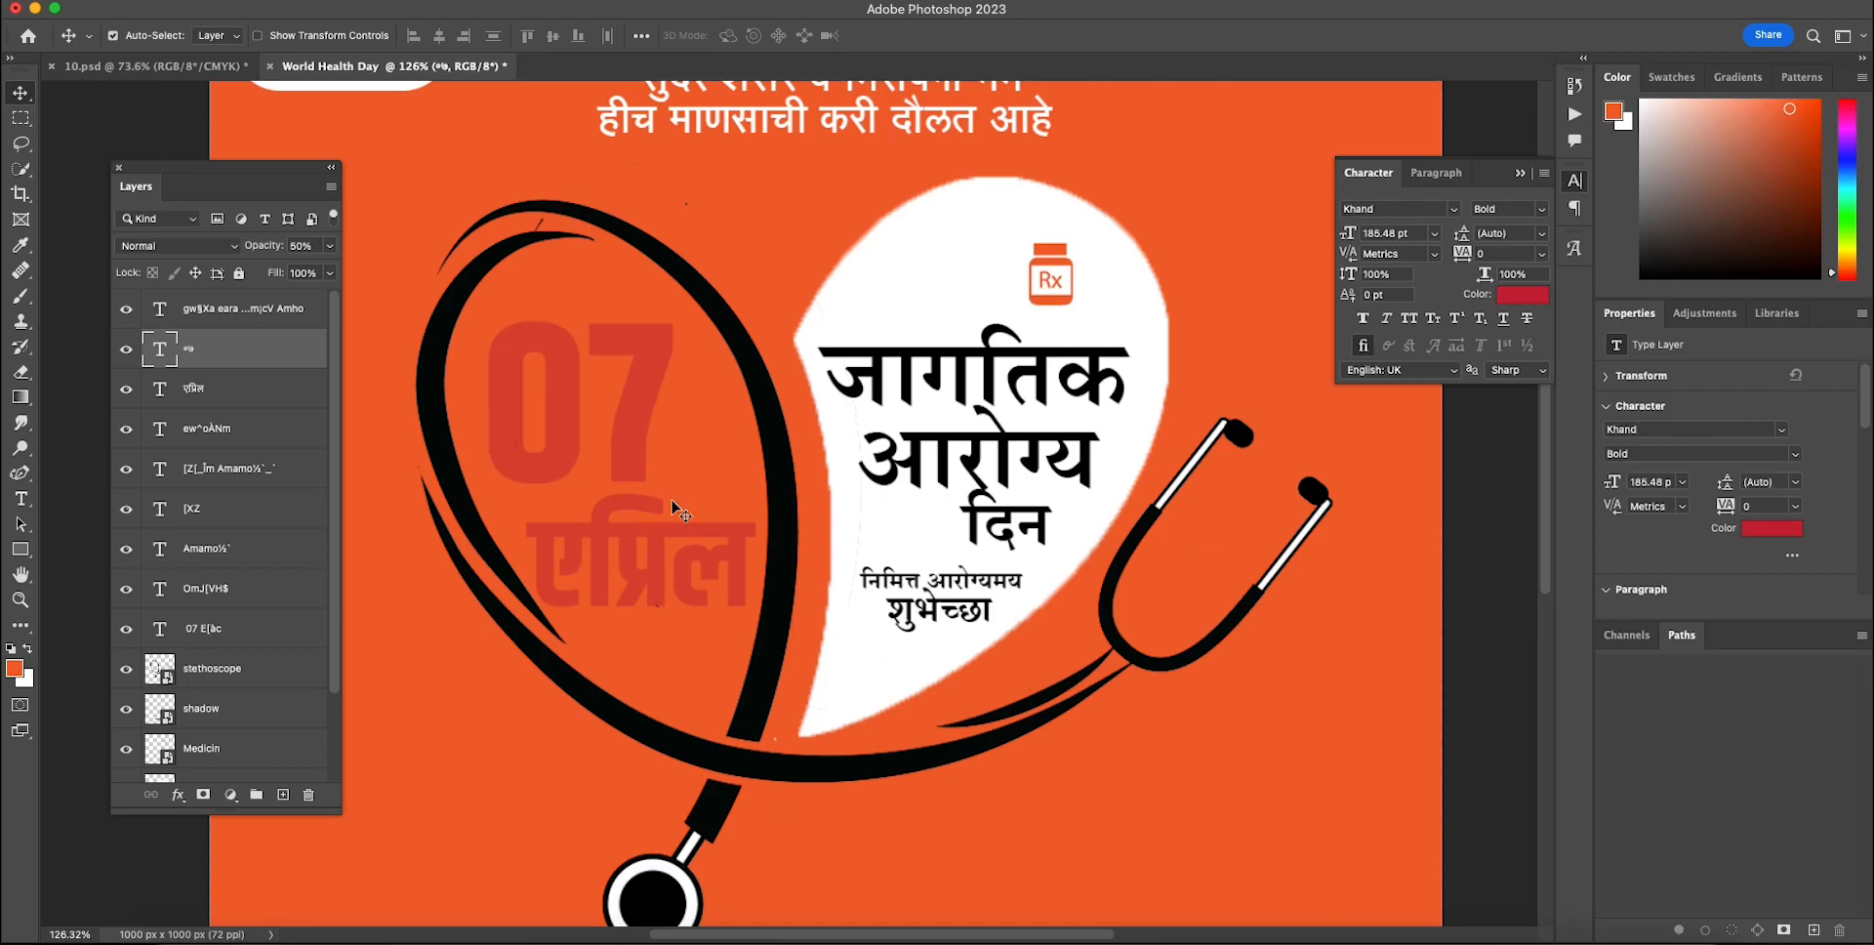
- Convert the six black text layers, from the date up through the heading words and greeting lines, to separate smart objects
scroll(681, 512, down, 3)
right_click(251, 643)
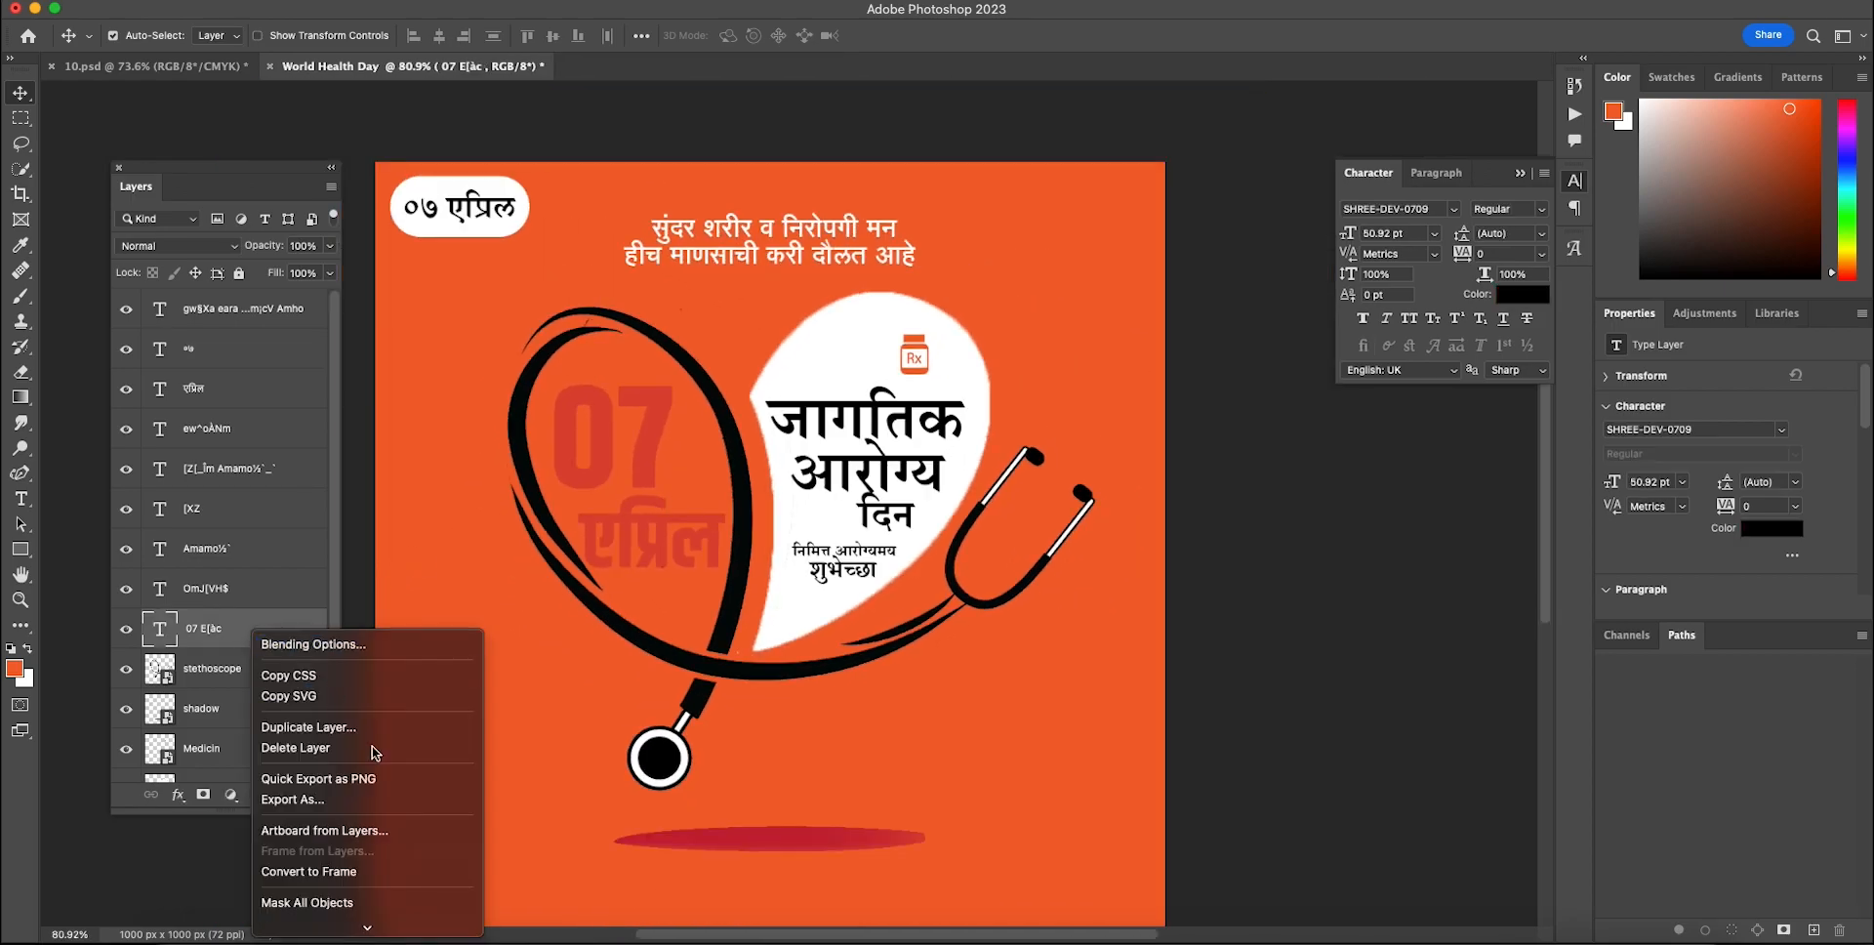
scroll(375, 733, down, 3)
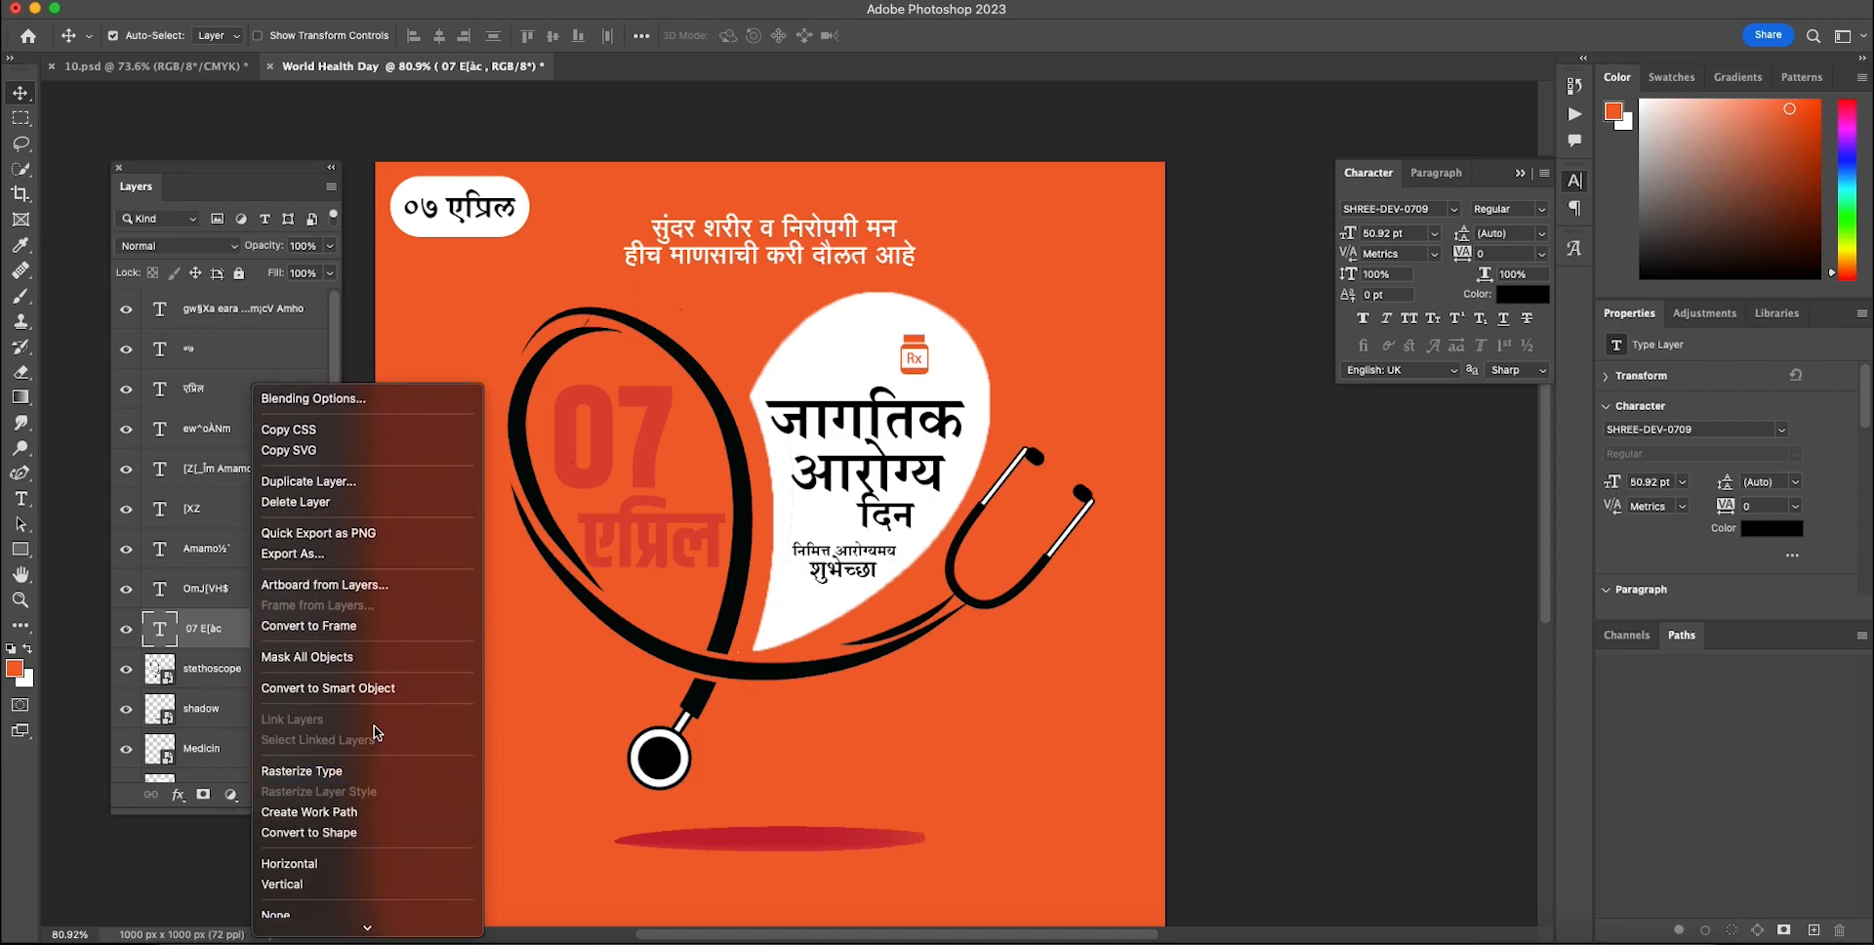
click(405, 688)
right_click(234, 592)
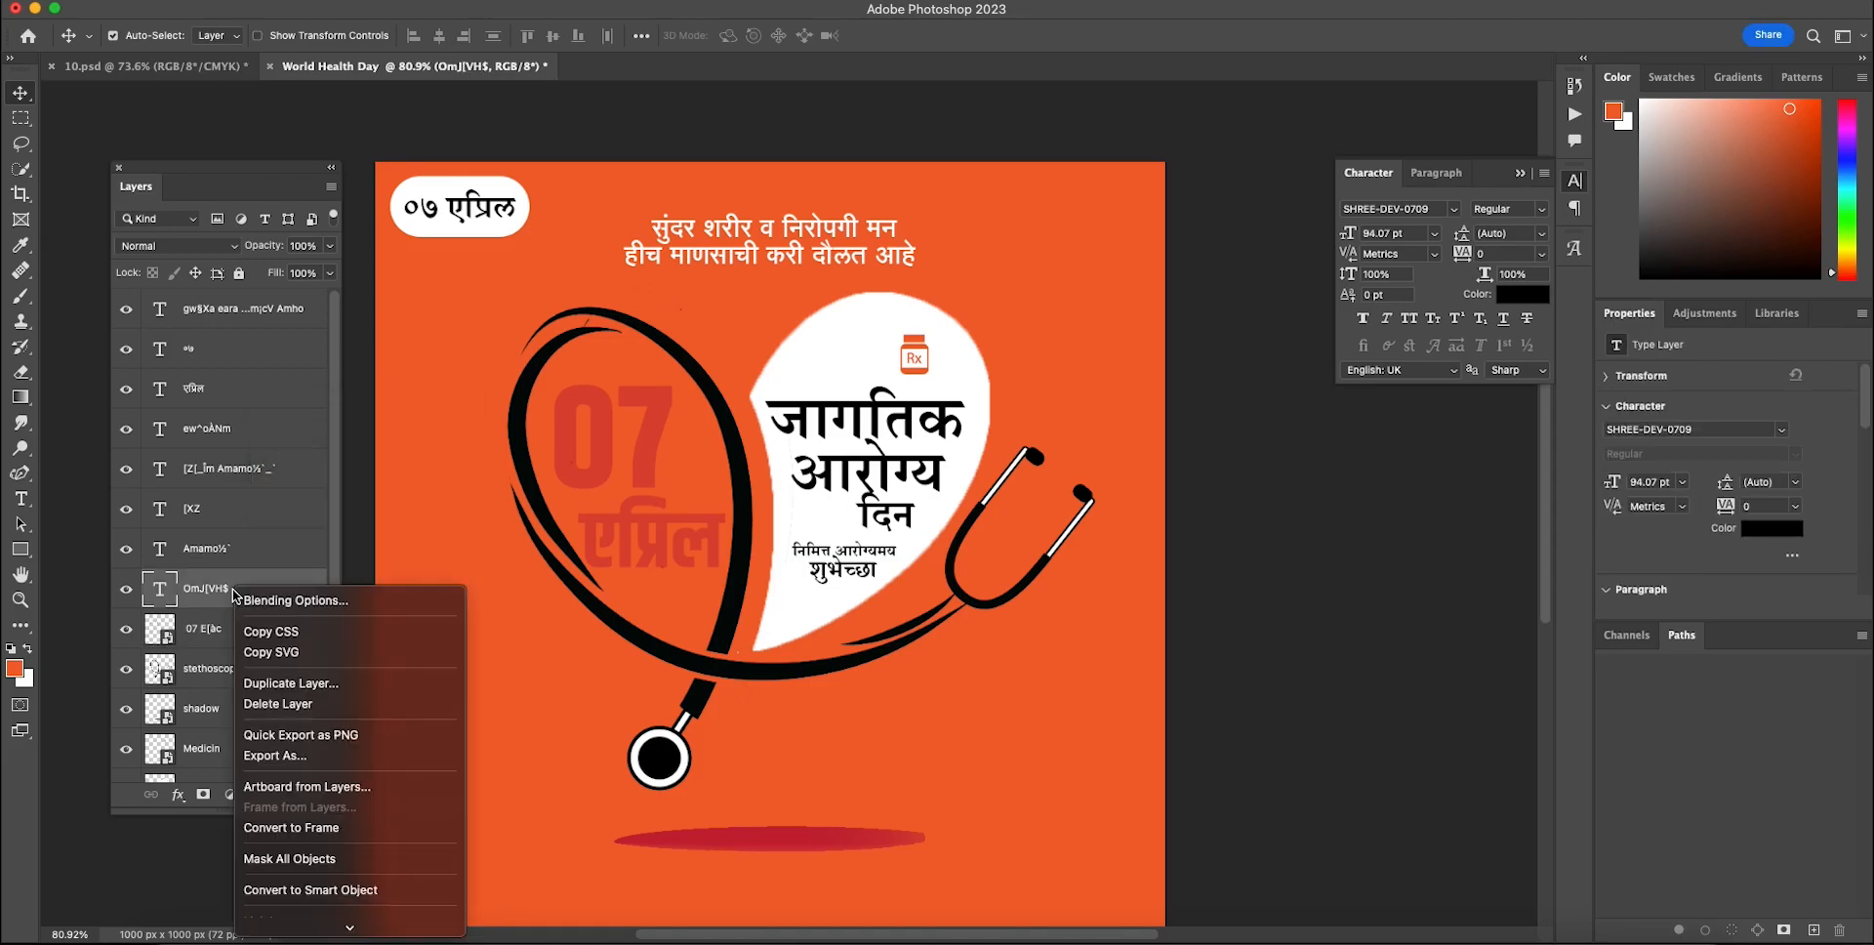
click(326, 890)
right_click(253, 551)
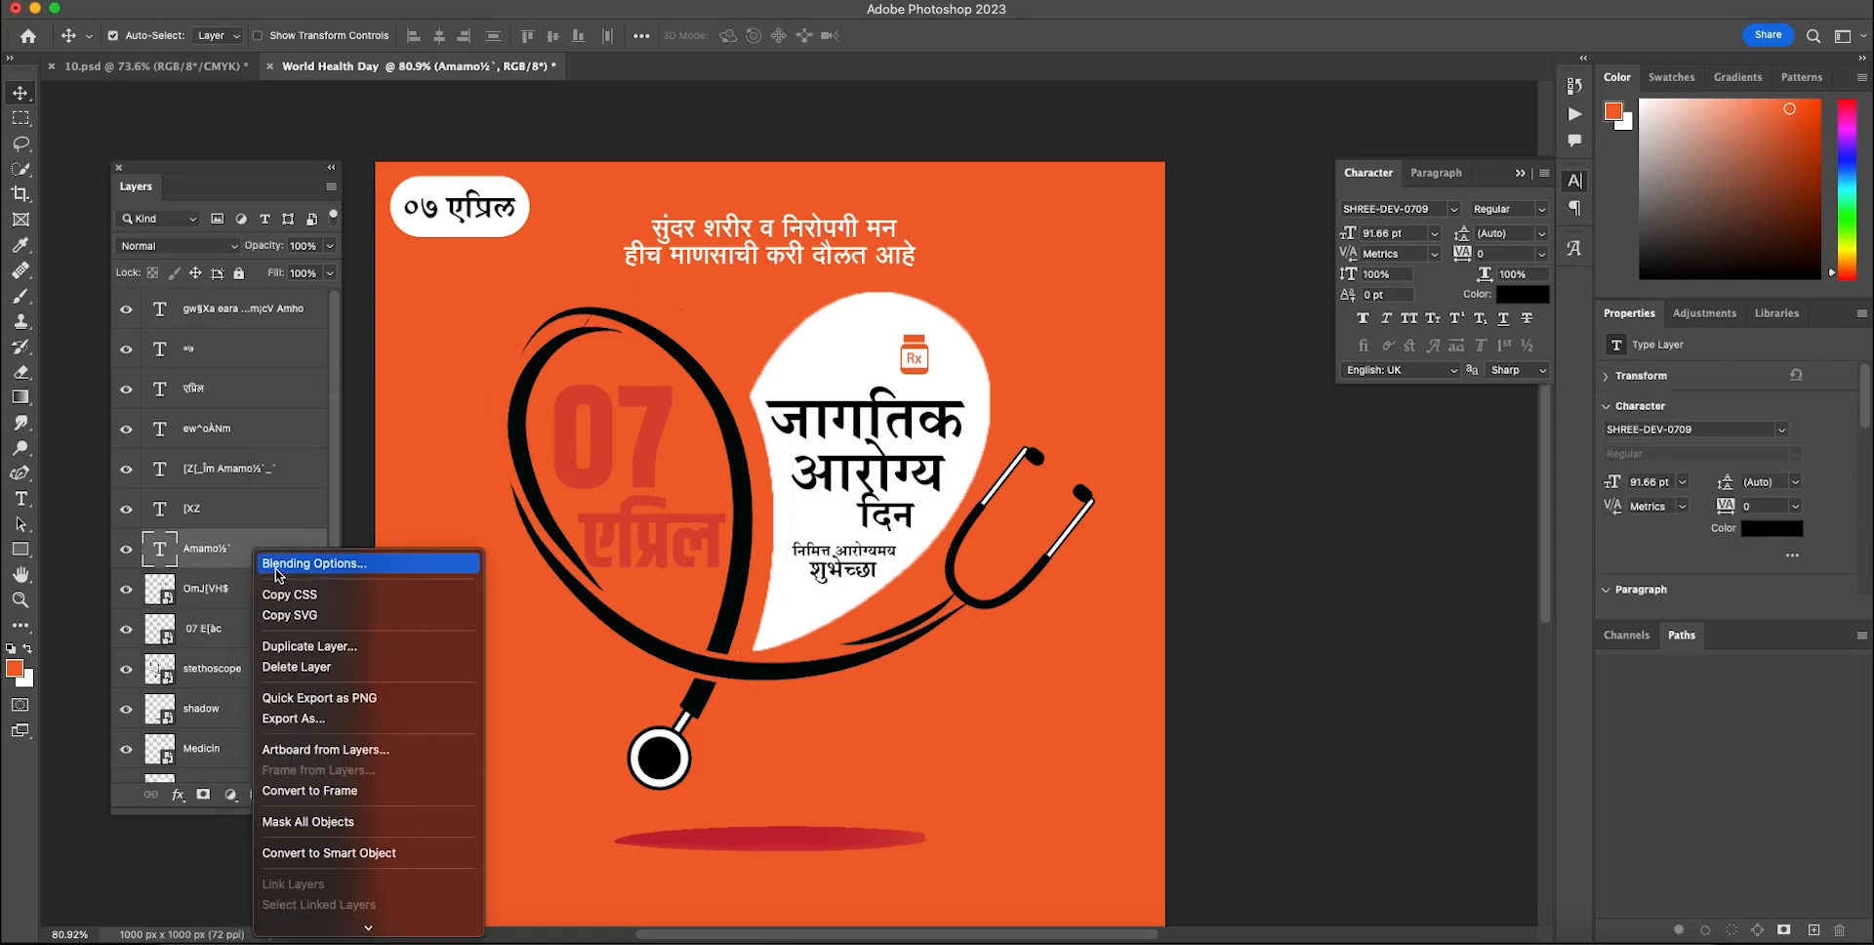
click(351, 854)
right_click(243, 510)
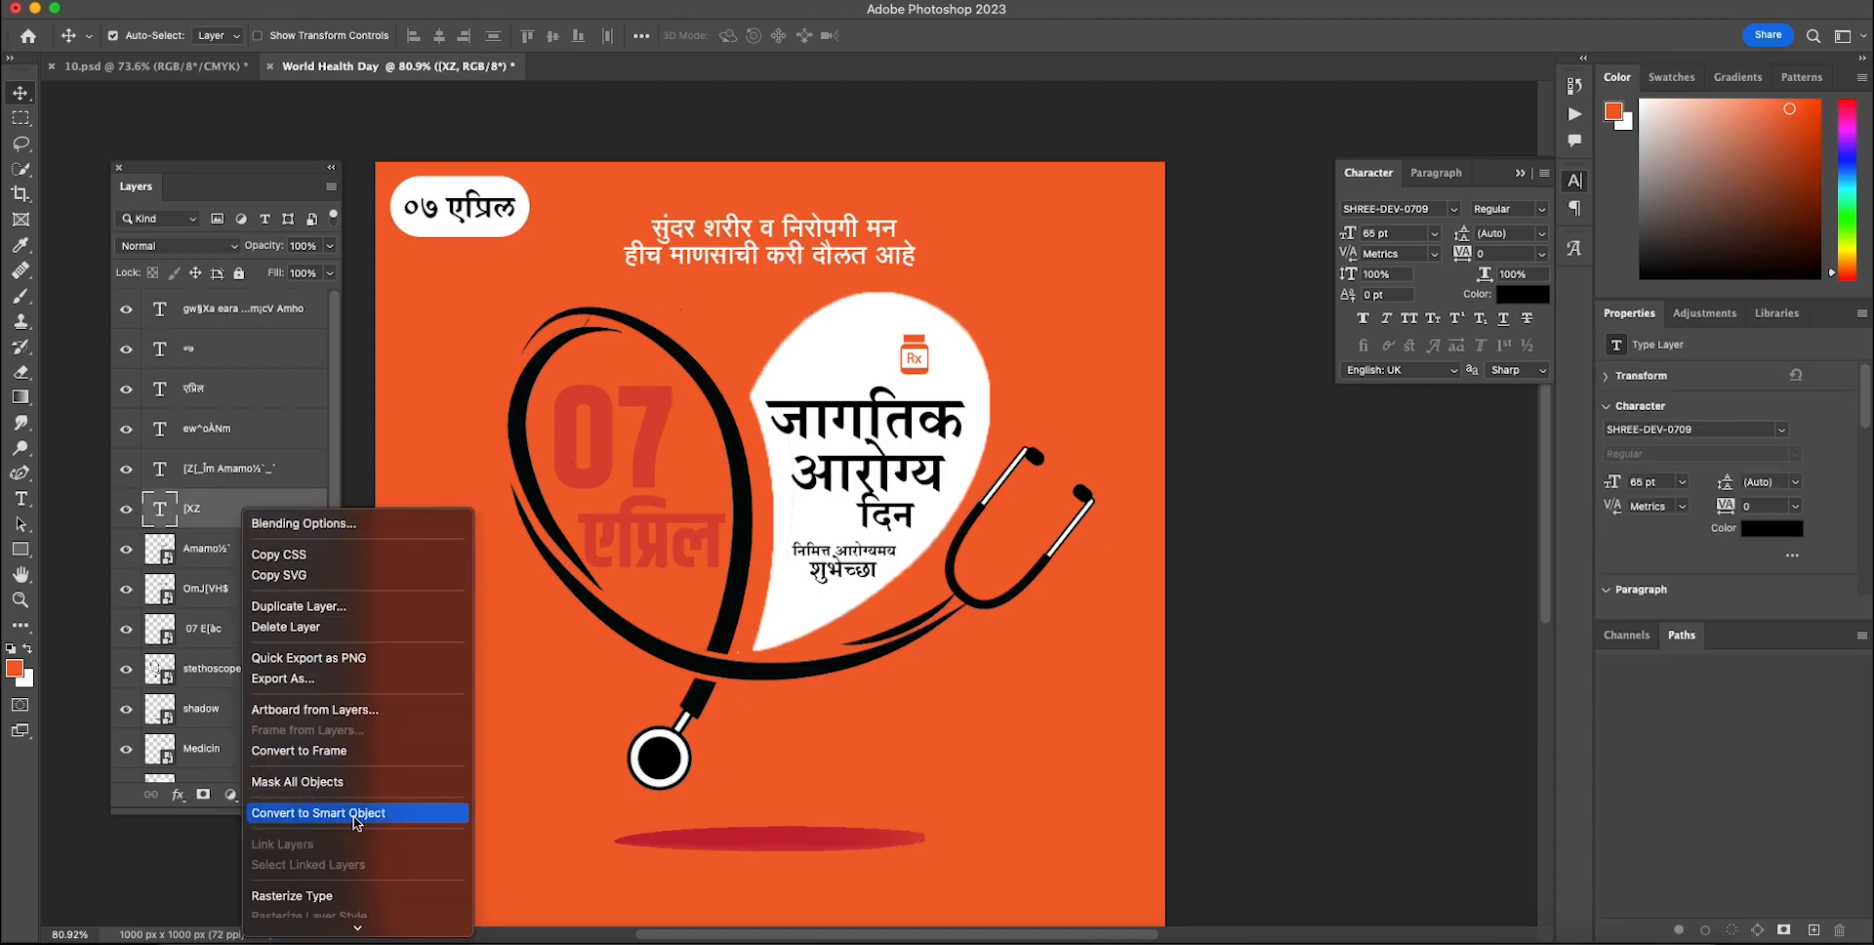
right_click(251, 475)
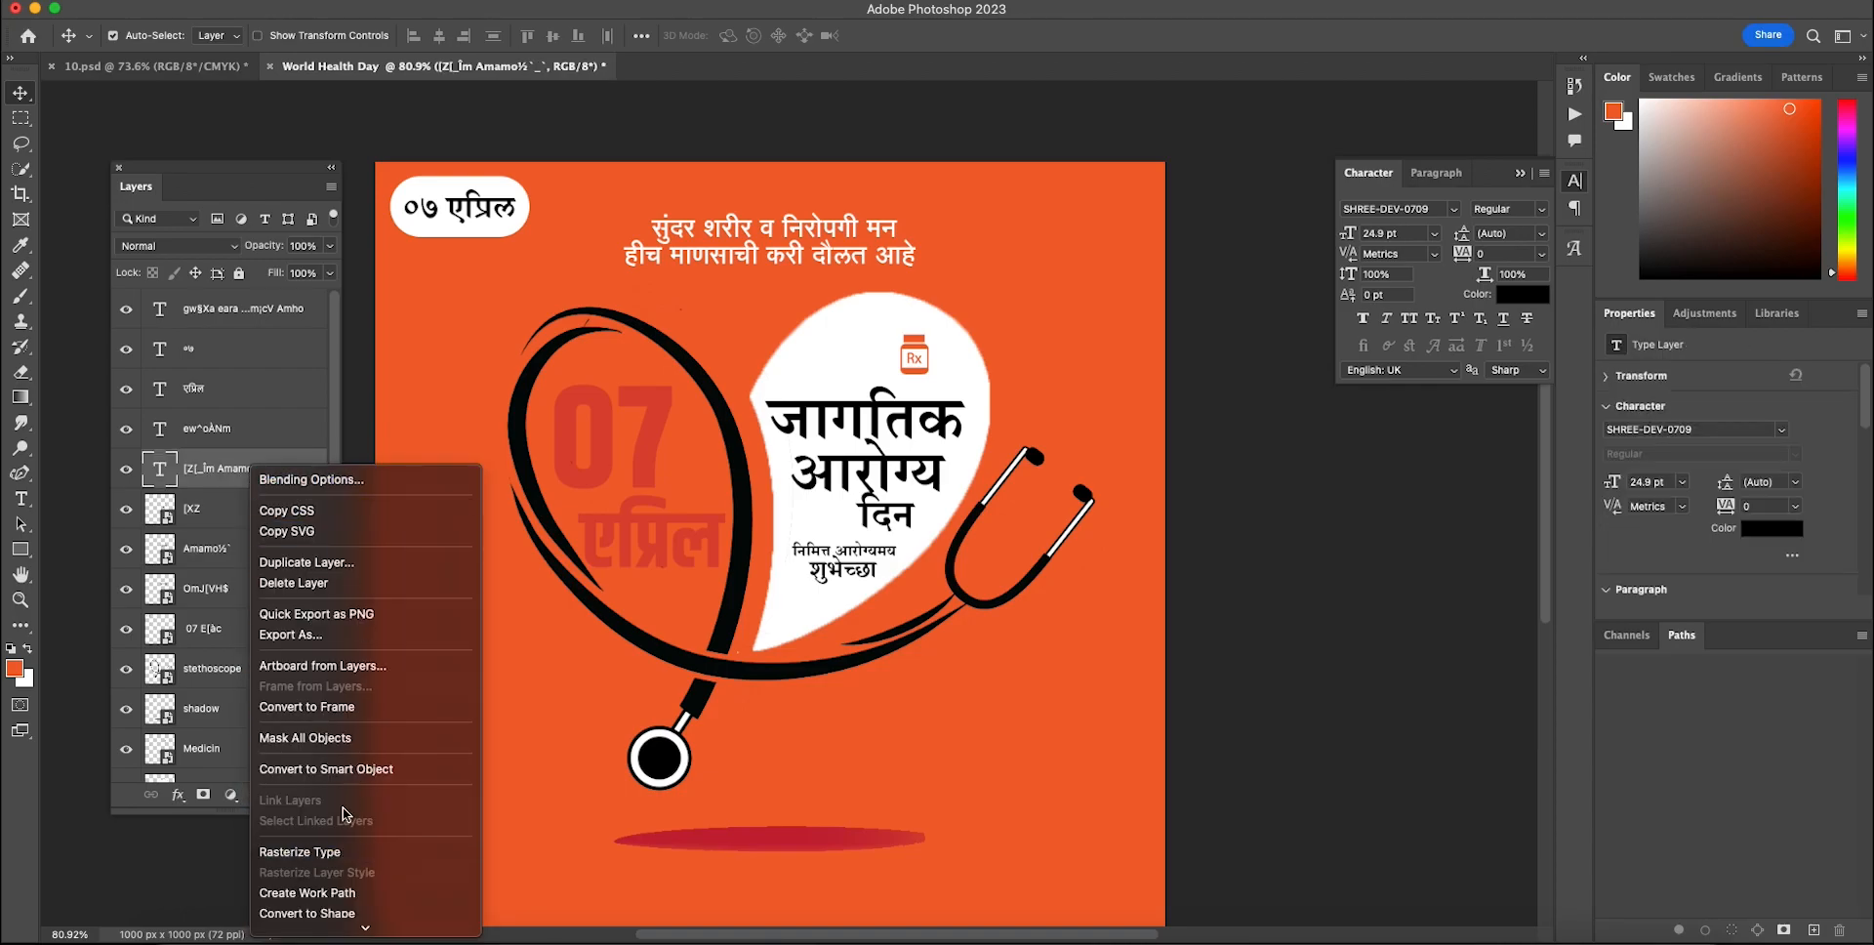
click(332, 769)
right_click(249, 436)
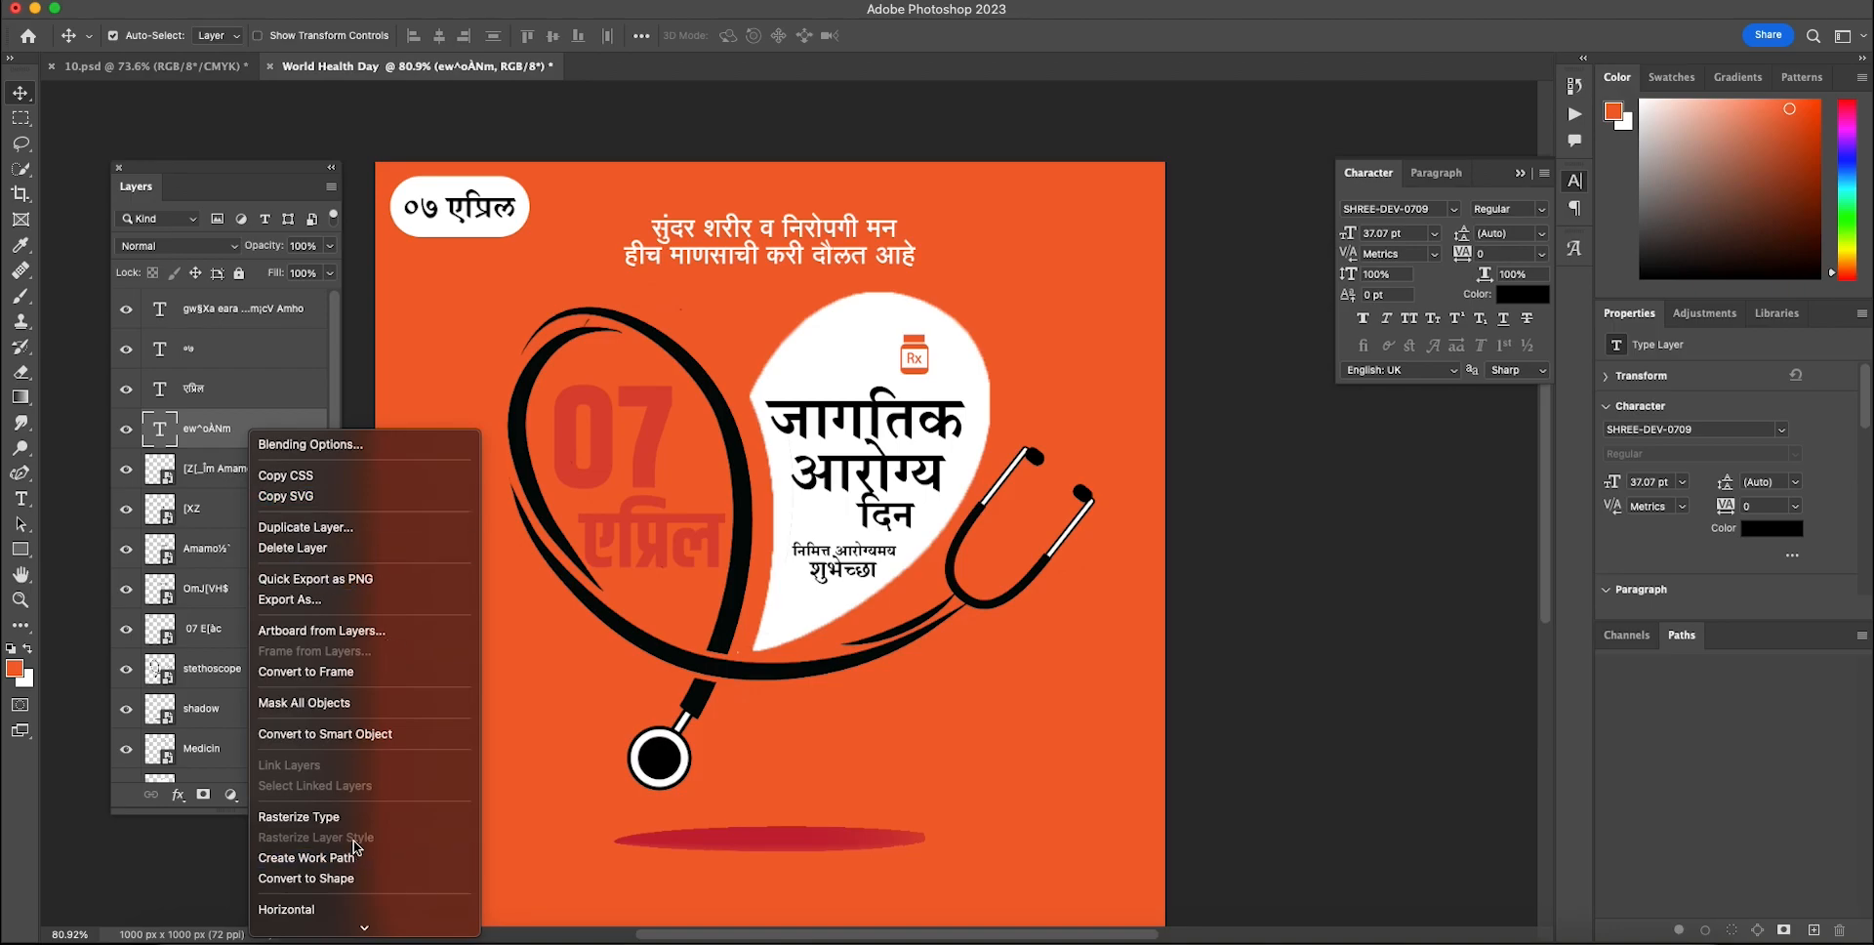
click(324, 734)
- Convert the red एप्रिल, the red 07 and the white slogan text layers to separate smart objects
click(234, 398)
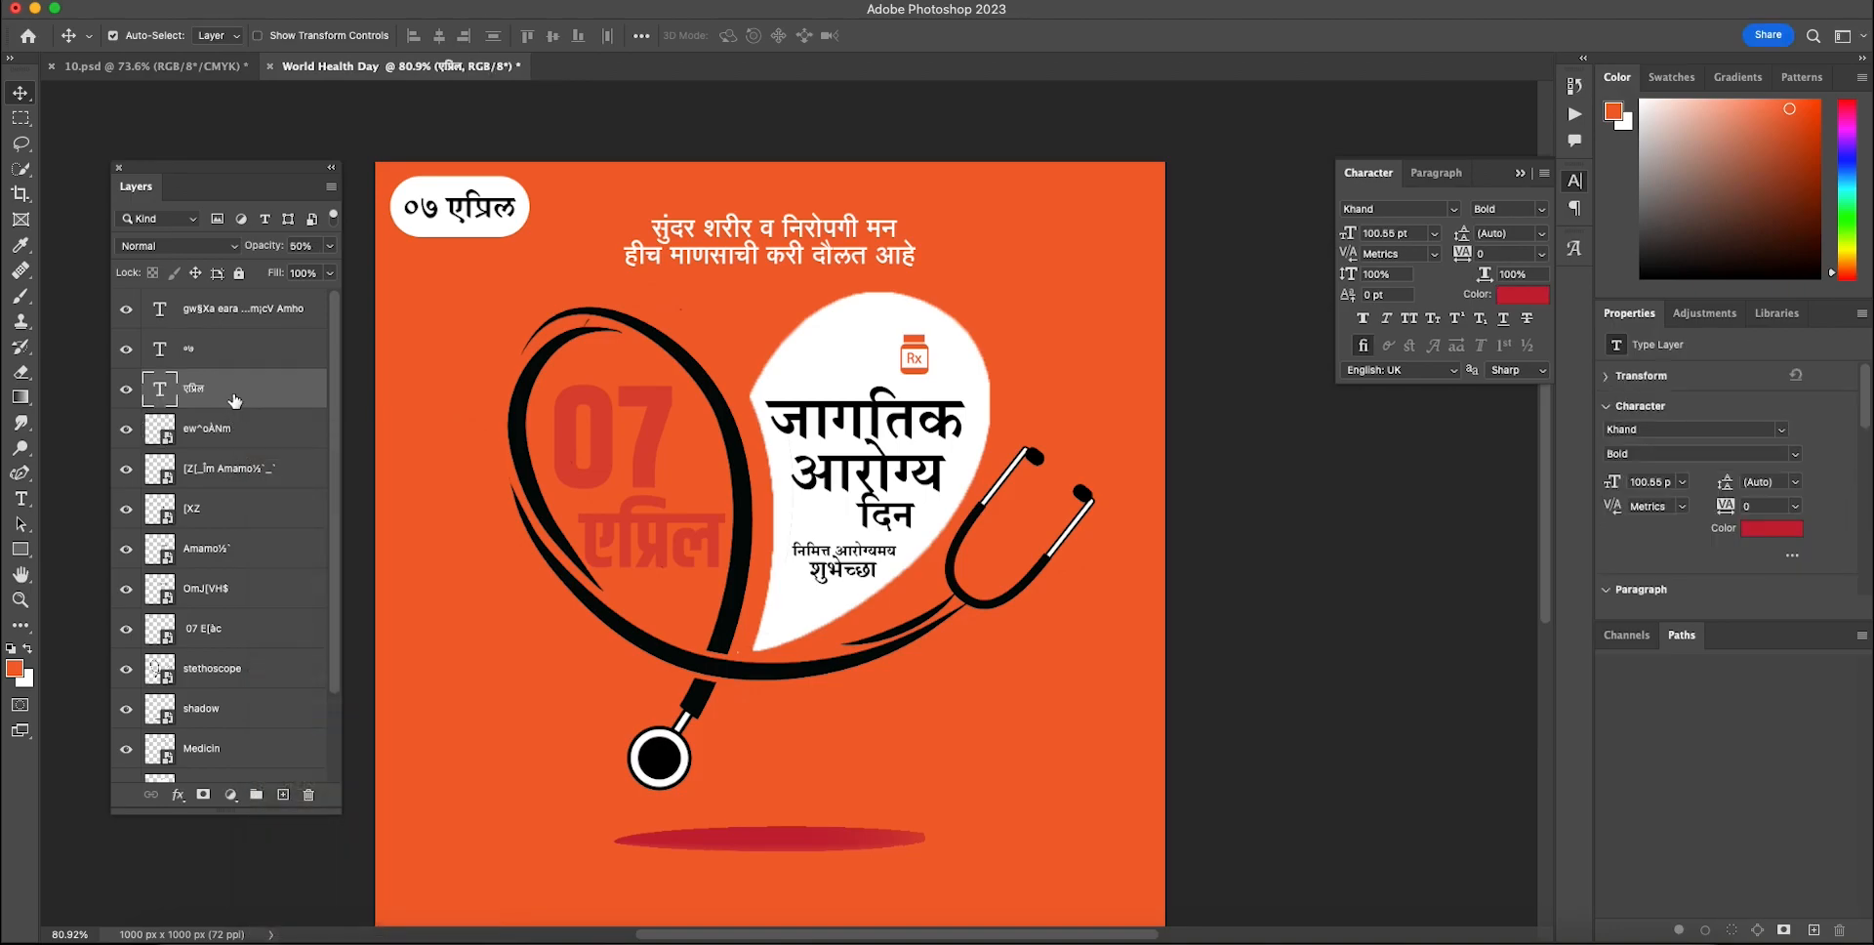
right_click(234, 400)
click(354, 691)
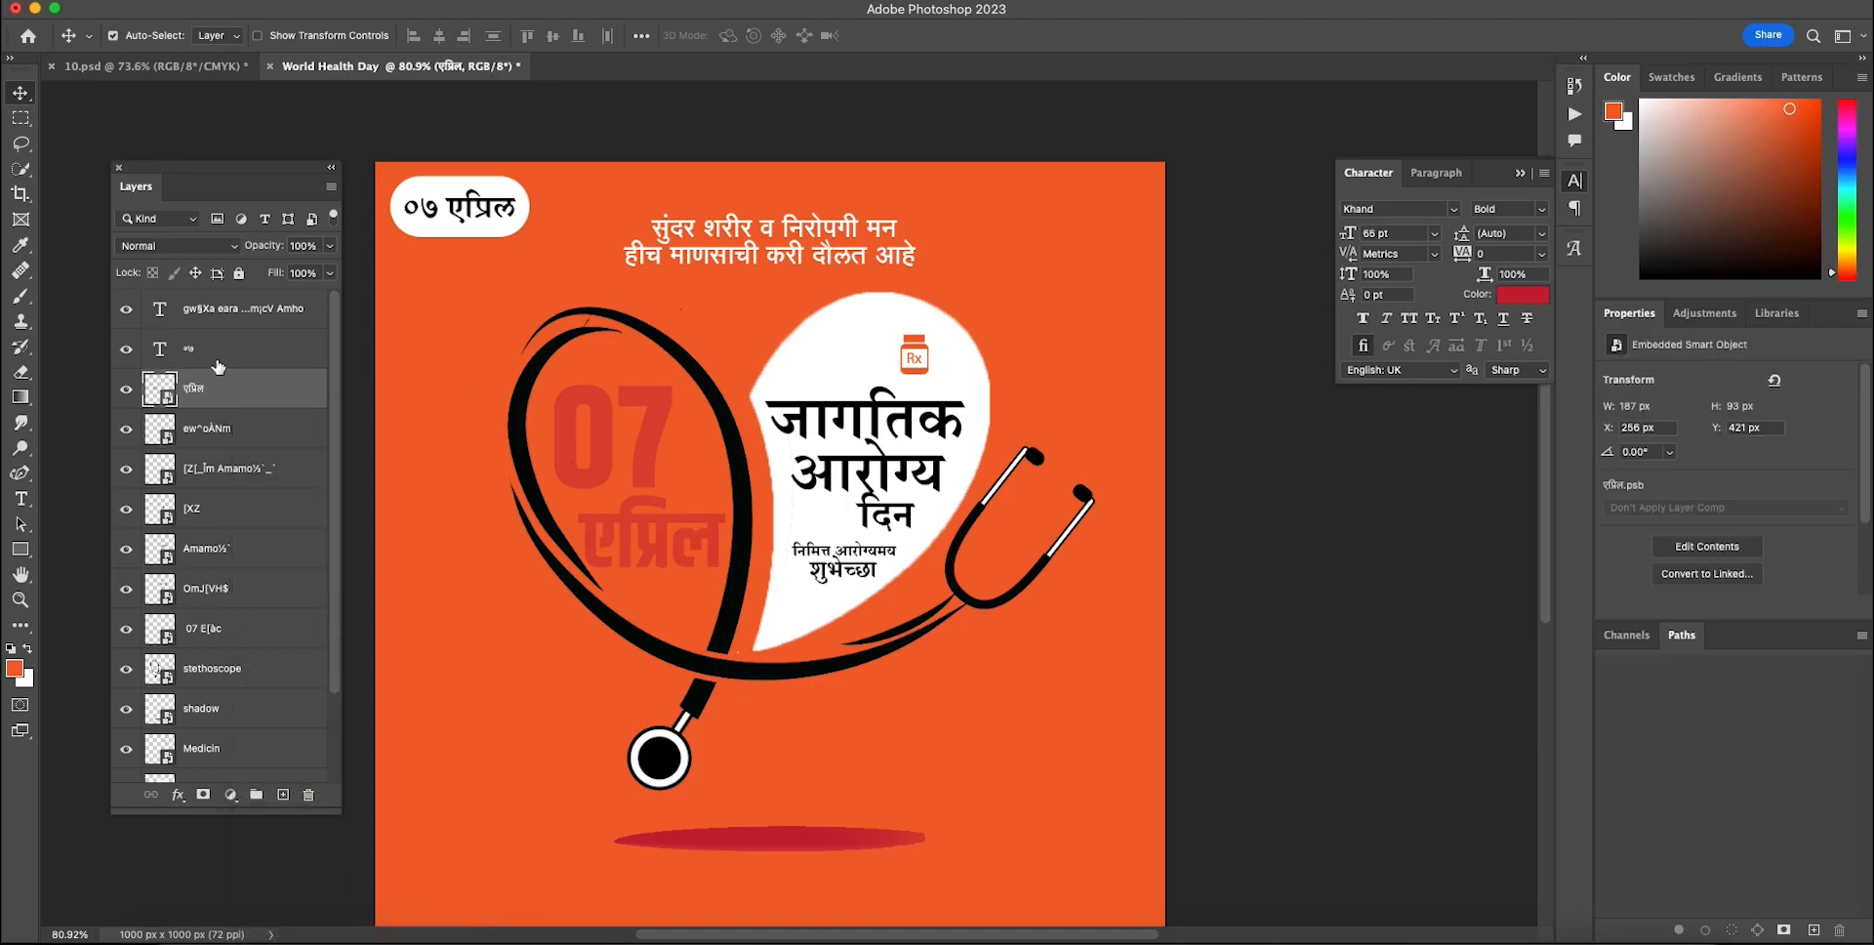
right_click(245, 359)
click(322, 654)
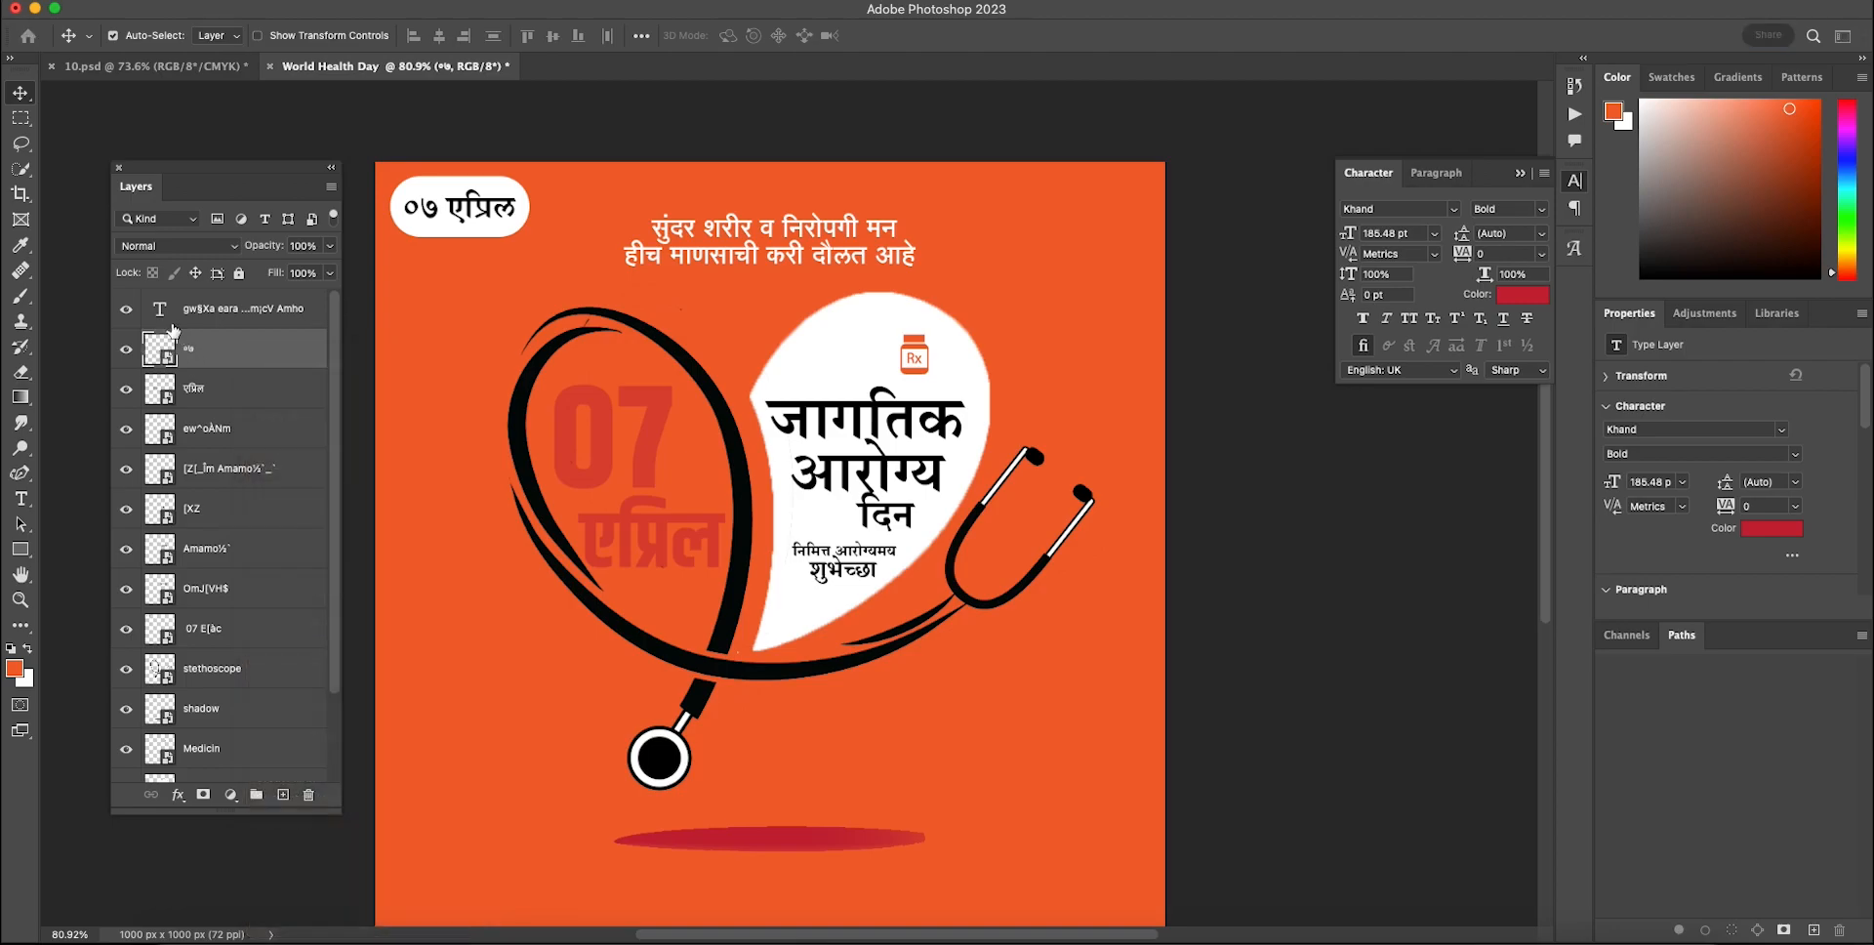
right_click(242, 310)
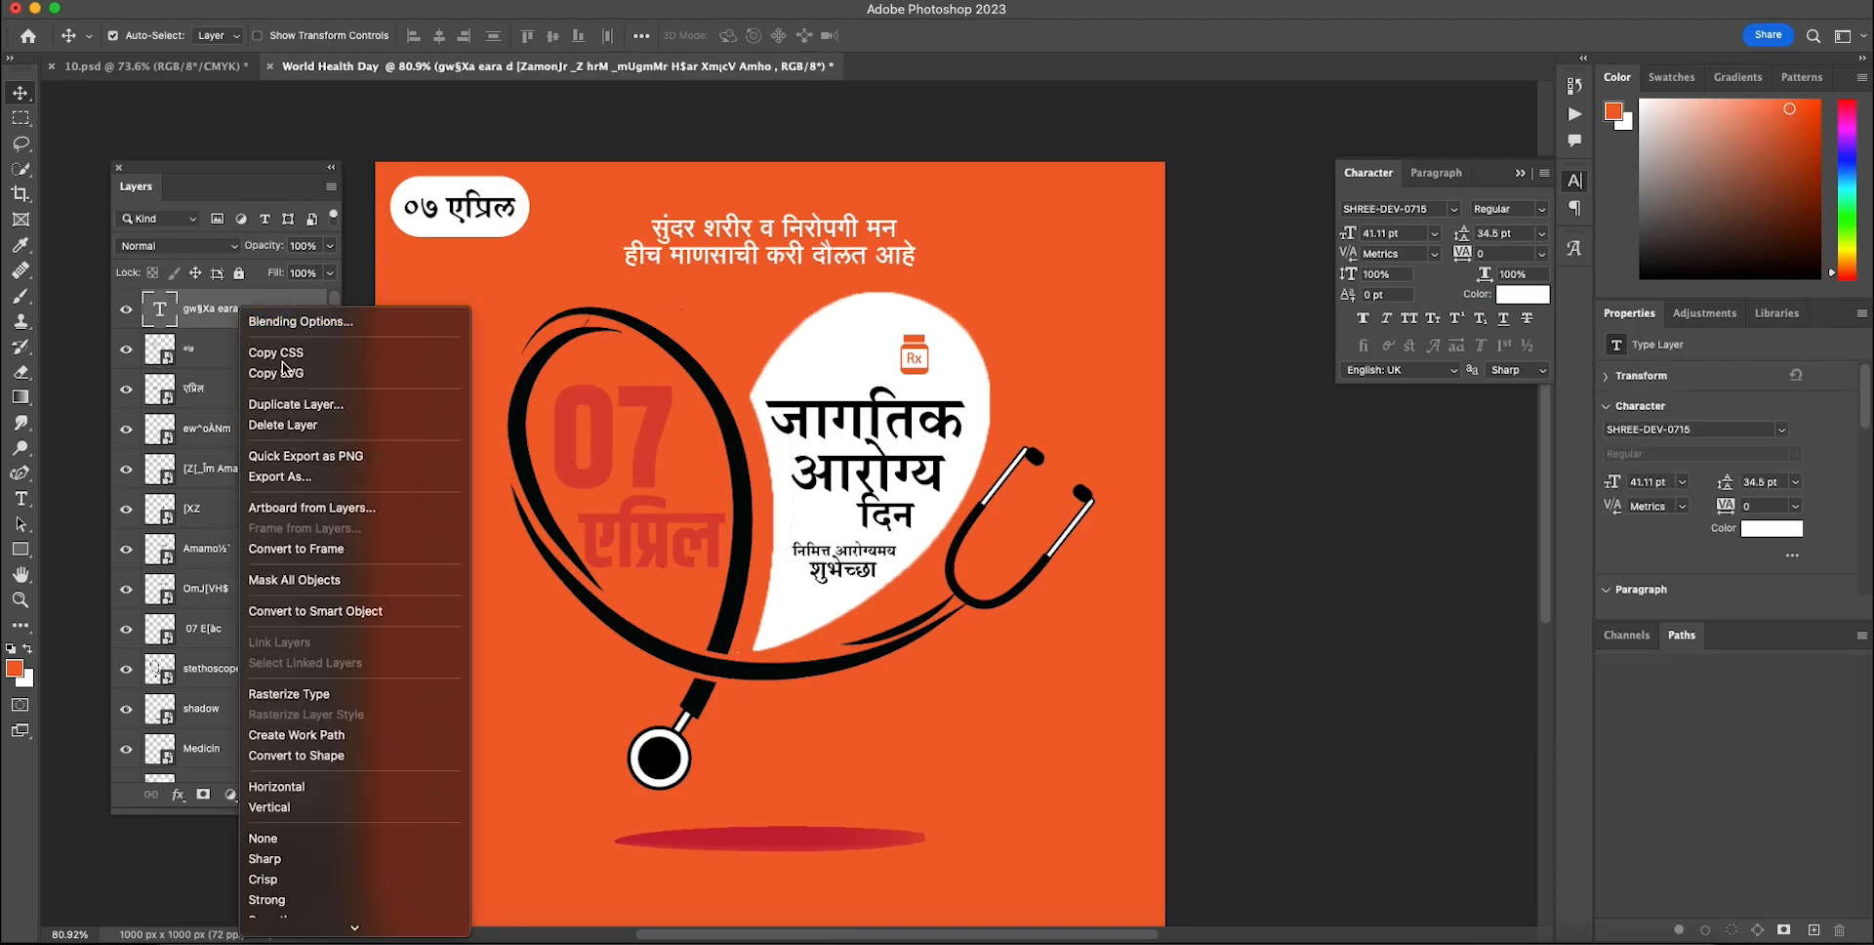
click(316, 611)
scroll(725, 611, down, 3)
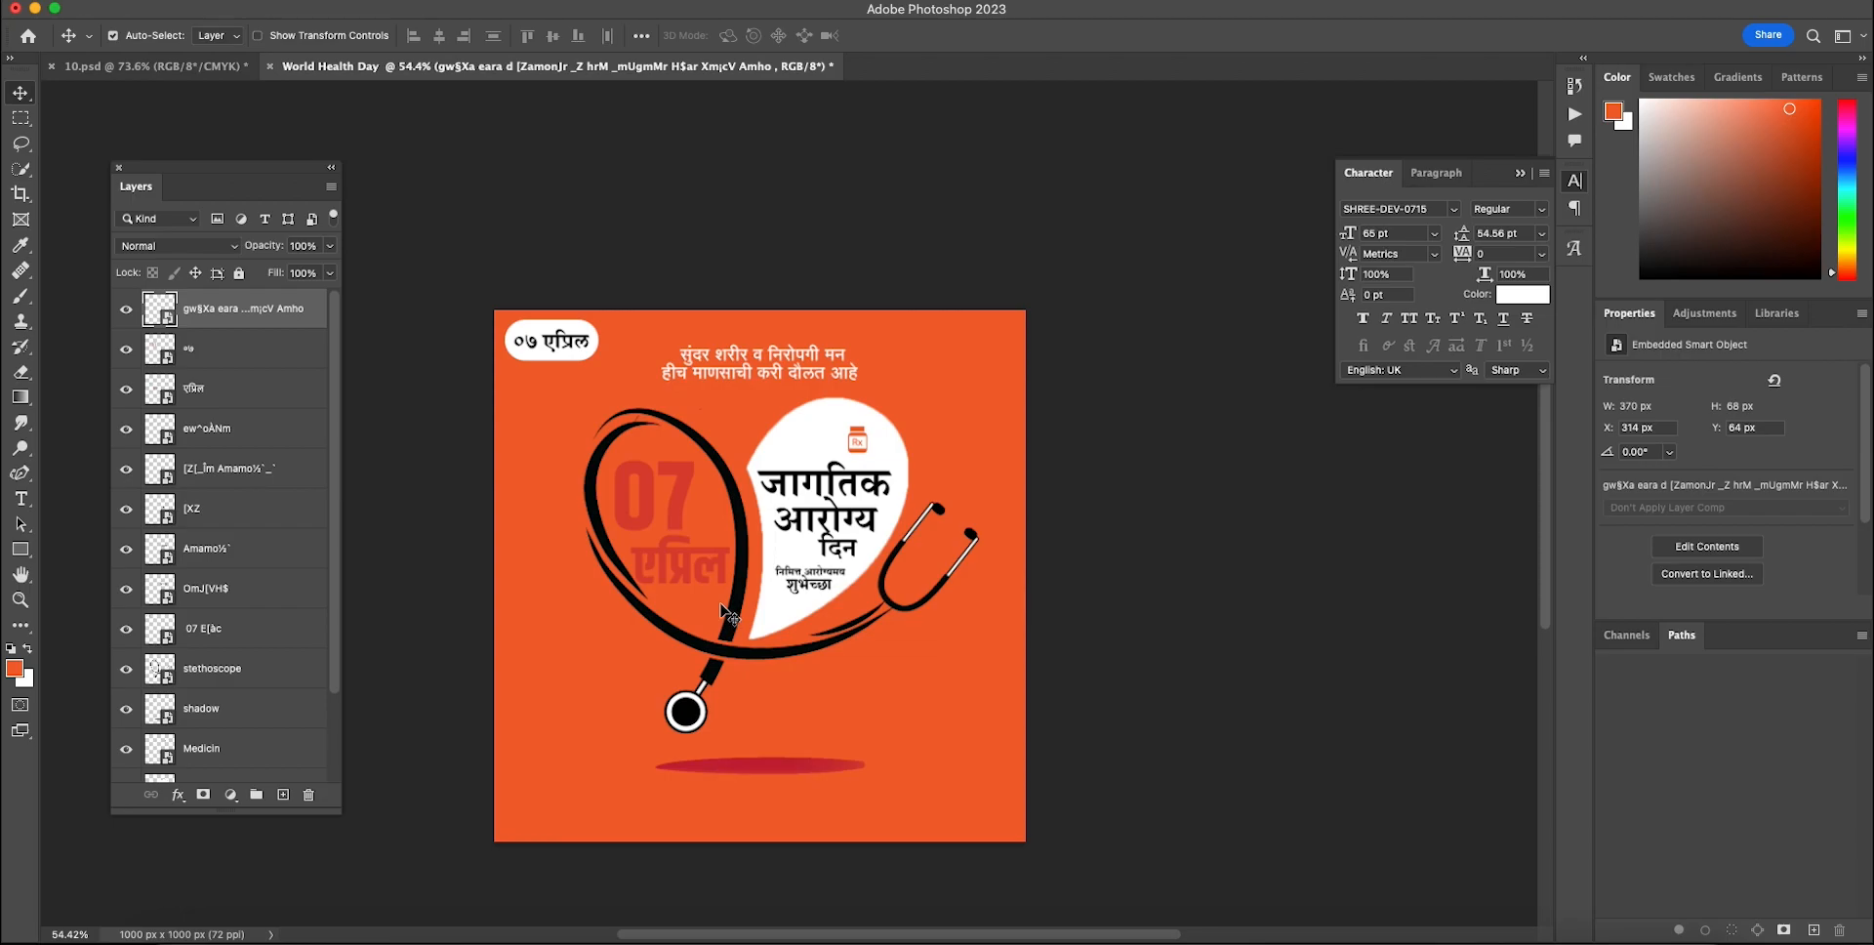
scroll(700, 623, up, 1)
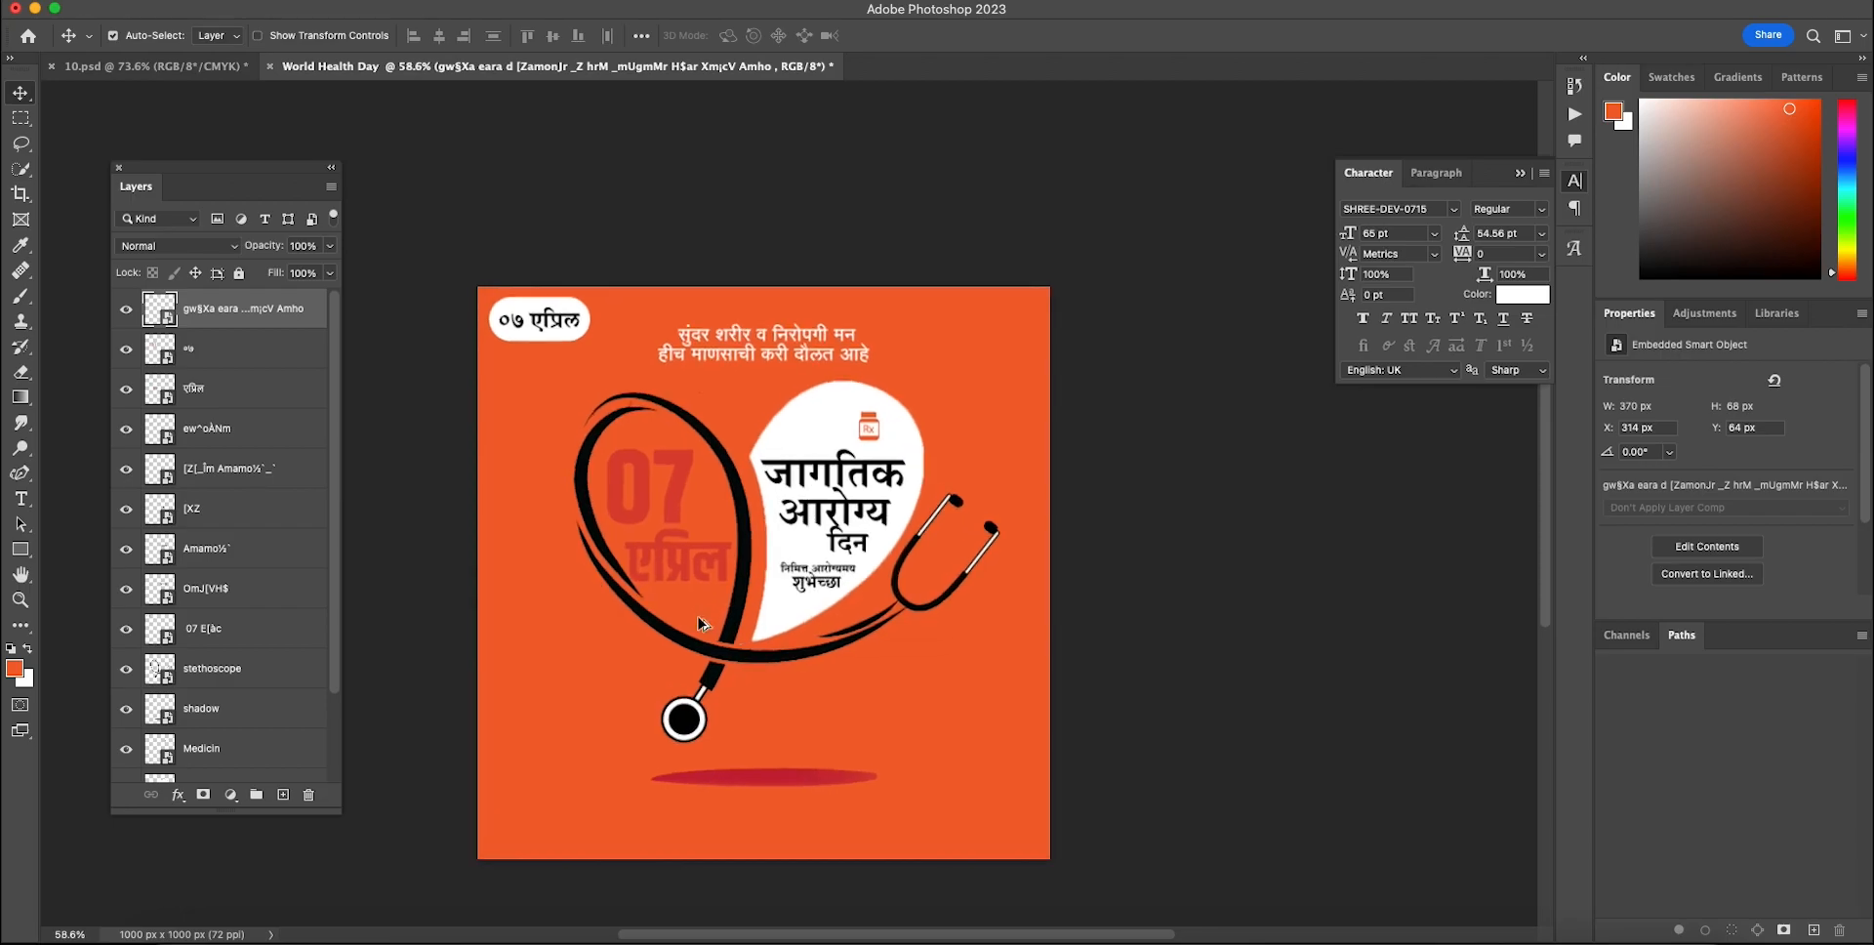
- Draw a rectangle about 1213 x 66 px across the canvas's lower edge, overlapping both sides, and fill it white
click(1258, 708)
click(22, 550)
drag(410, 811, 1103, 846)
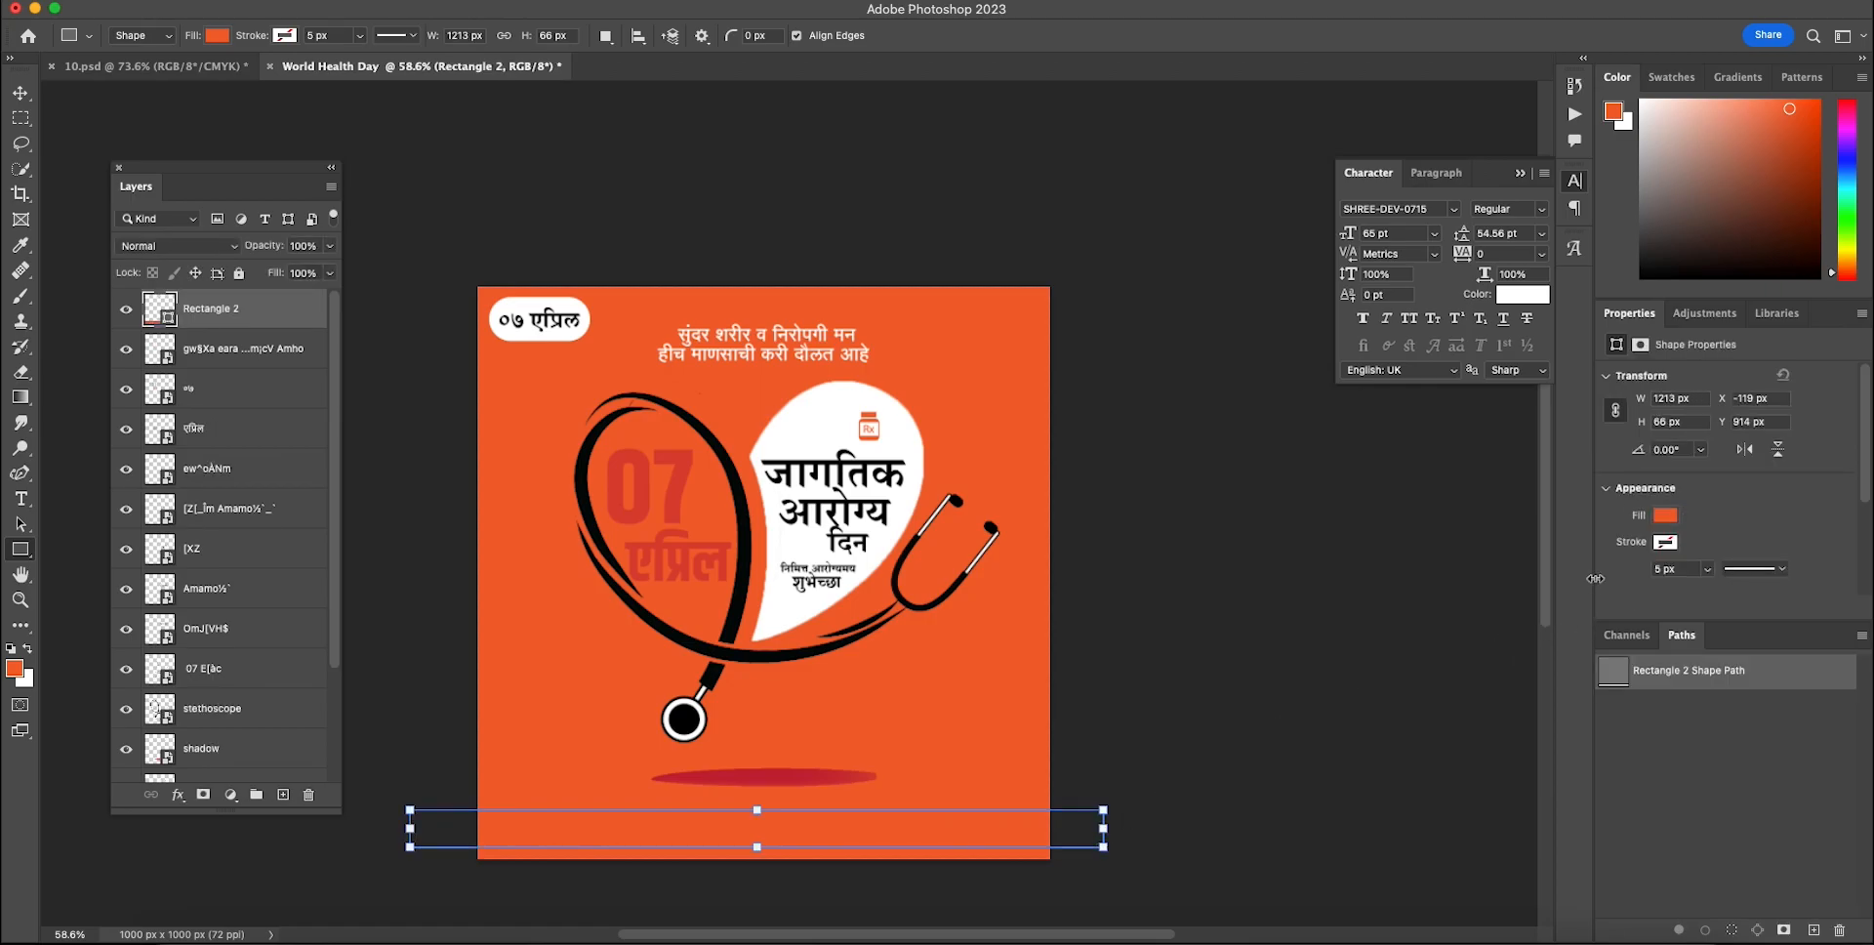
click(1666, 517)
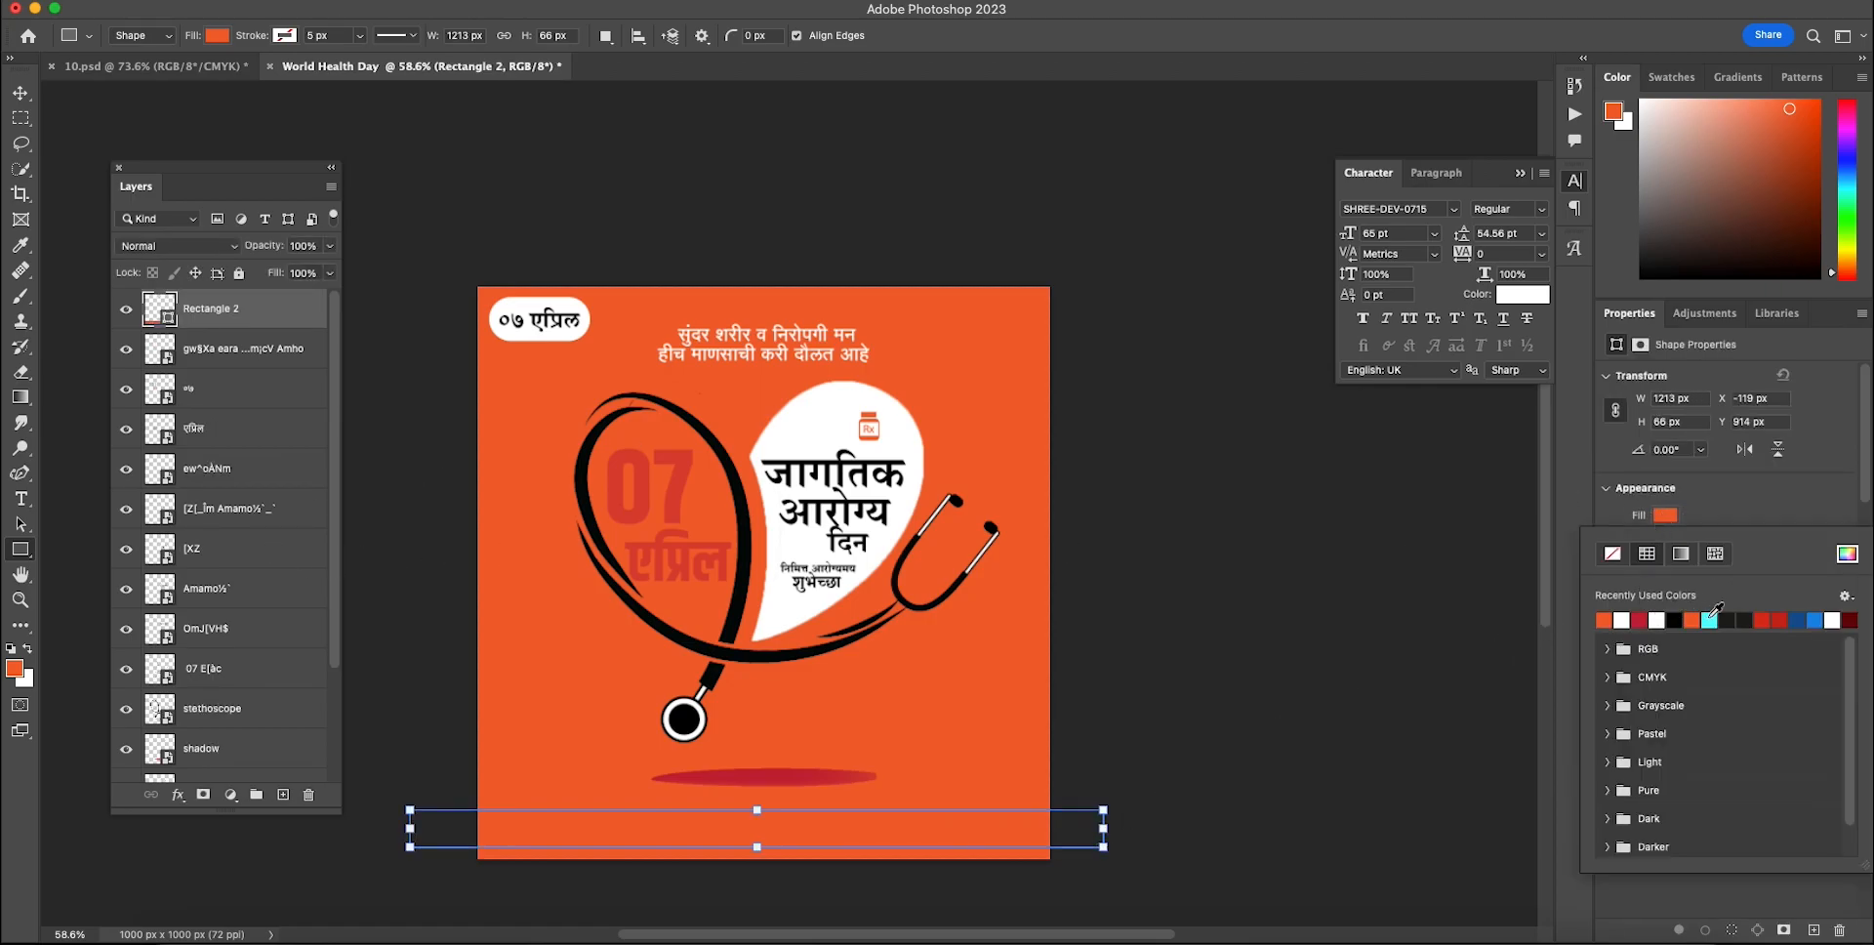
click(1622, 619)
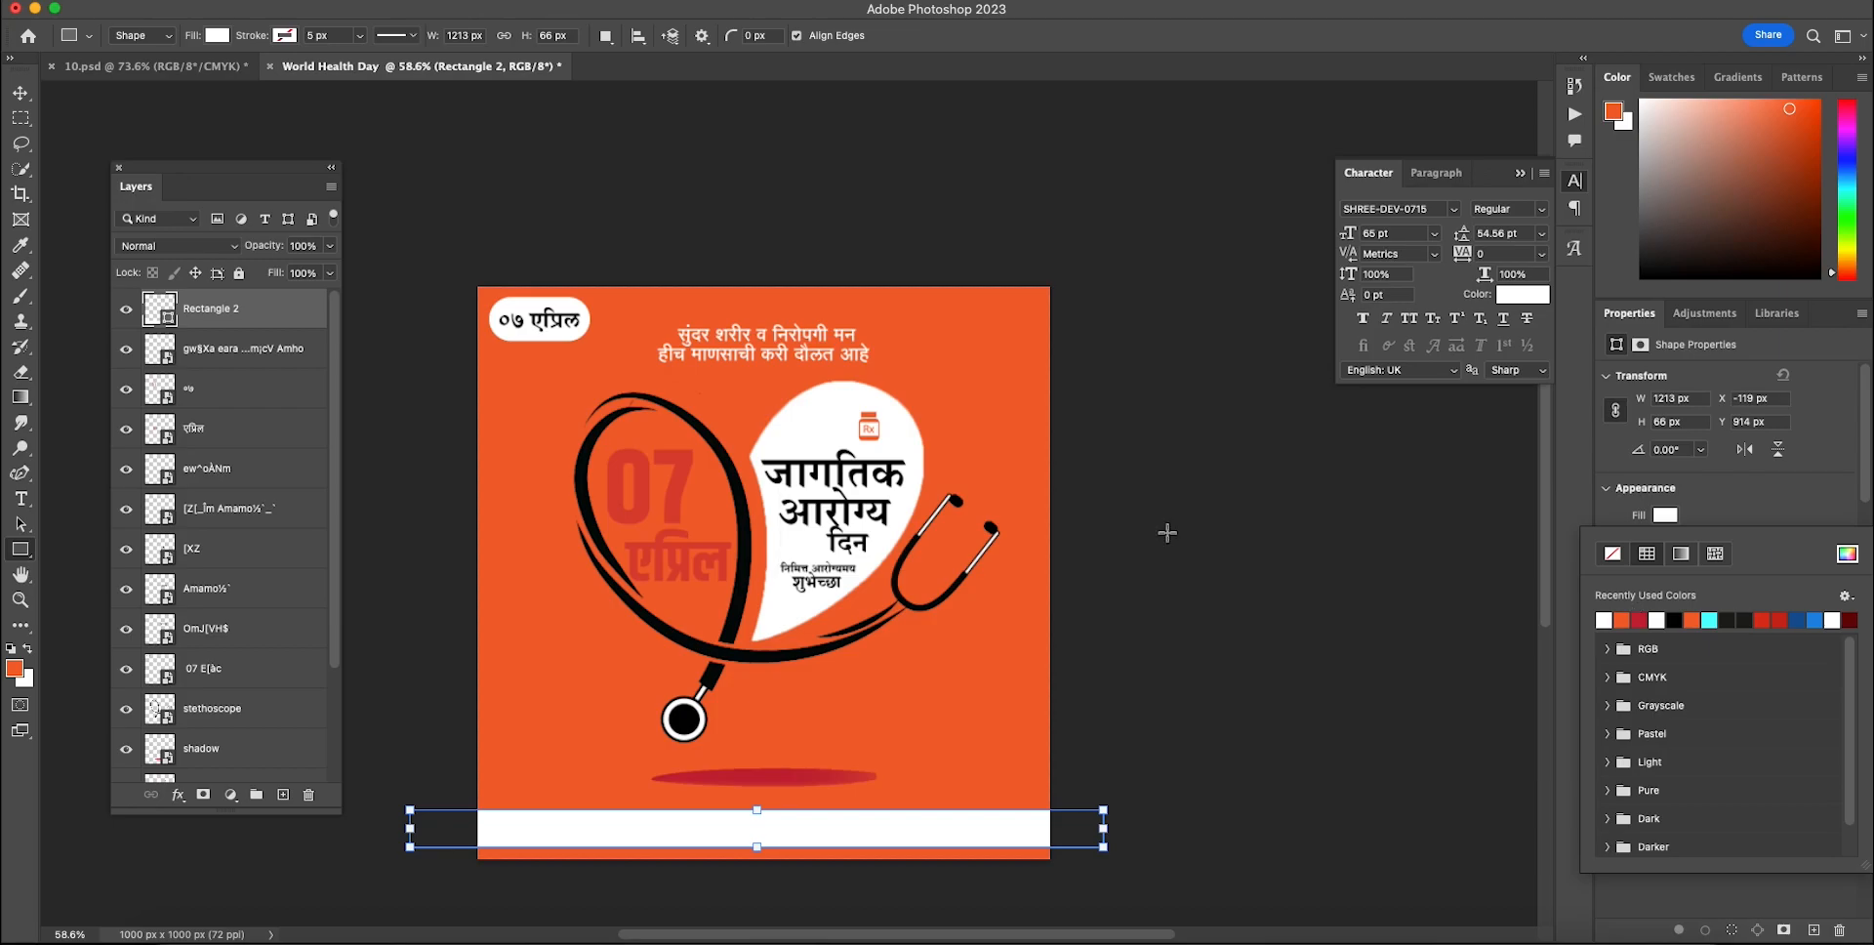
click(21, 95)
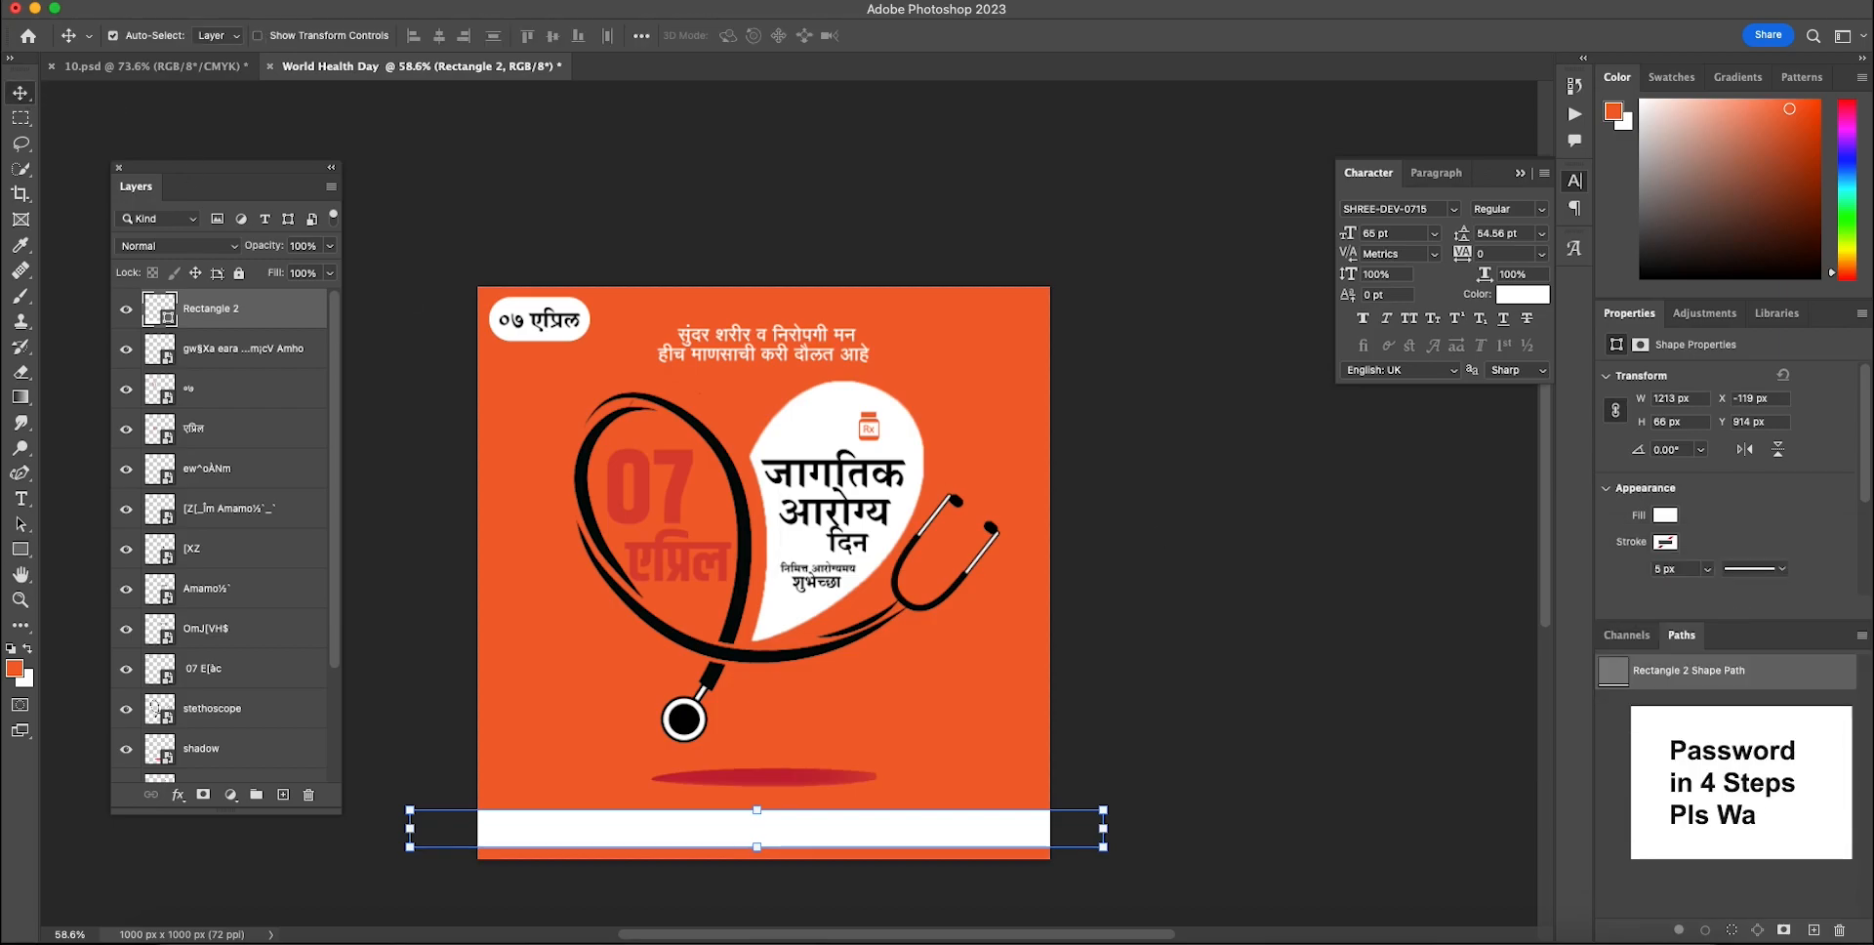
- Add a white 65 pt SHREE-DEV-0715 text line ending in "परिवार व मित्र परिवार" and move it onto the white bar
key(t)
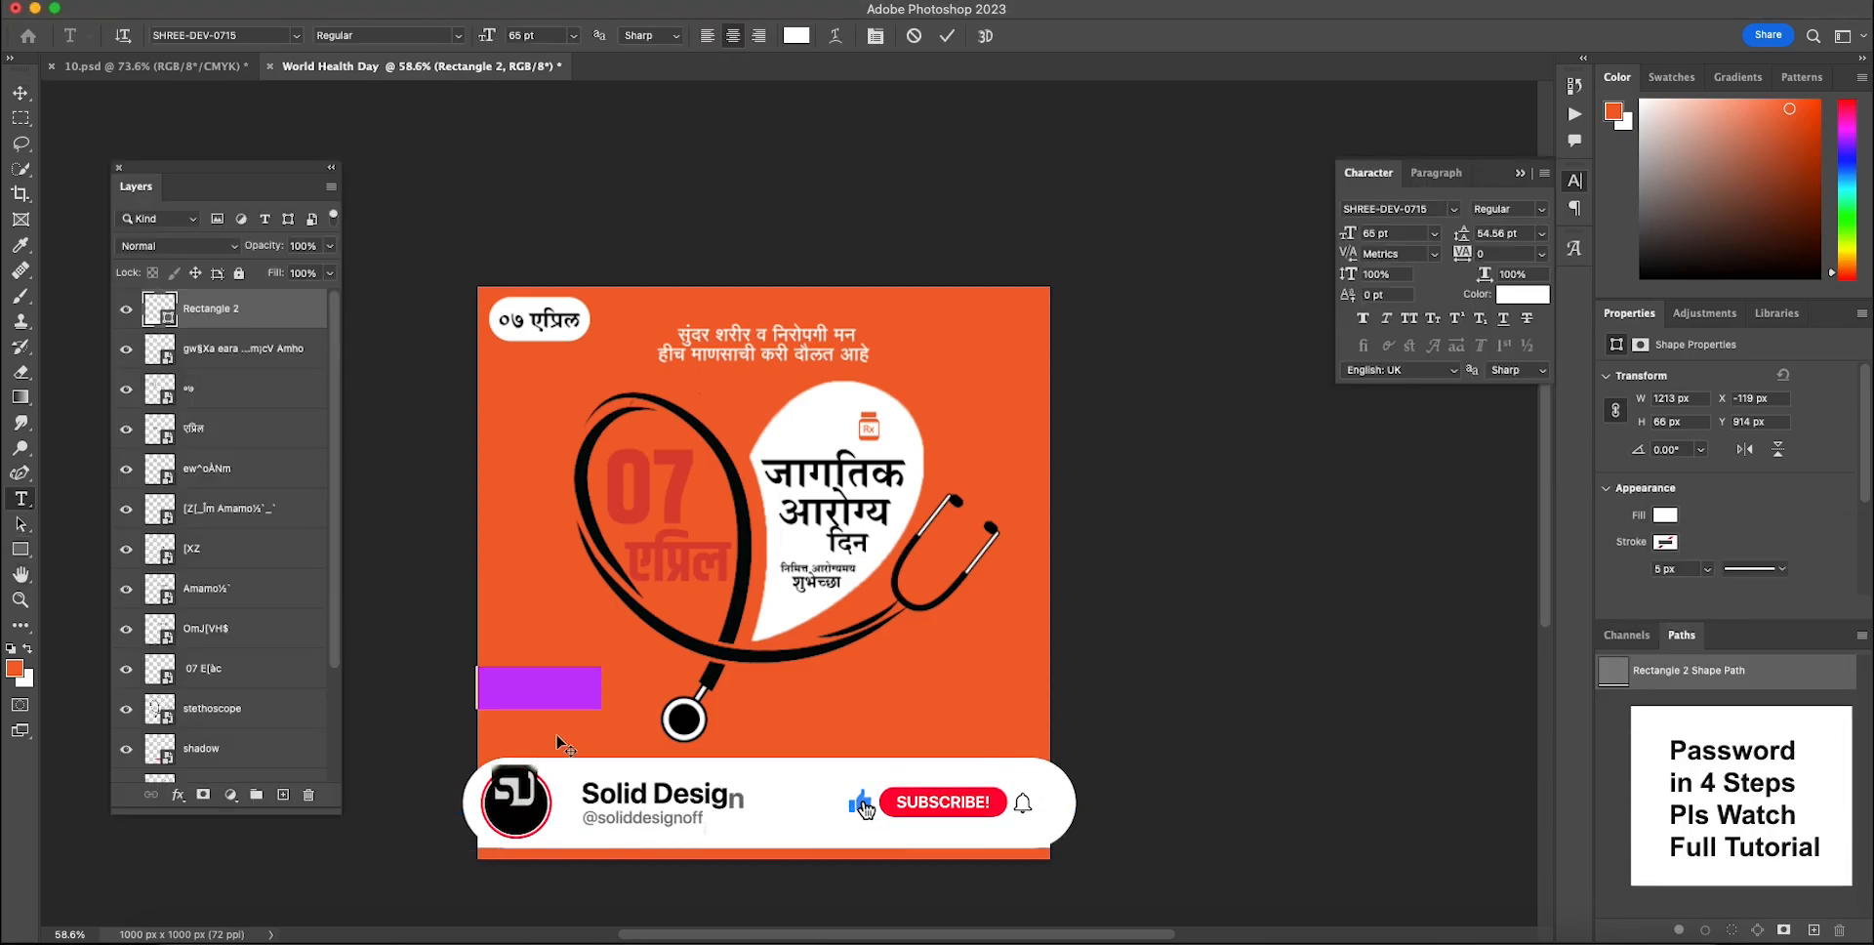
click(600, 695)
text(त्र परिवार व मित्र परिवार)
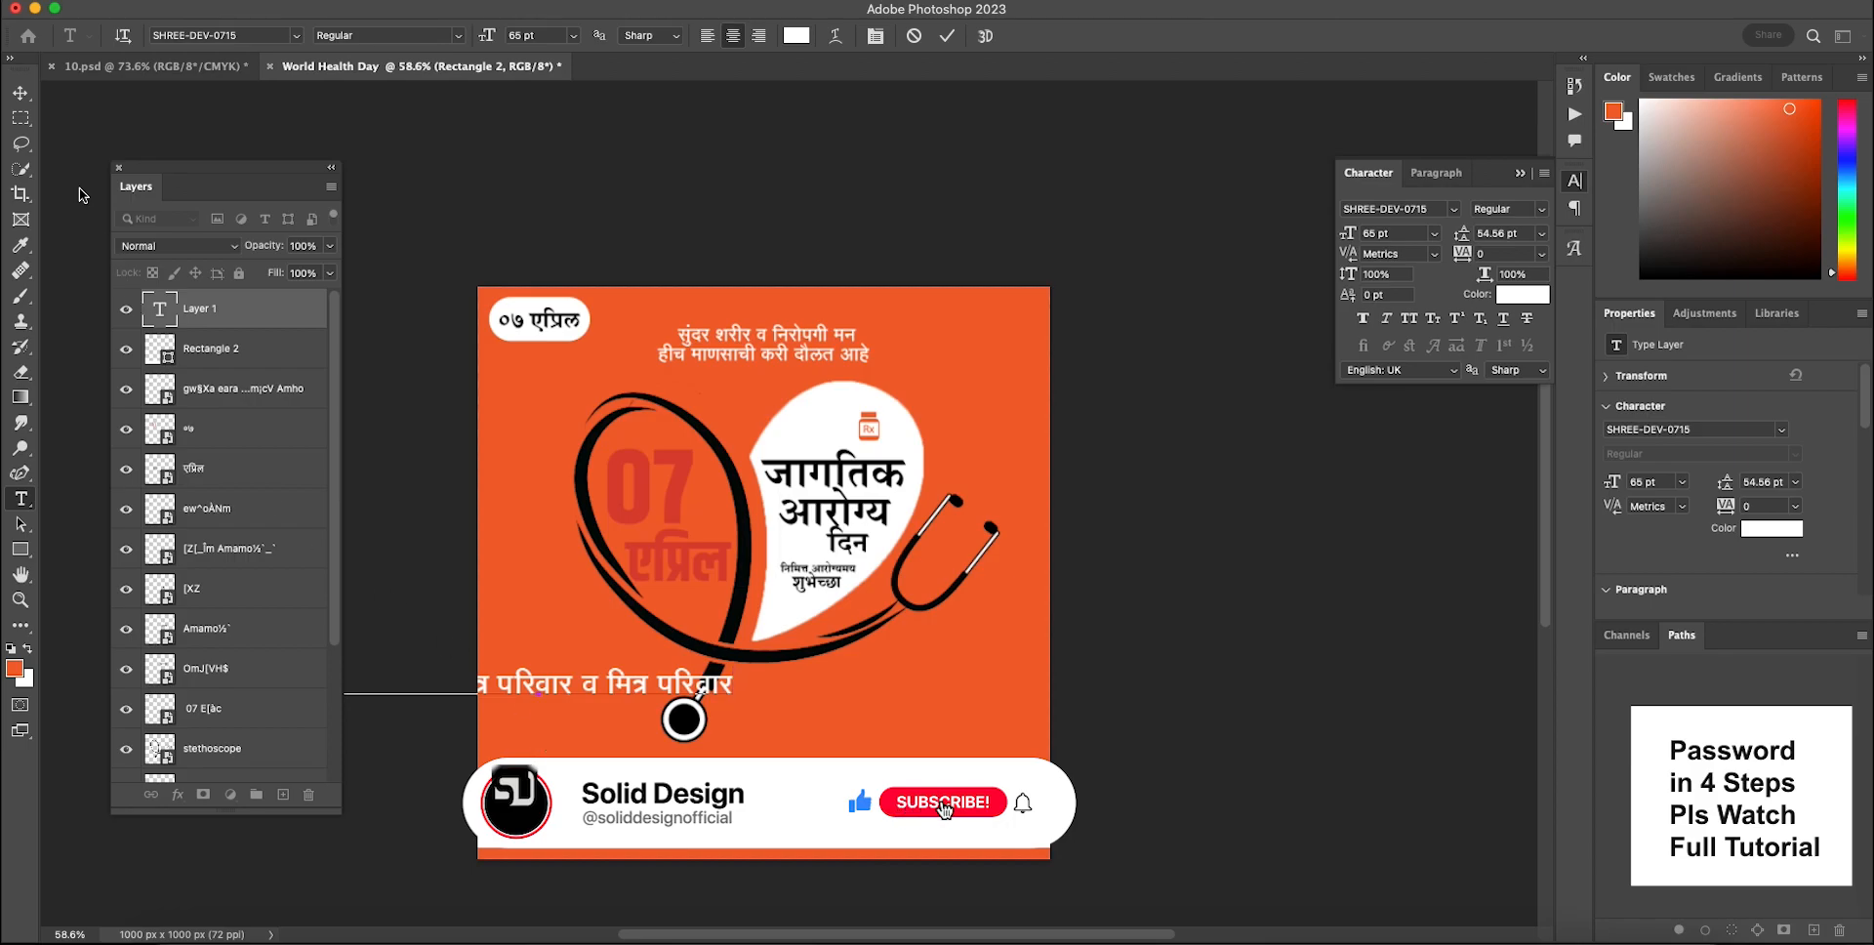
click(20, 94)
drag(716, 685, 953, 812)
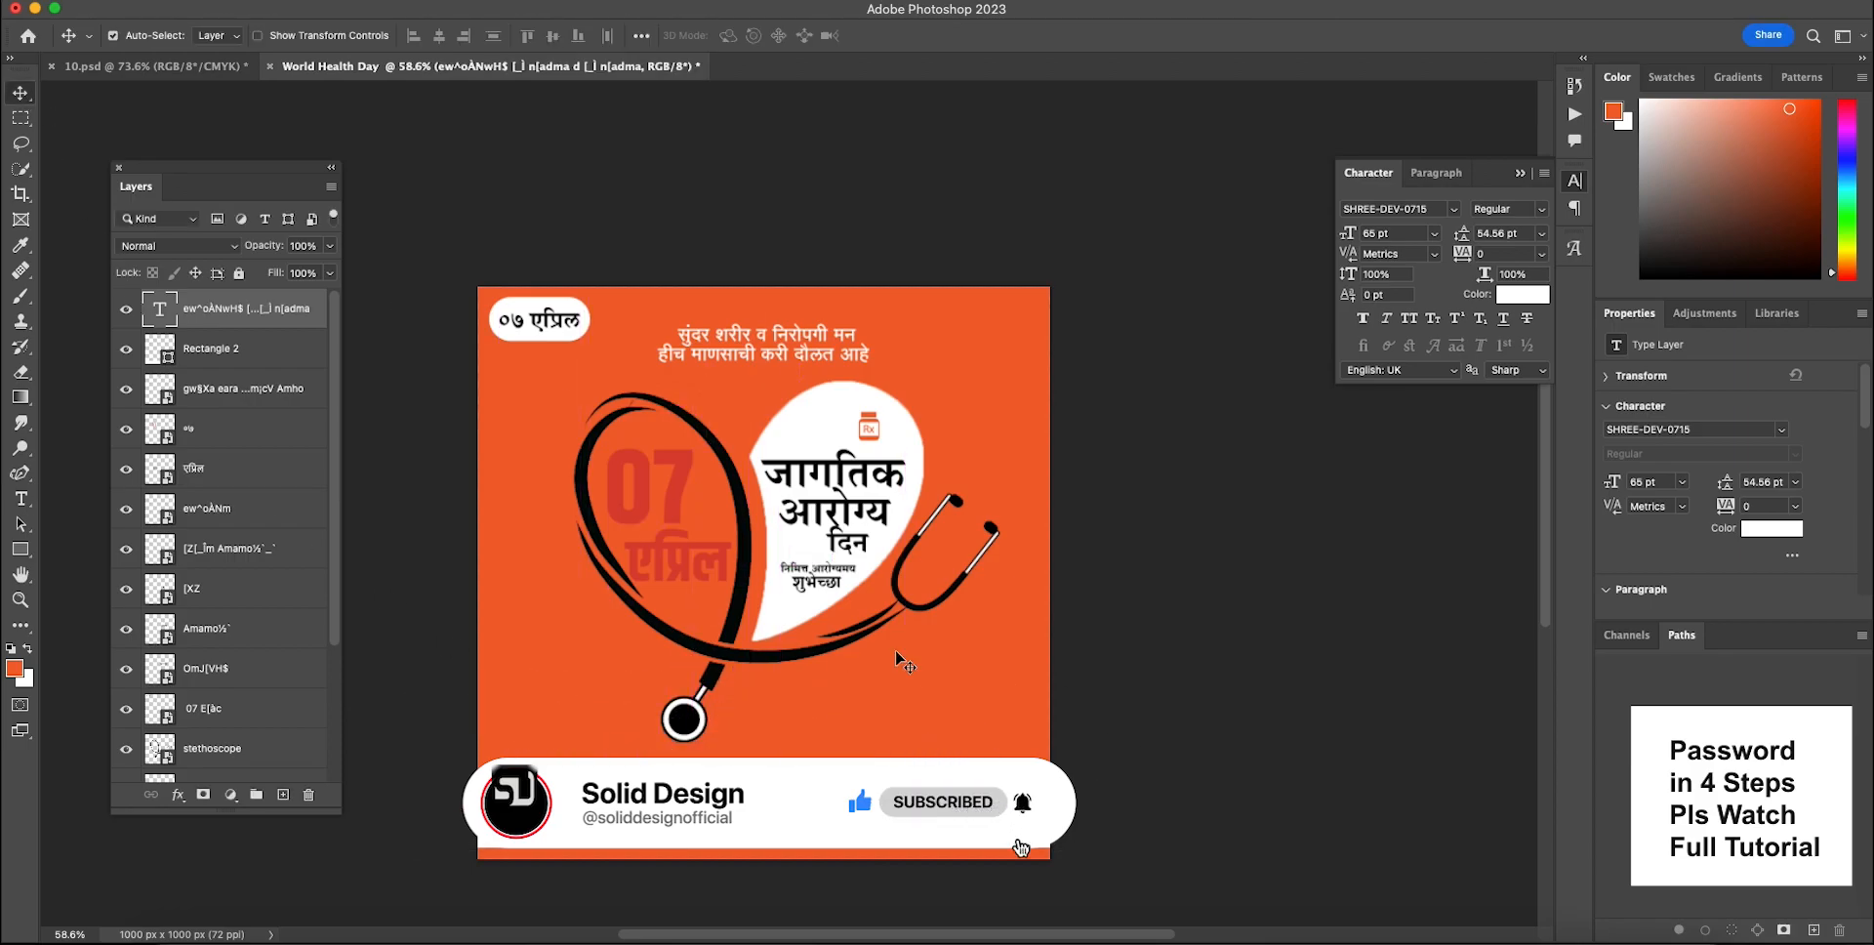
- Recolour the footer text with the red sampled from the ellipse beneath the stethoscope and set its size to 55 pt
click(1522, 295)
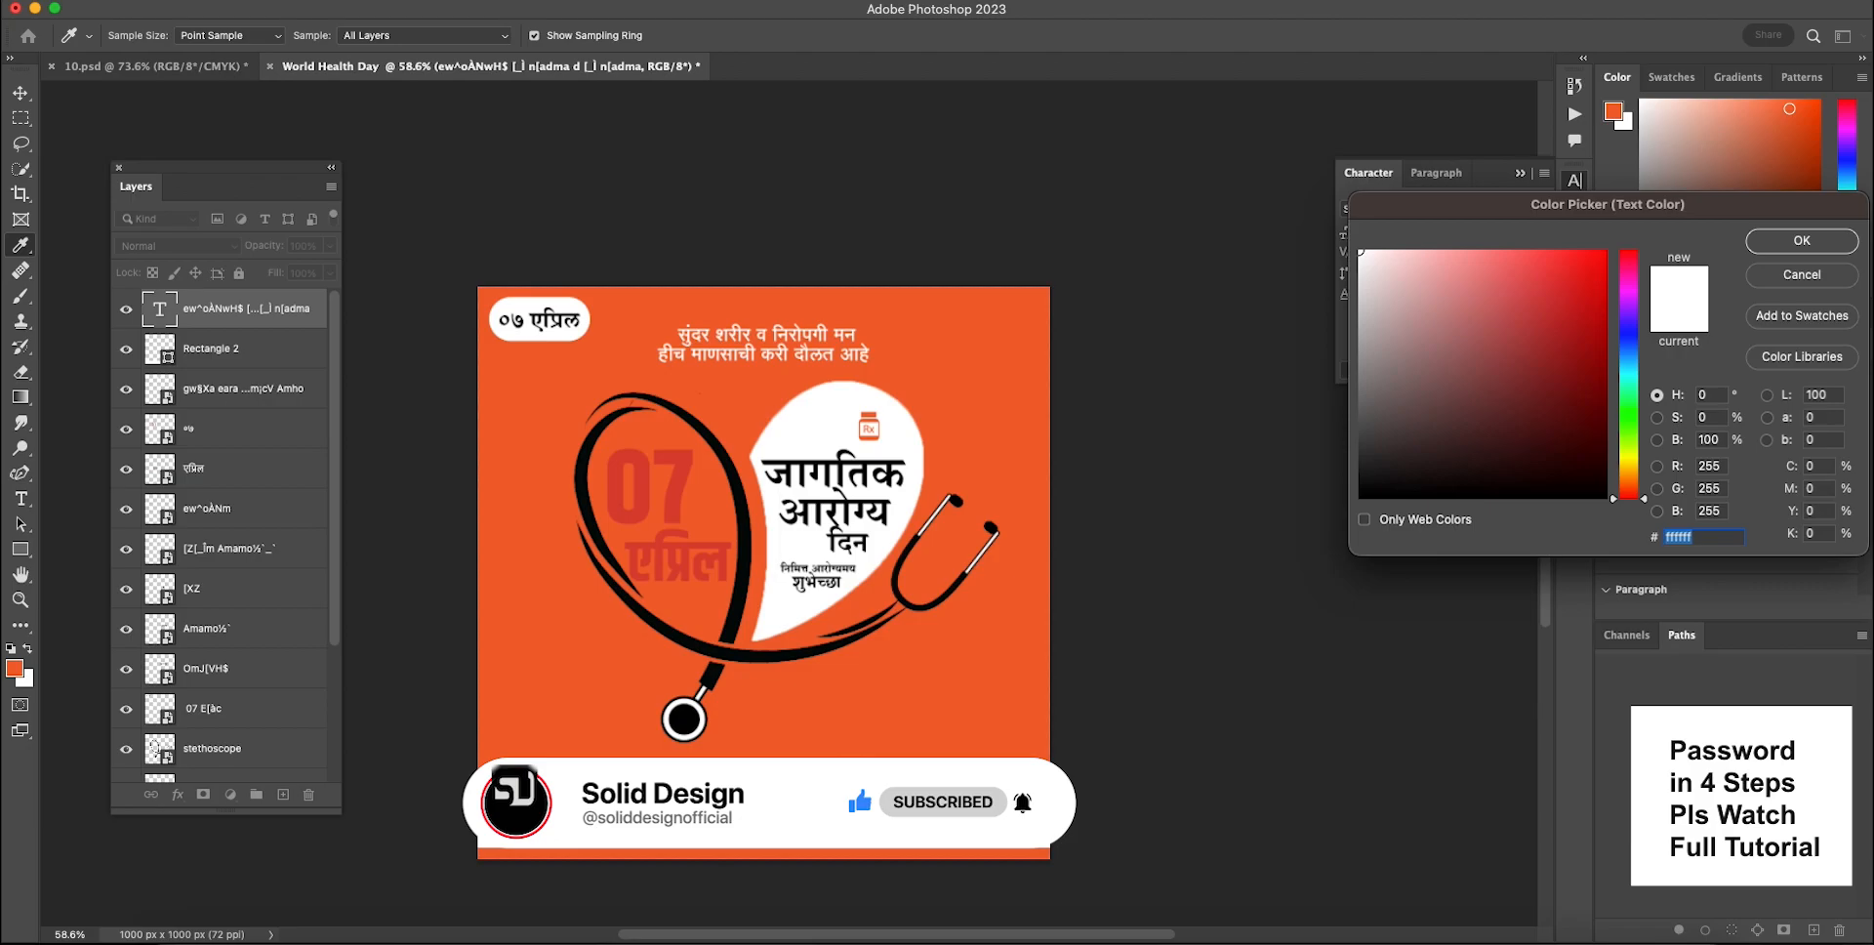
click(859, 808)
click(1787, 242)
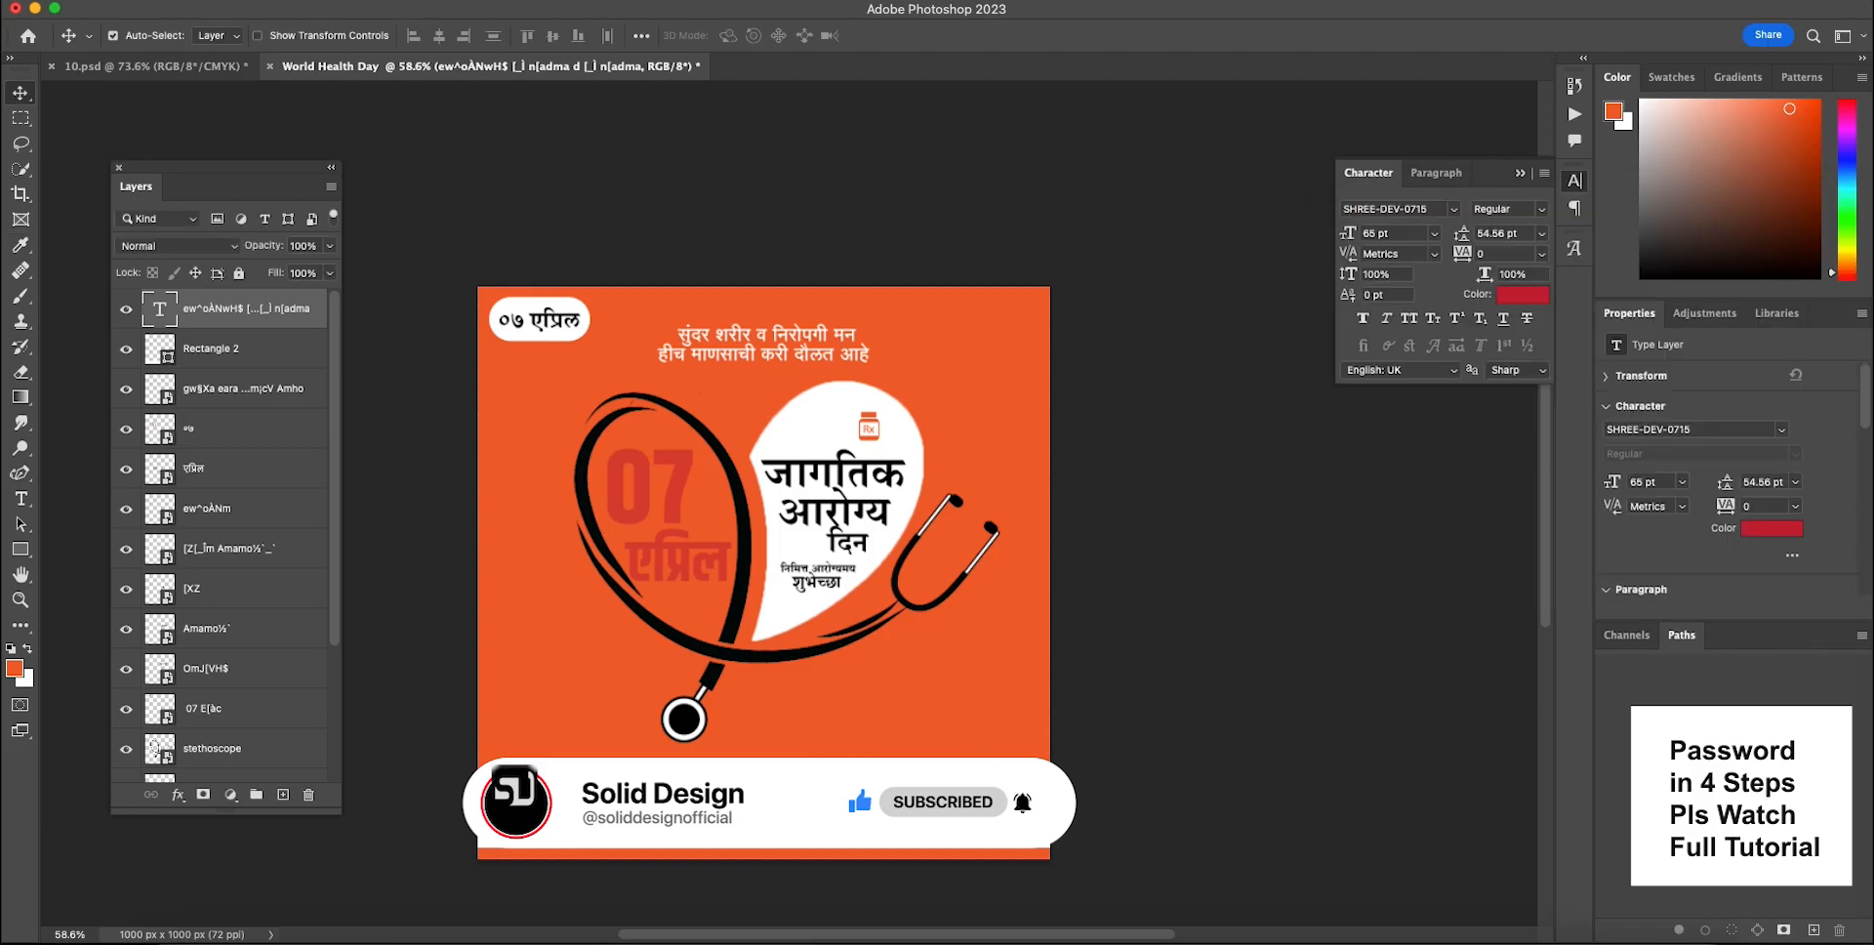
scroll(824, 804, up, 5)
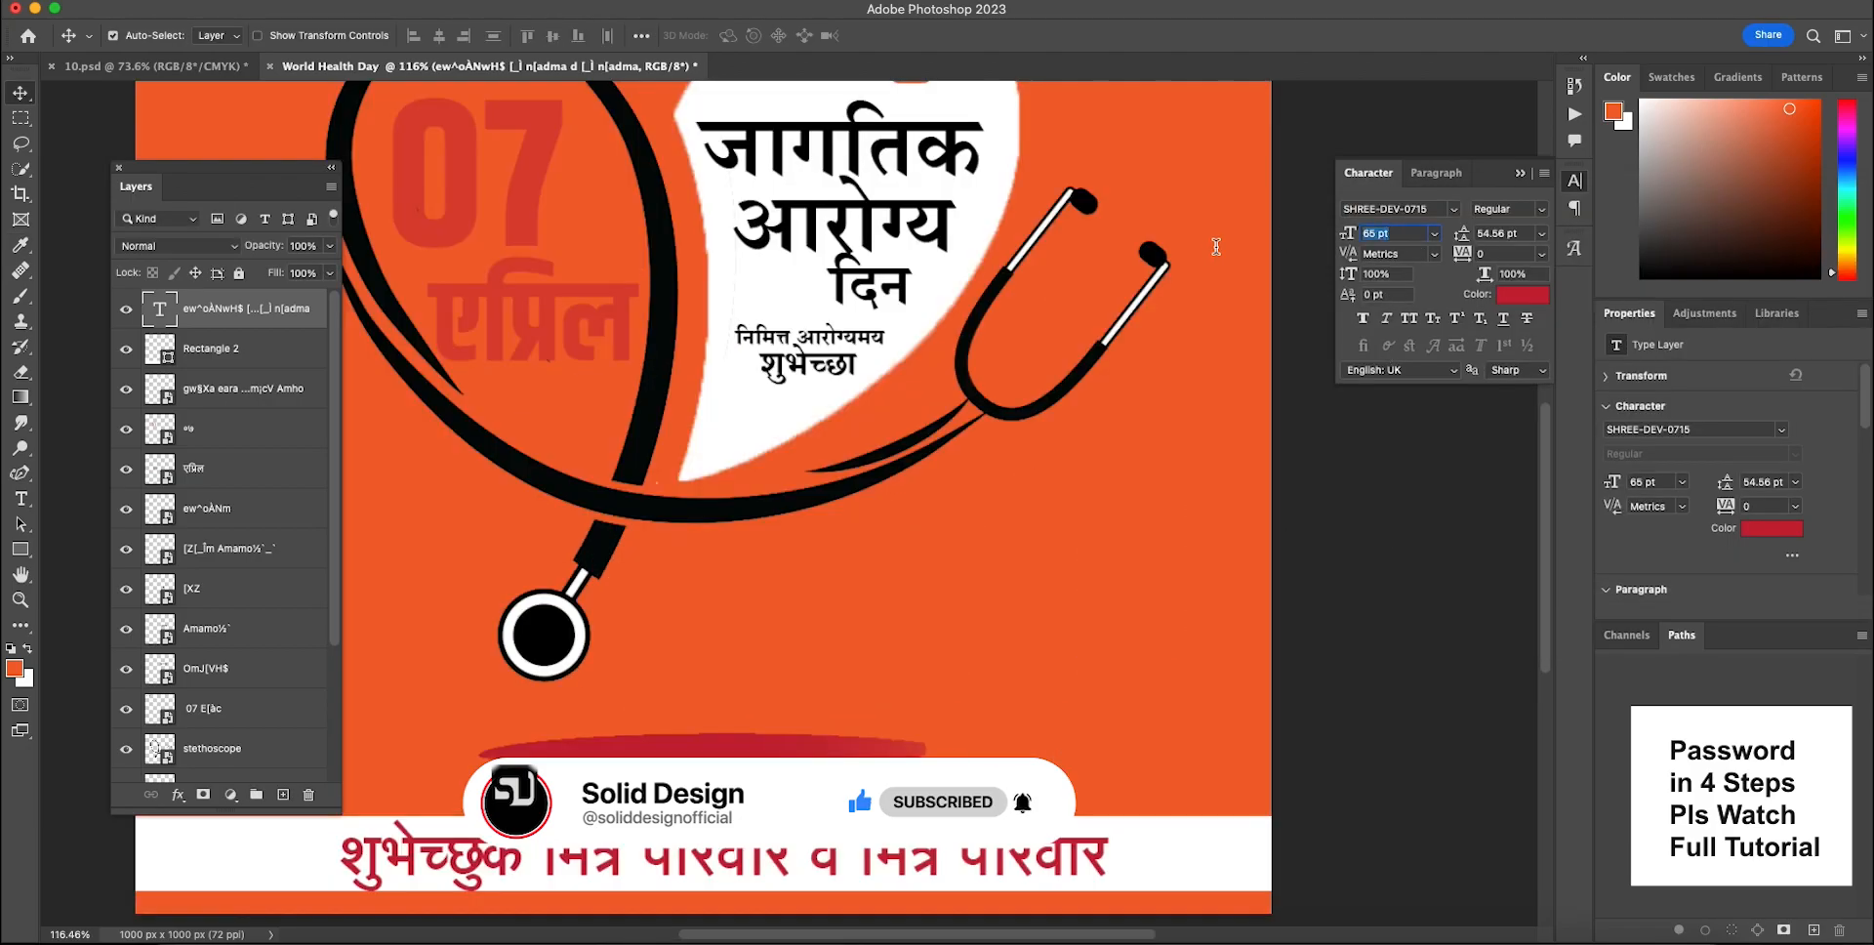
key(Return)
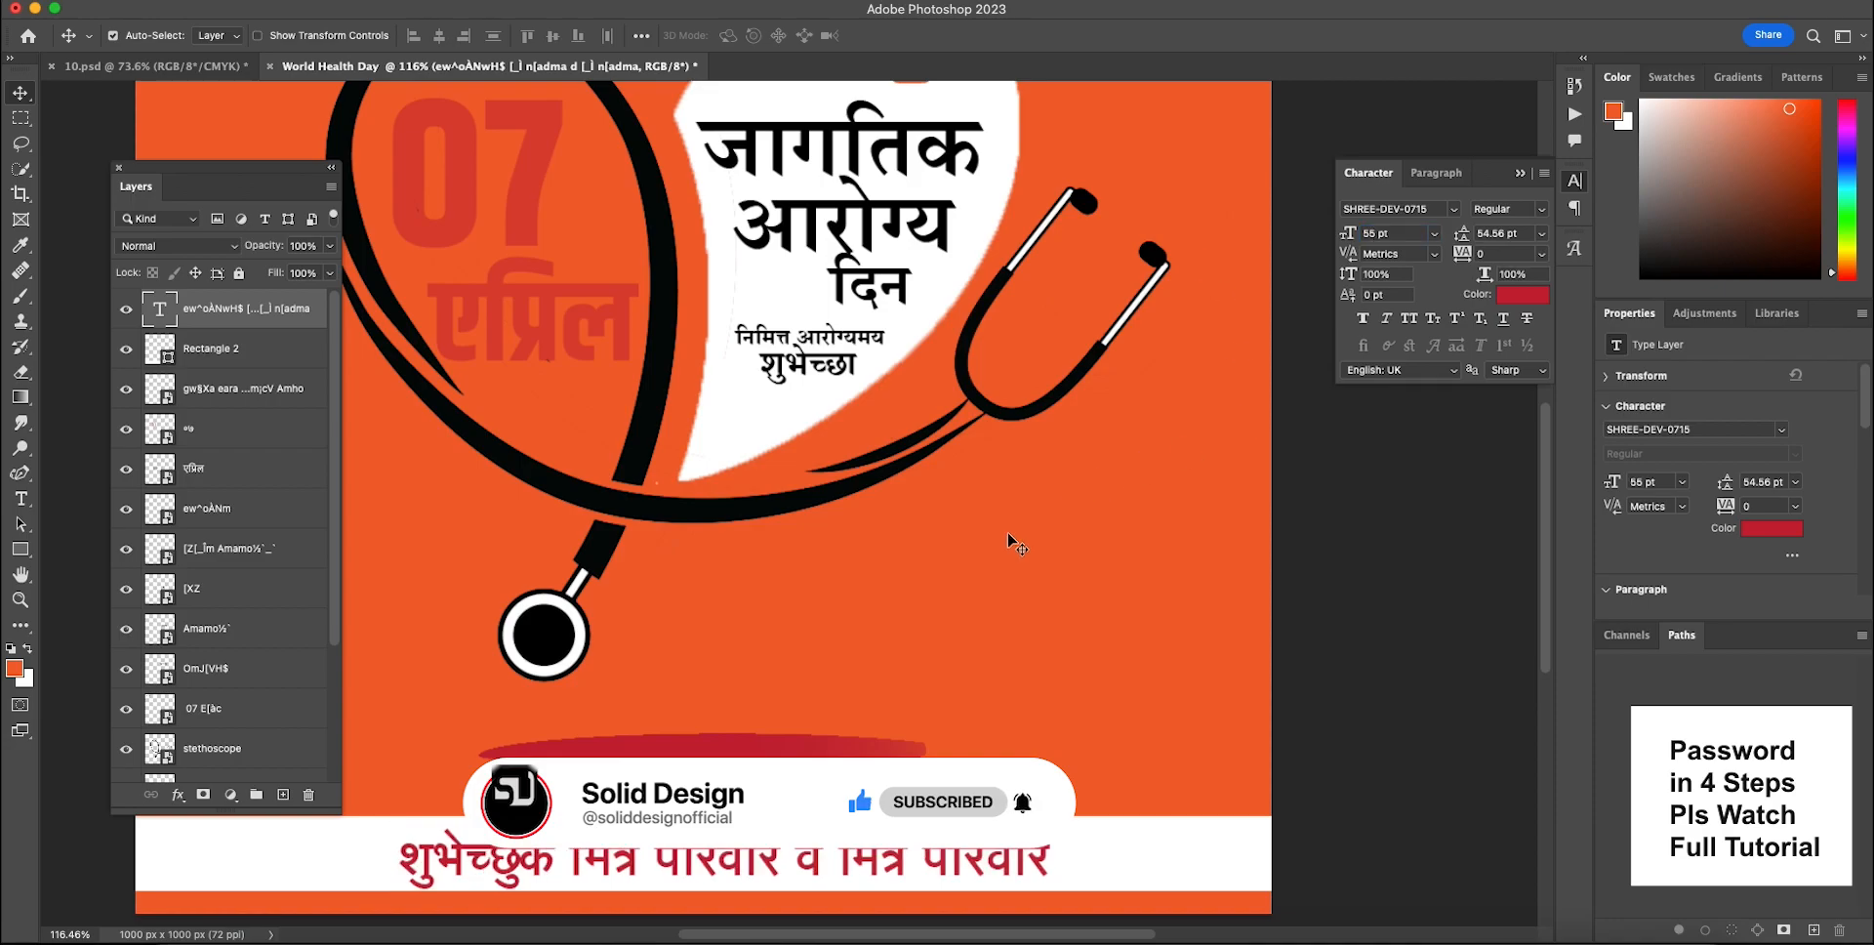
- Centre the red footer text horizontally on the canvas and nudge it slightly upward within the white bar
scroll(744, 702, up, 2)
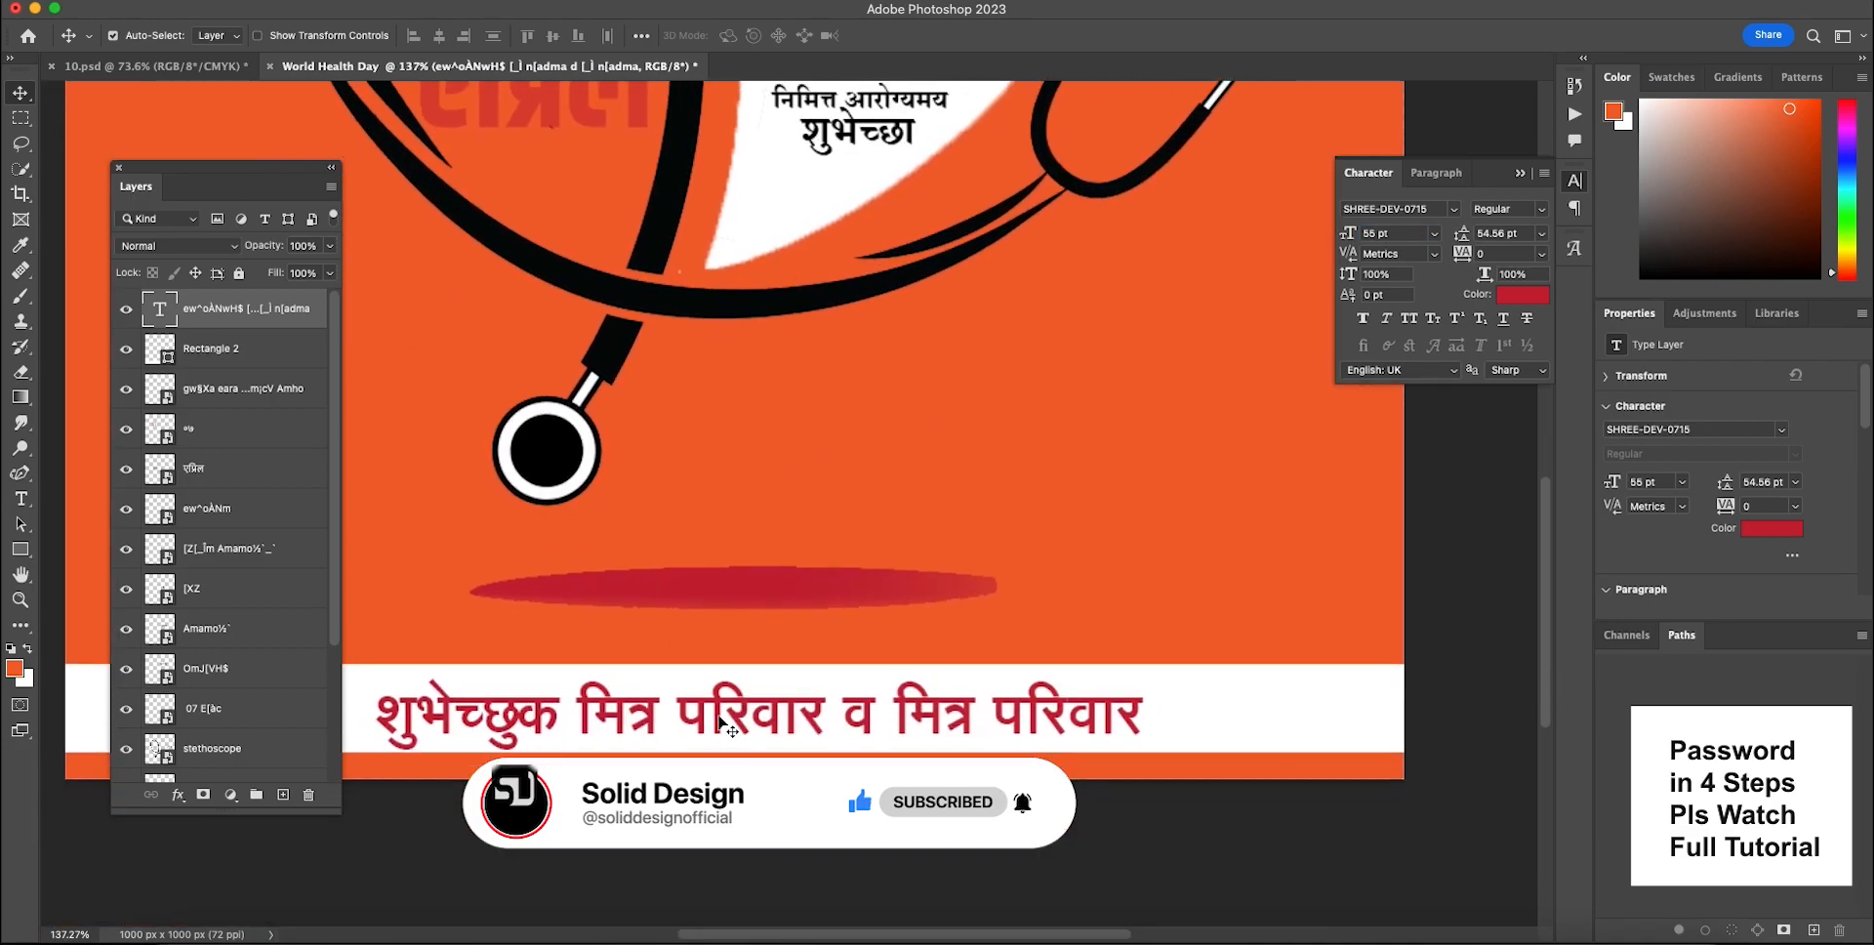
key(super+a)
click(440, 35)
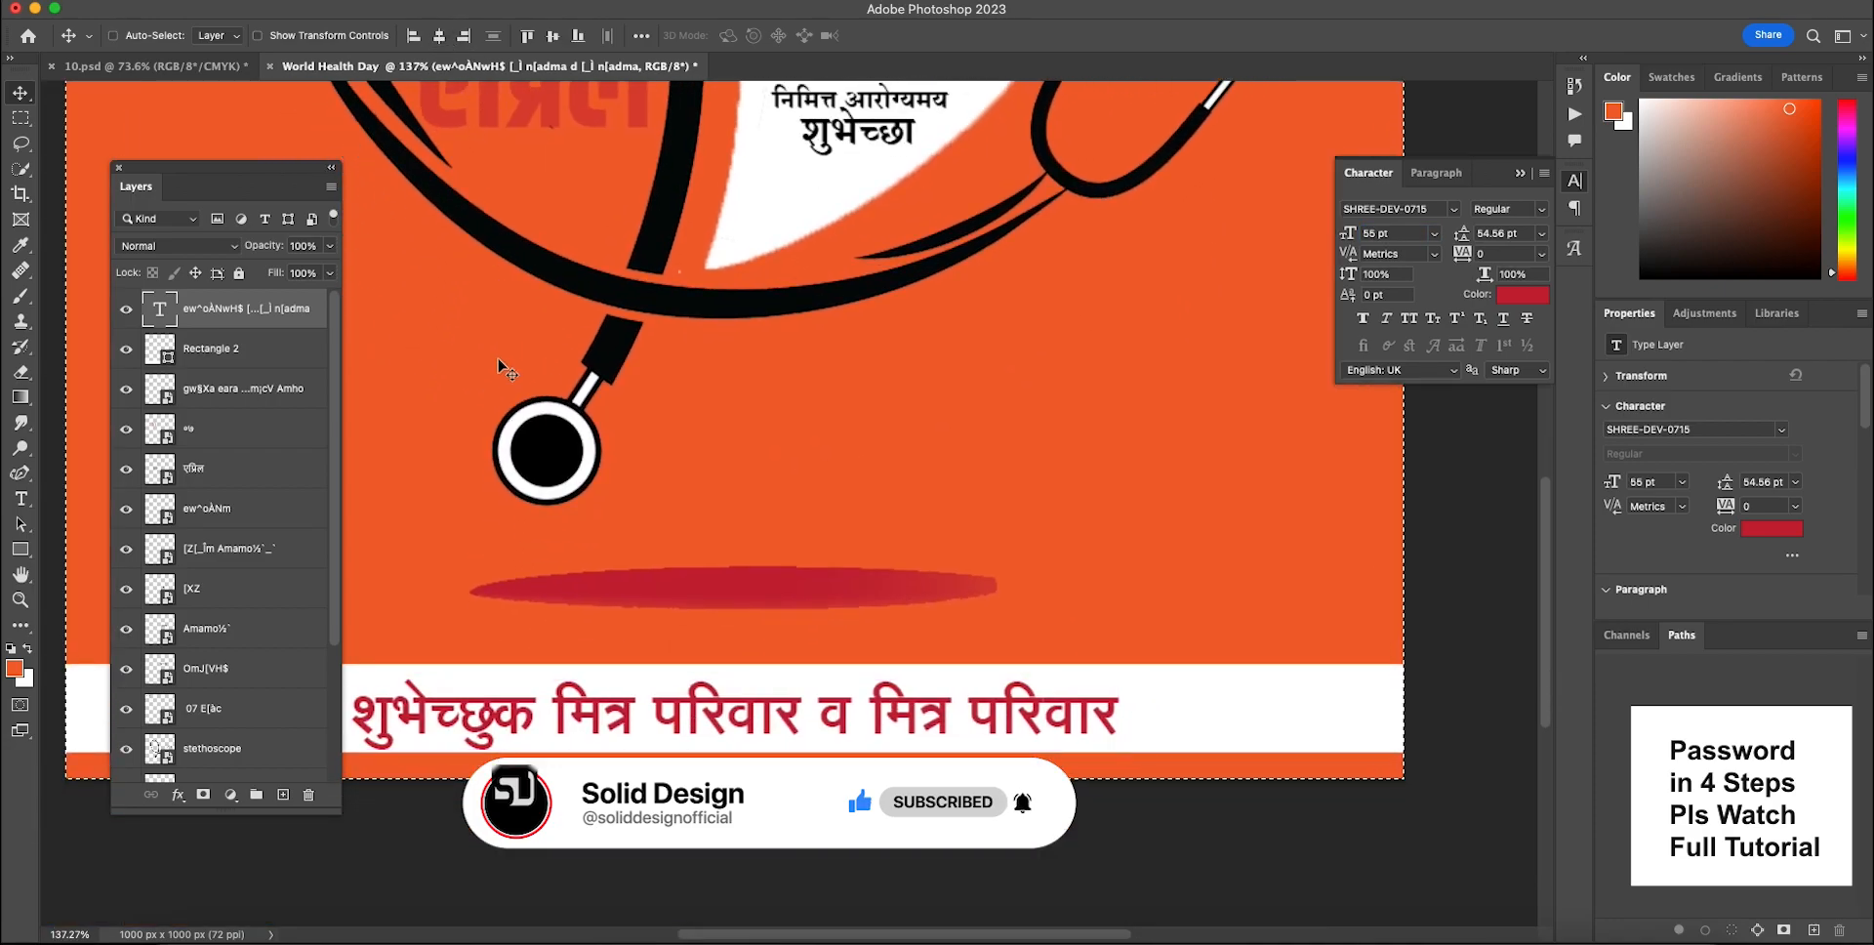
key(super+d)
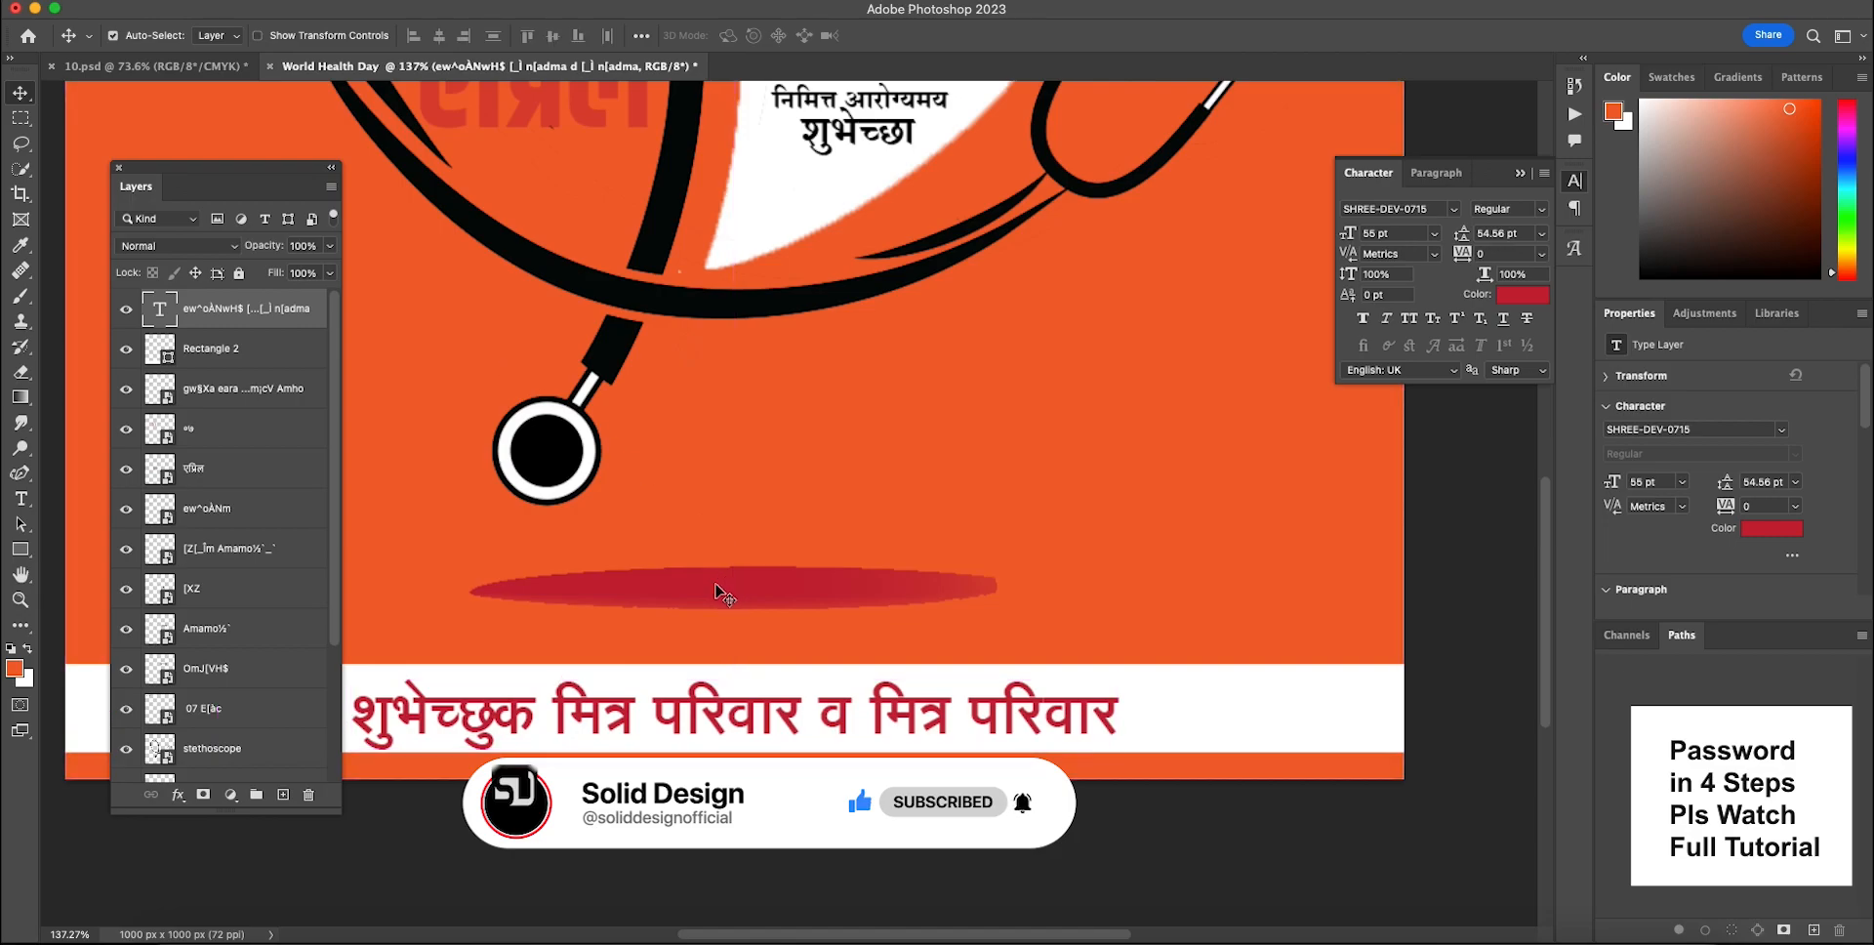
key(Up)
key(Up)
key(Up)
key(Up)
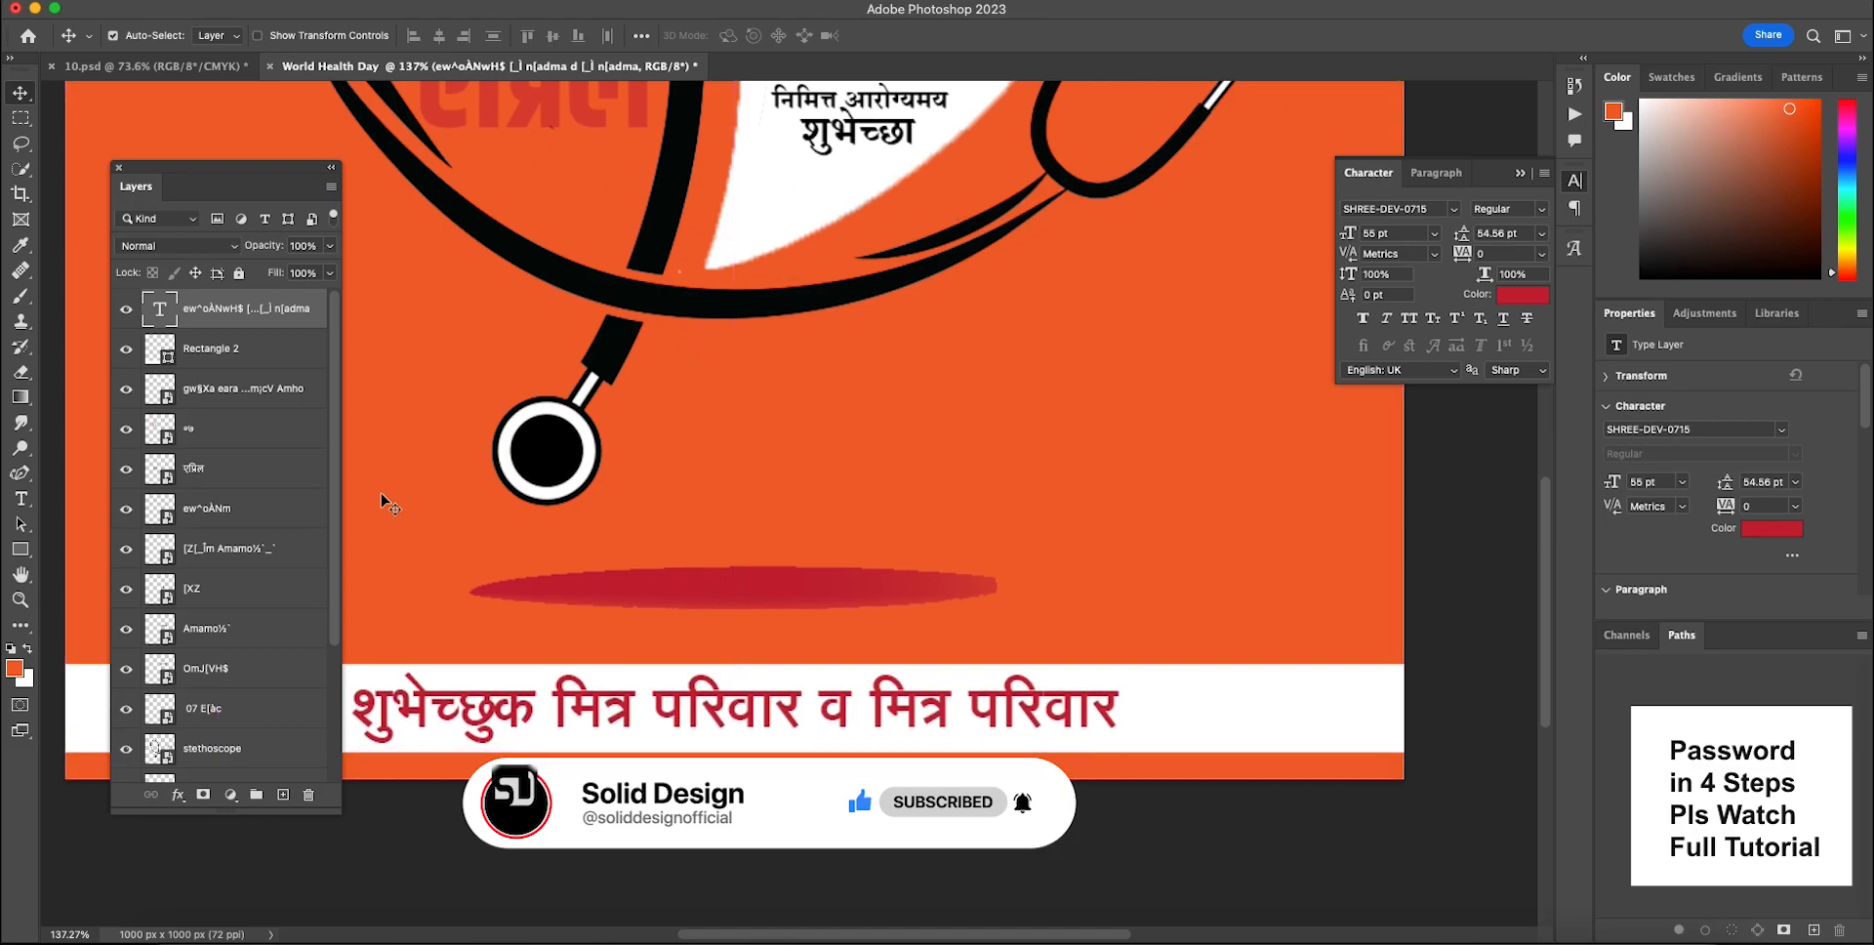
- Set the kerning before the last letter of शुभेच्छुक to 60 and insert a spaced colon after that word
click(26, 501)
click(492, 700)
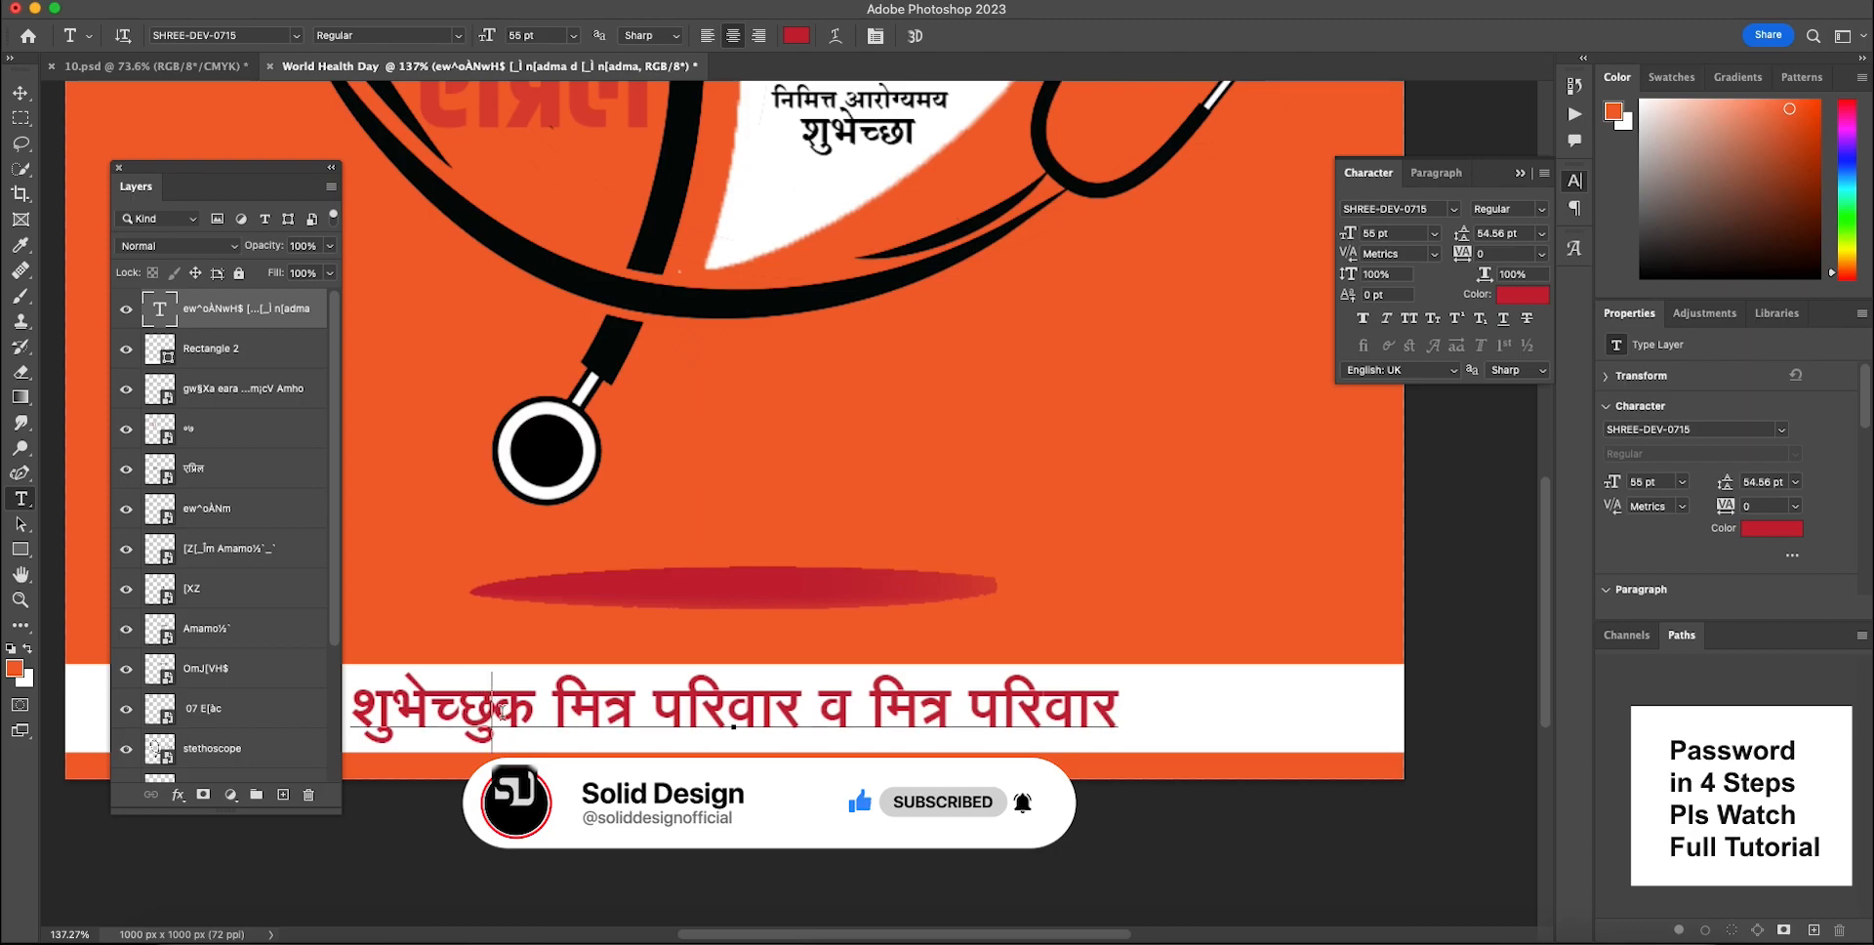
key(alt+Right)
key(alt+Right)
key(alt+Right)
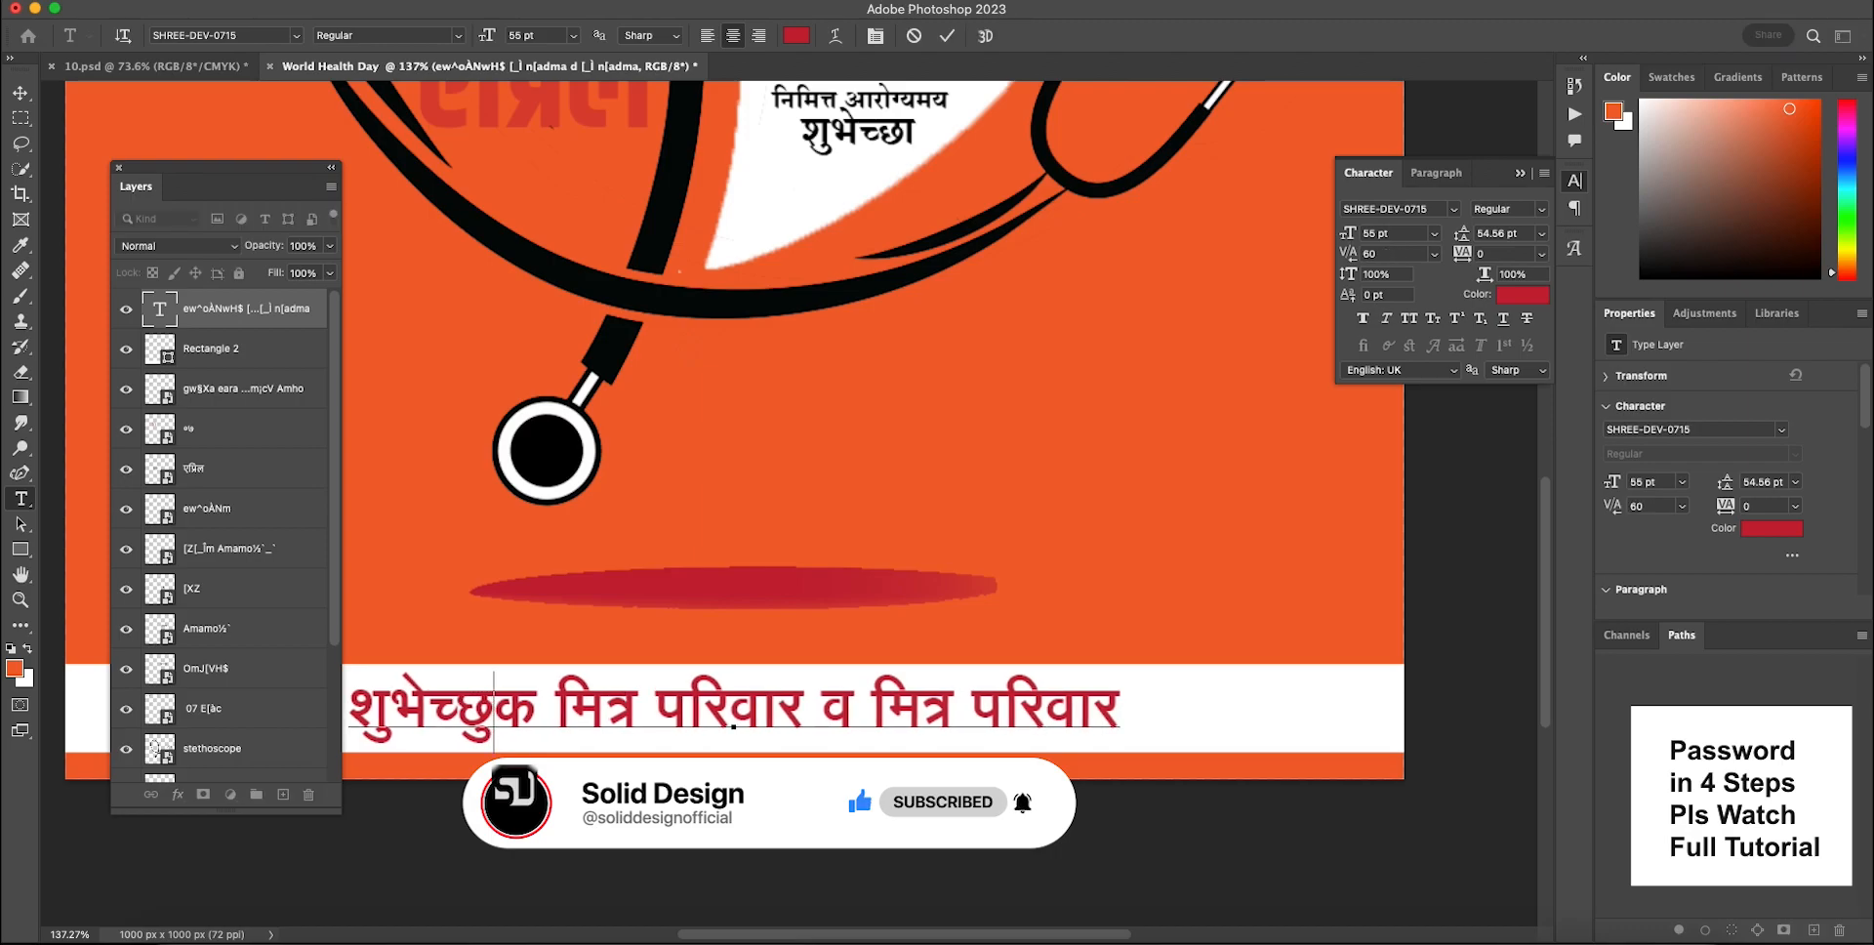
click(550, 713)
text(:)
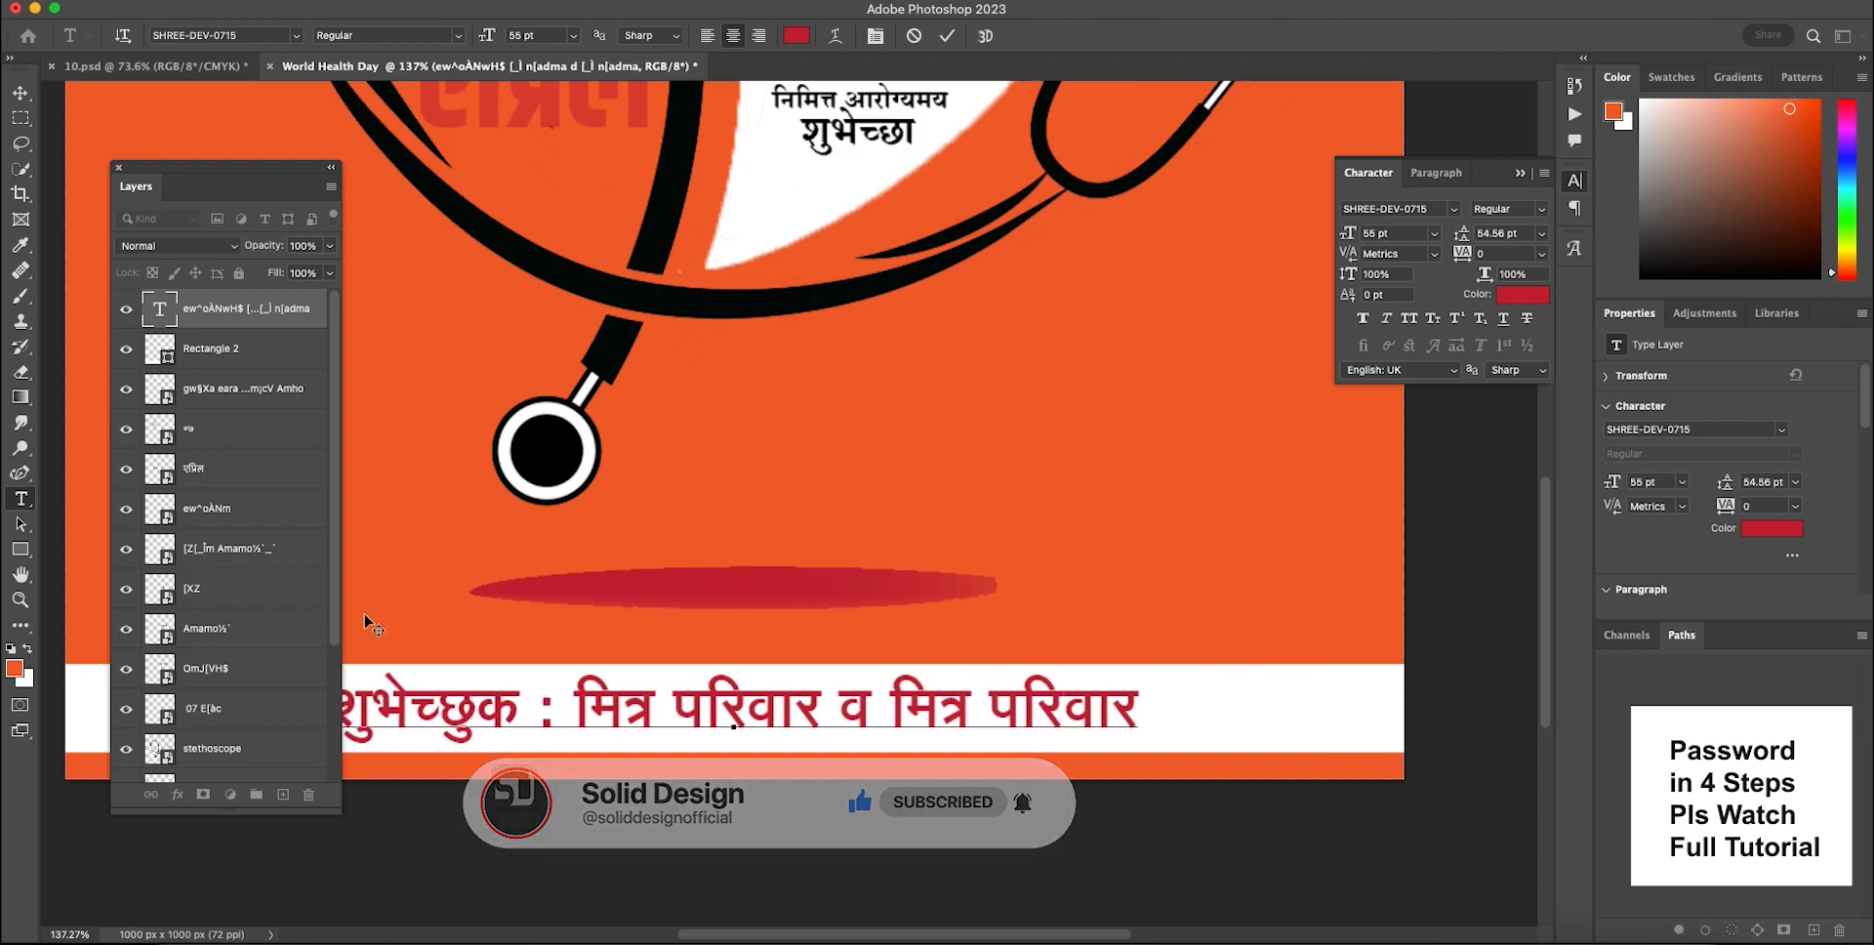
- Commit the edited footer text and align it to the canvas's horizontal centre, clearing the selection
click(21, 92)
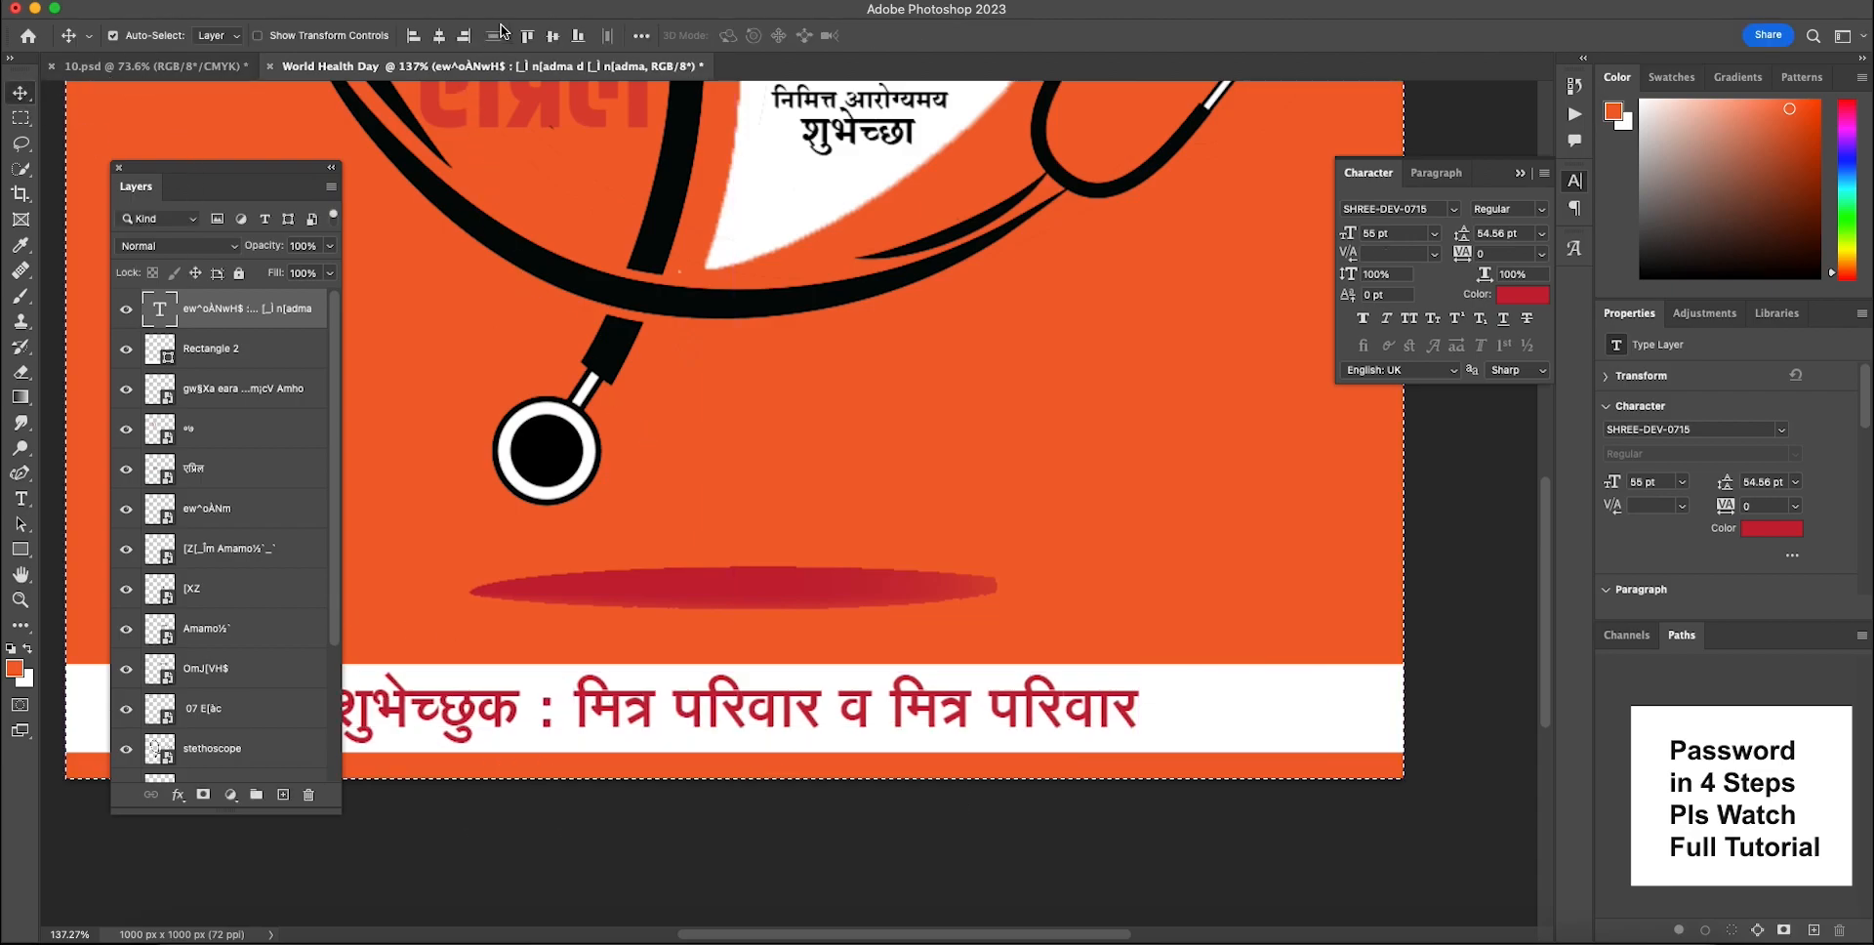
key(ctrl+a)
key(super+d)
- Dock the floating Layers panel with Channels and Paths, collapse the Character panel, and fit the whole poster to the window
scroll(992, 422, down, 8)
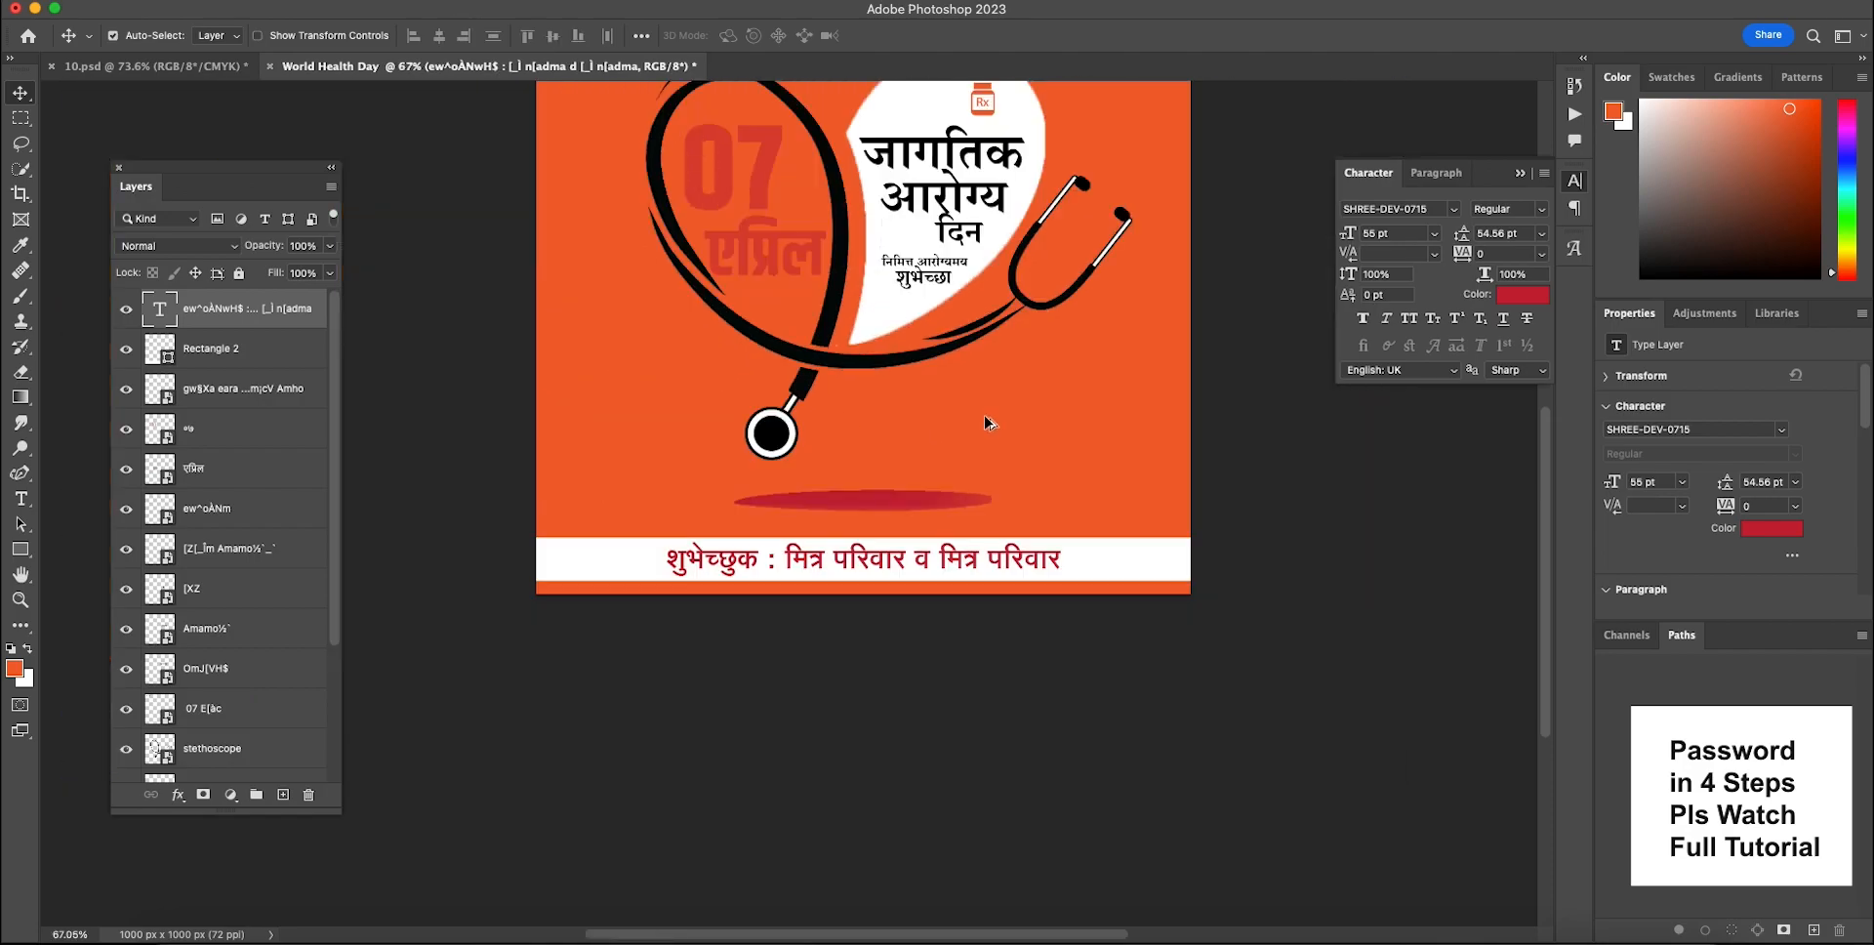
drag(882, 414, 816, 604)
scroll(758, 523, up, 3)
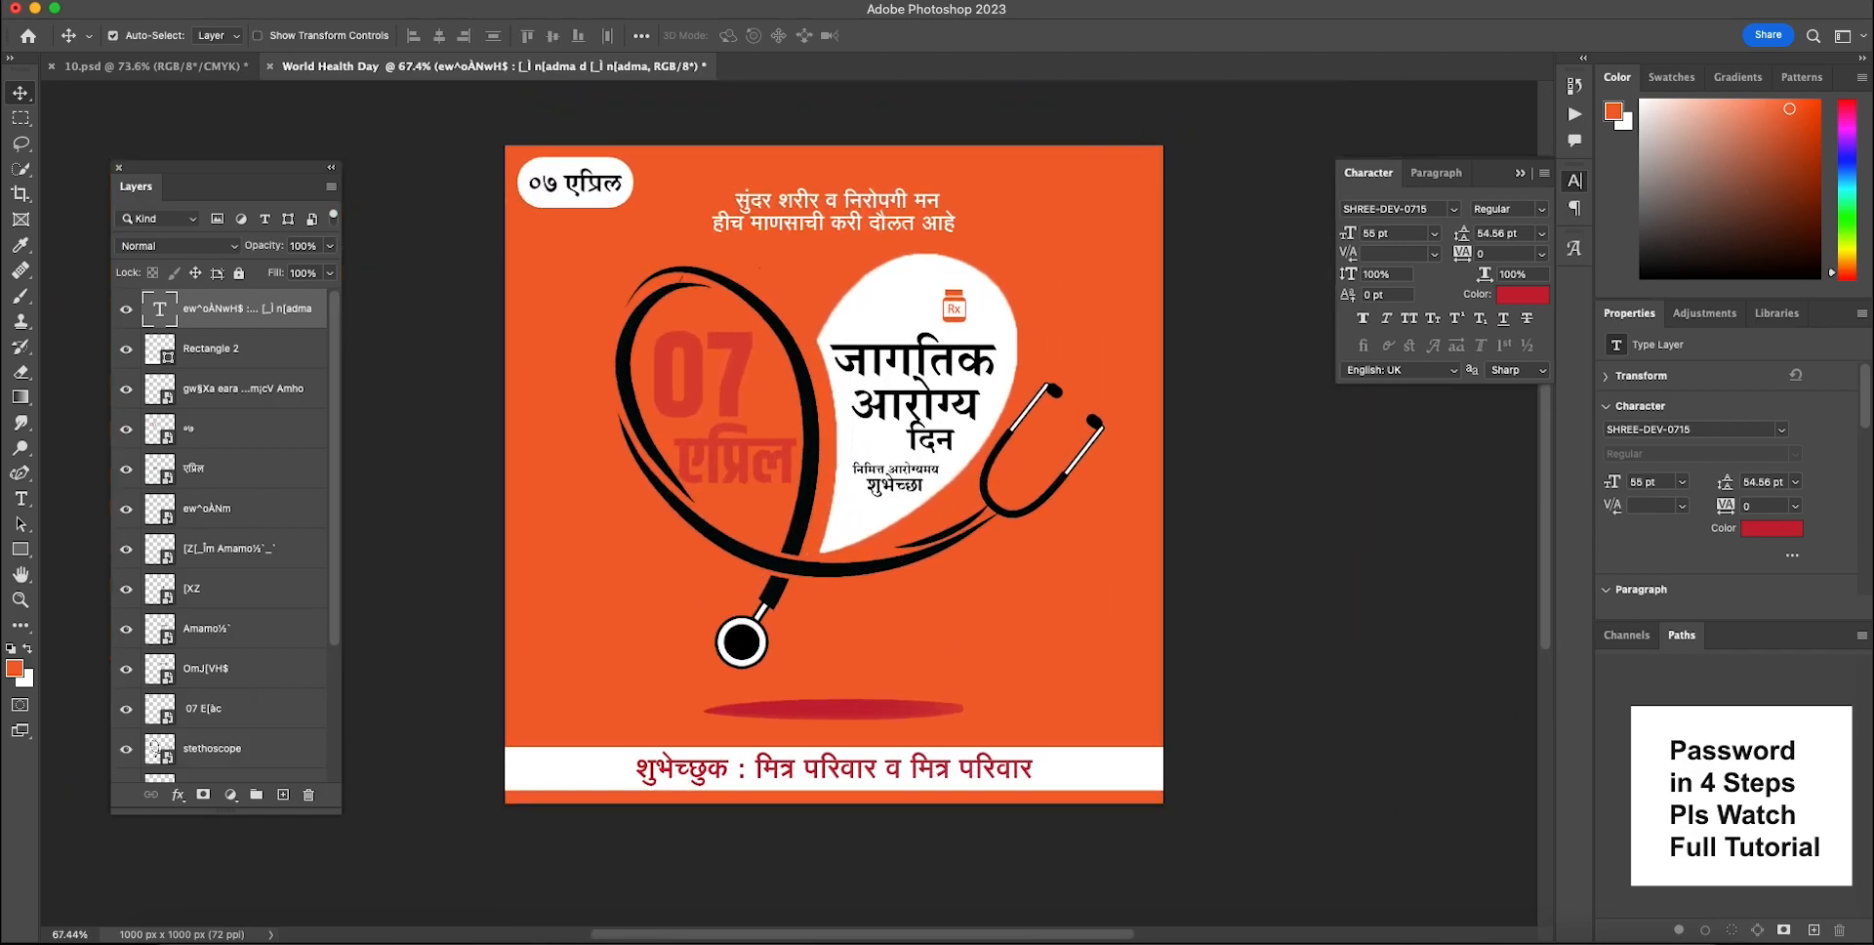
drag(230, 174, 1730, 636)
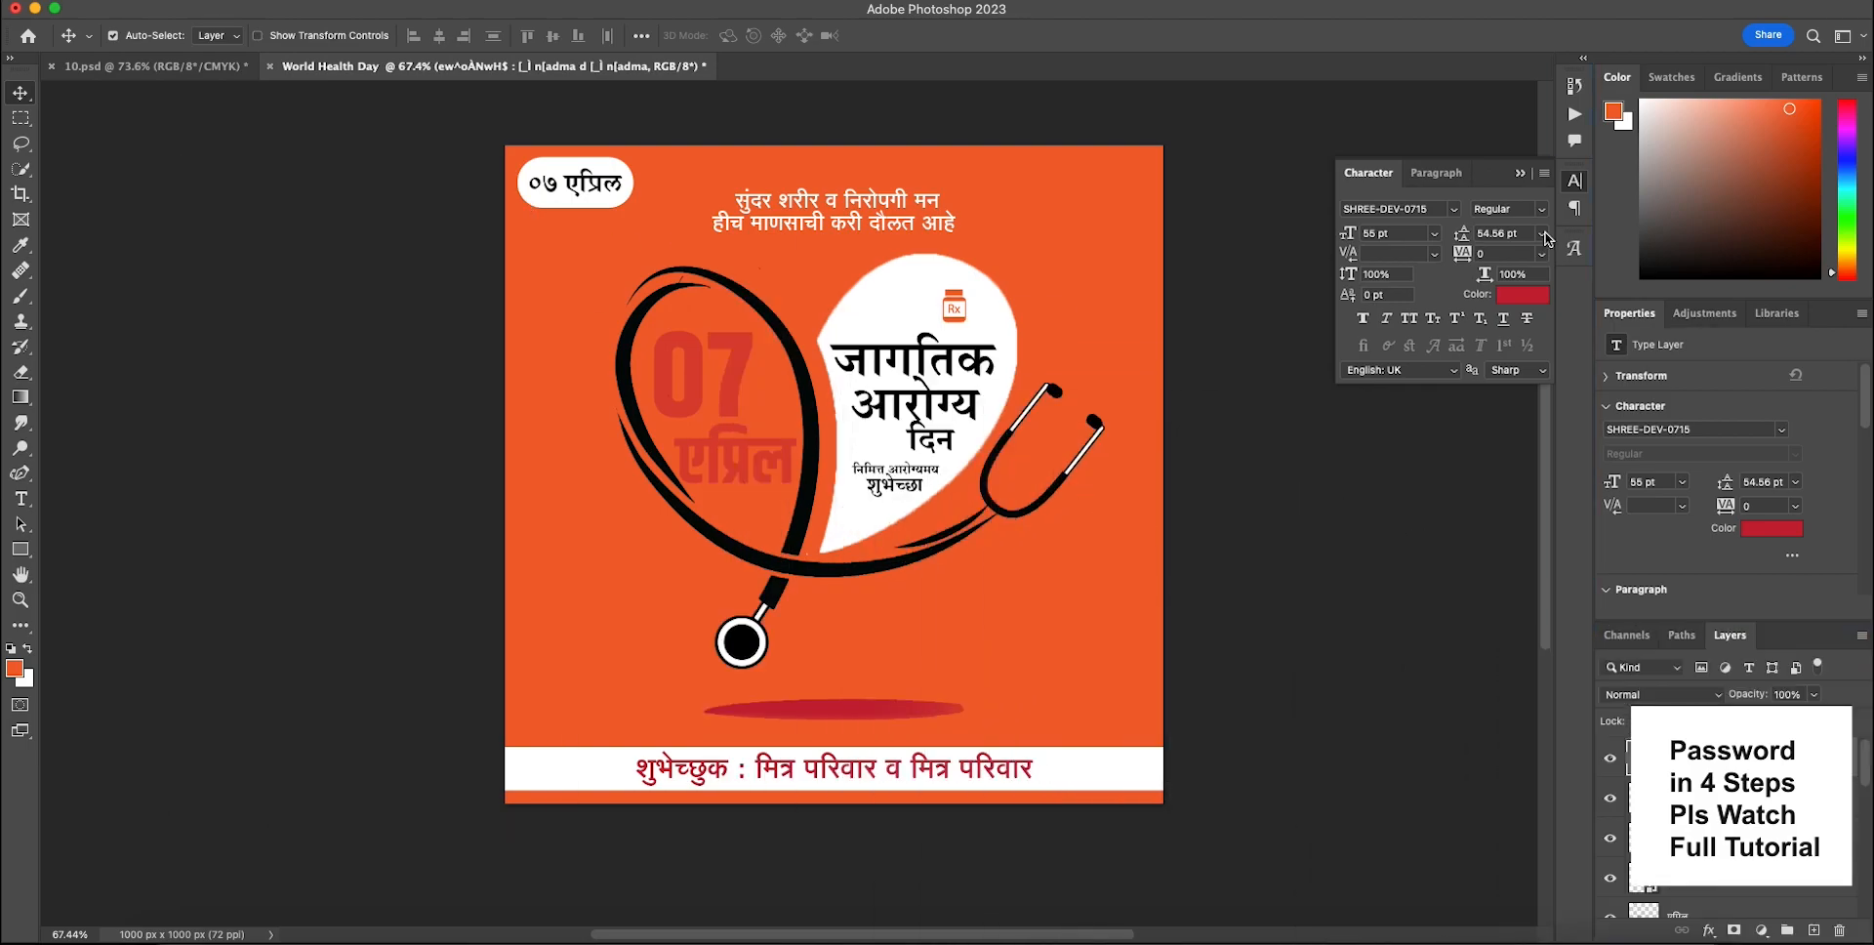
click(1528, 172)
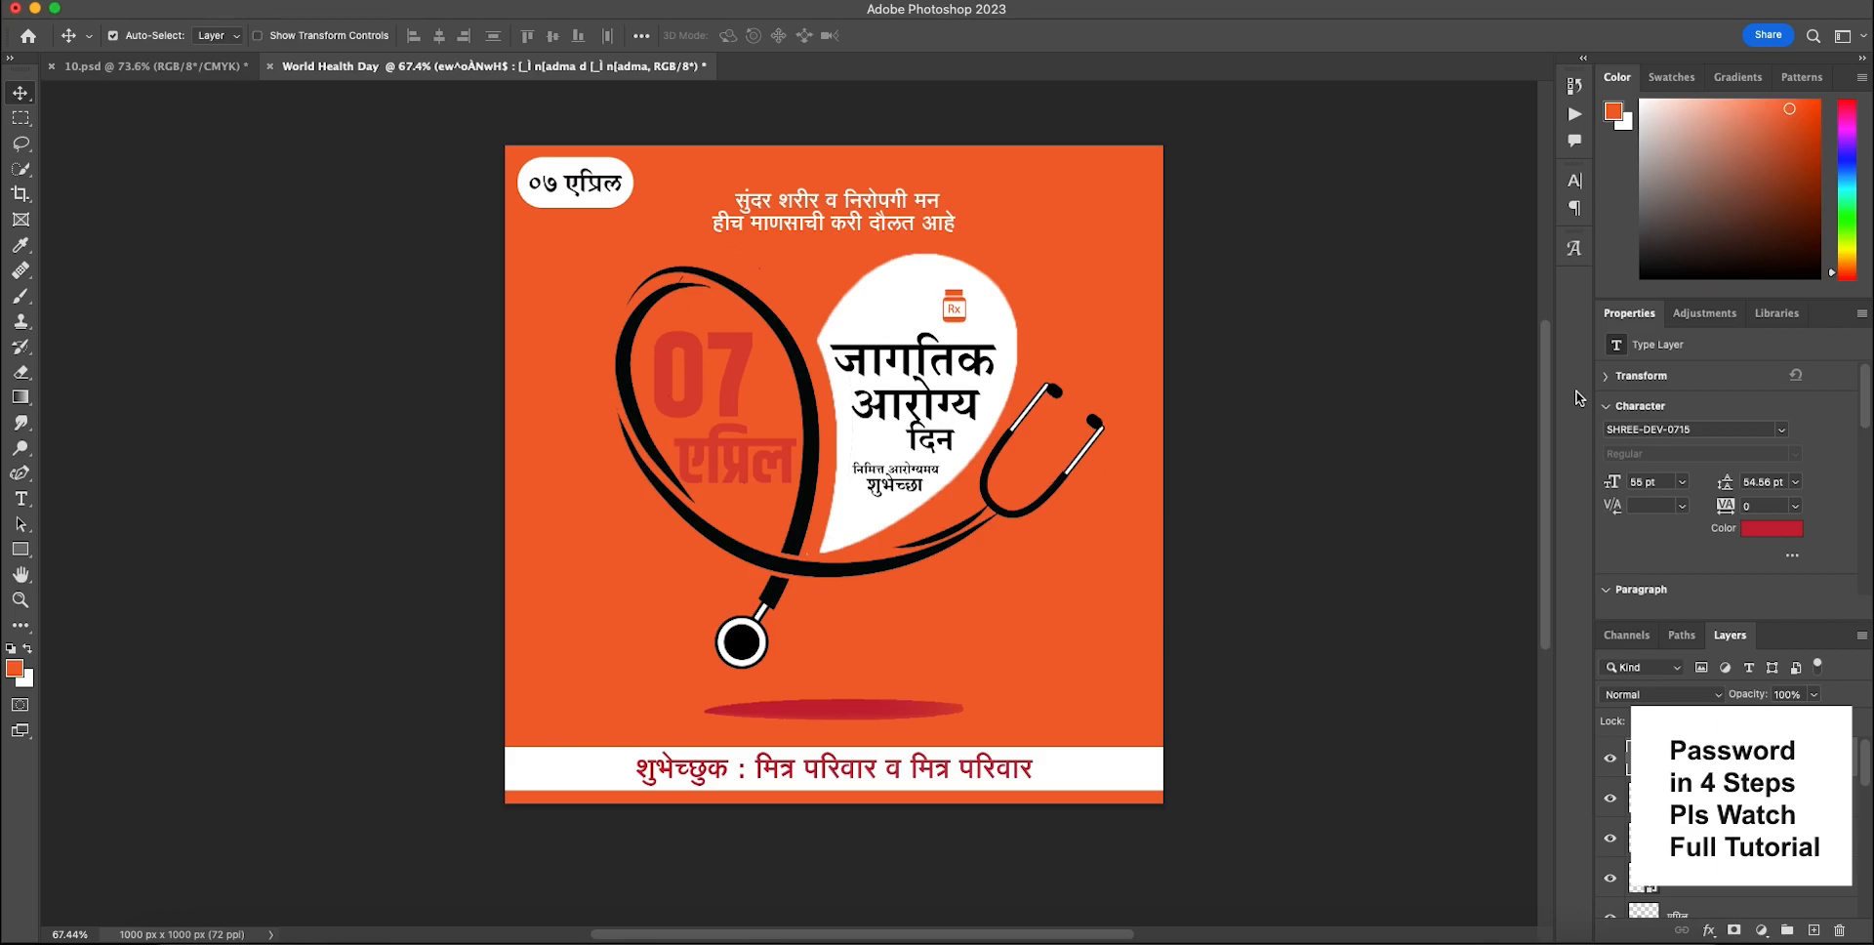
key(super+0)
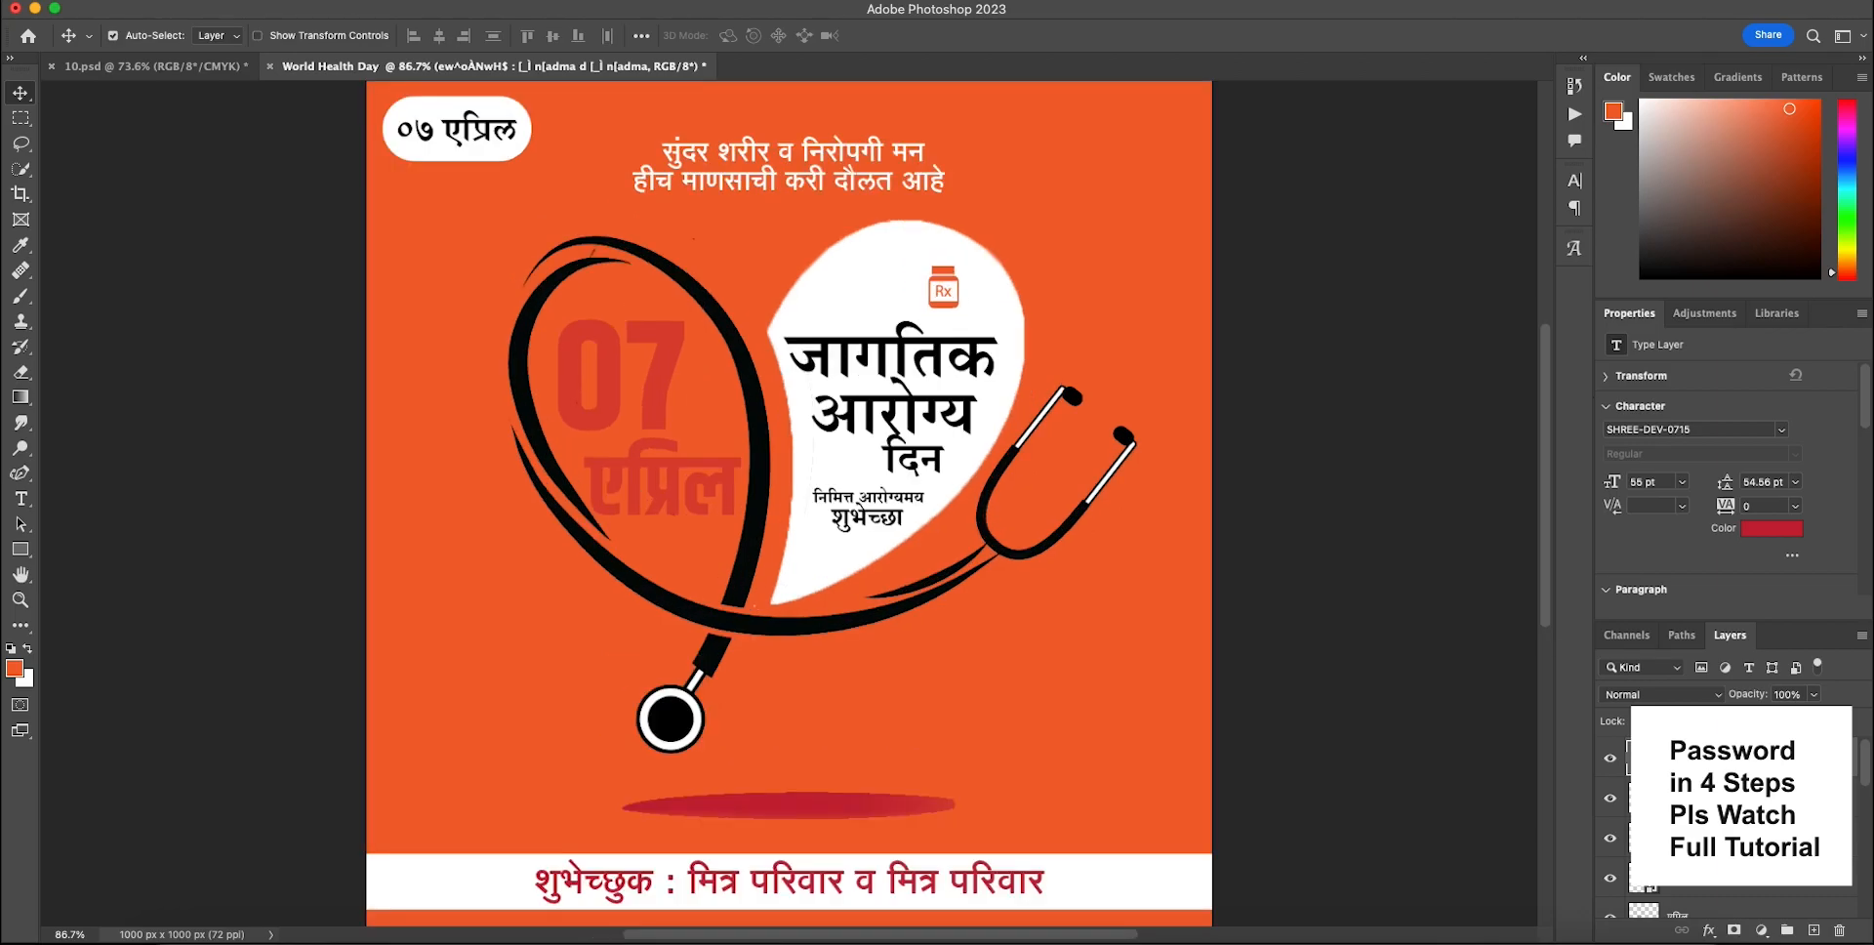